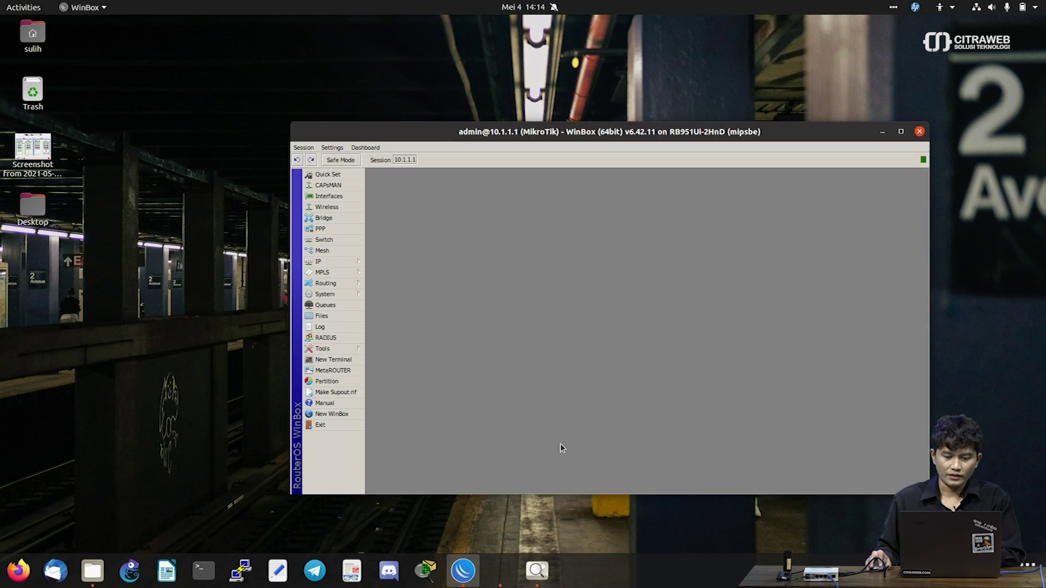
Open the router's interface list and select the lte1 and lte2 interfaces for inspection.
left_click_drag(605, 133, 523, 108)
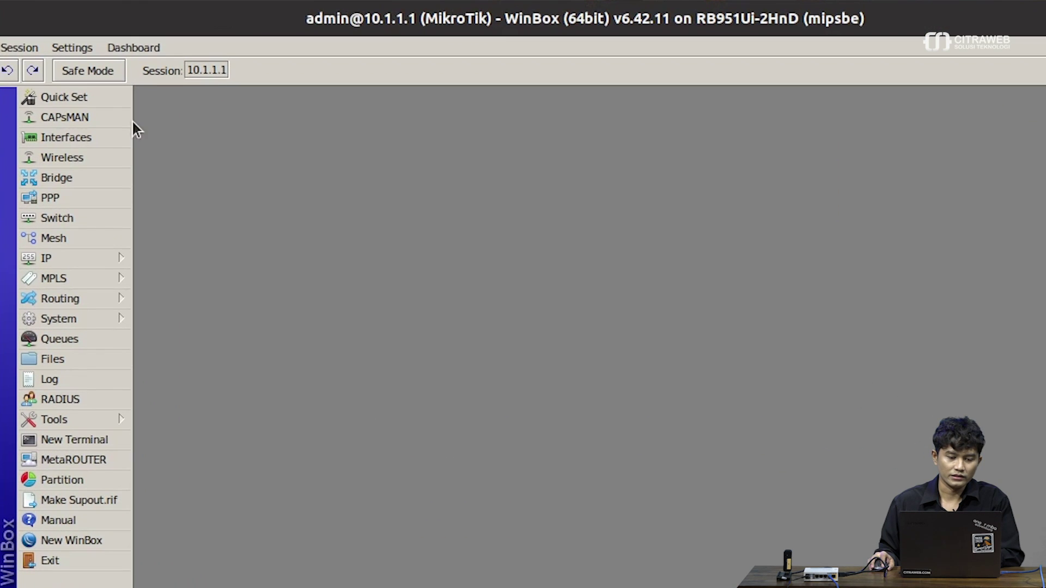
left_click(101, 157)
left_click_drag(373, 212, 374, 192)
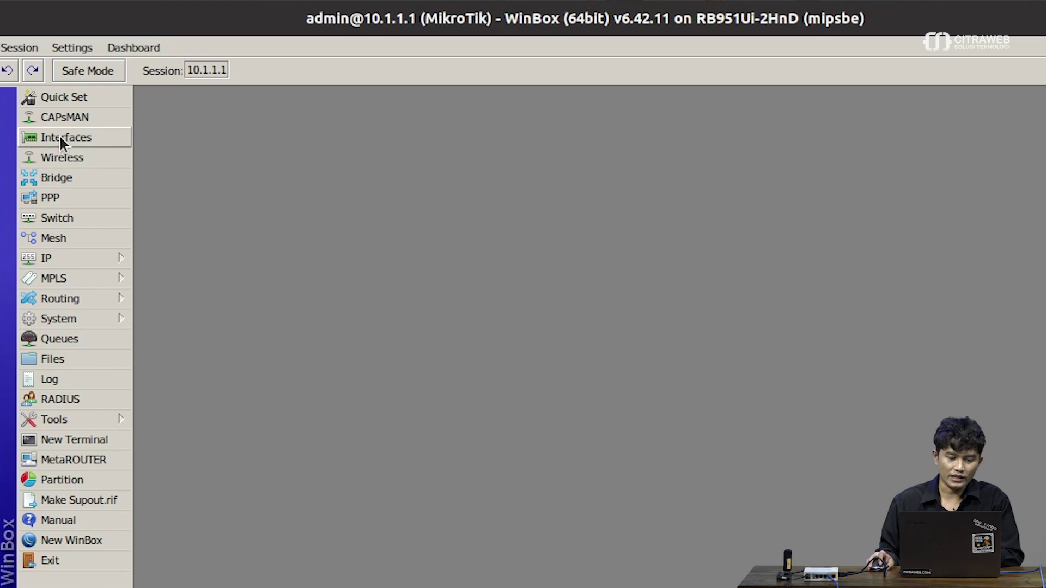
left_click(61, 139)
left_click_drag(398, 117, 440, 123)
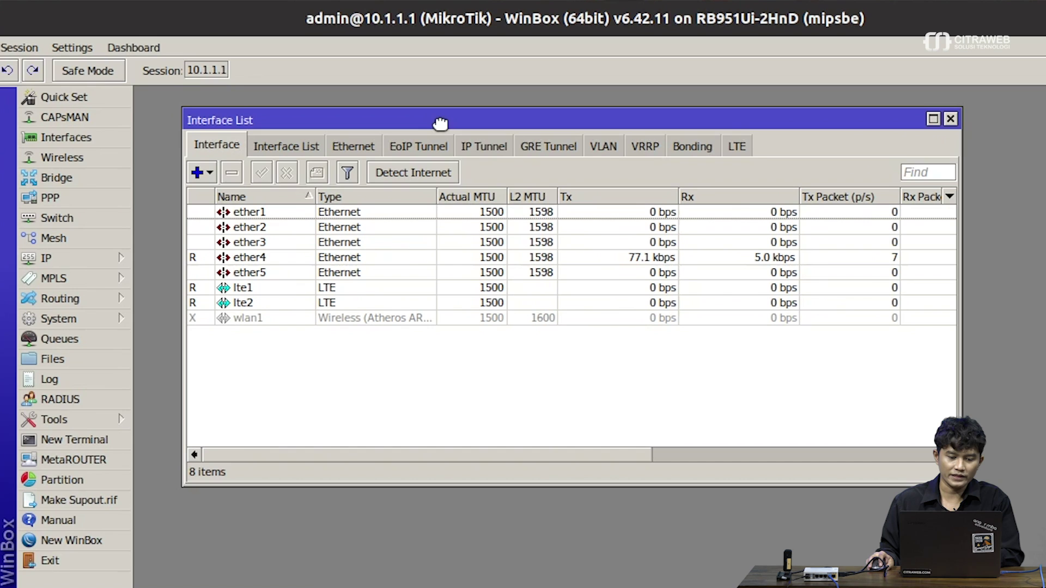
left_click(348, 286)
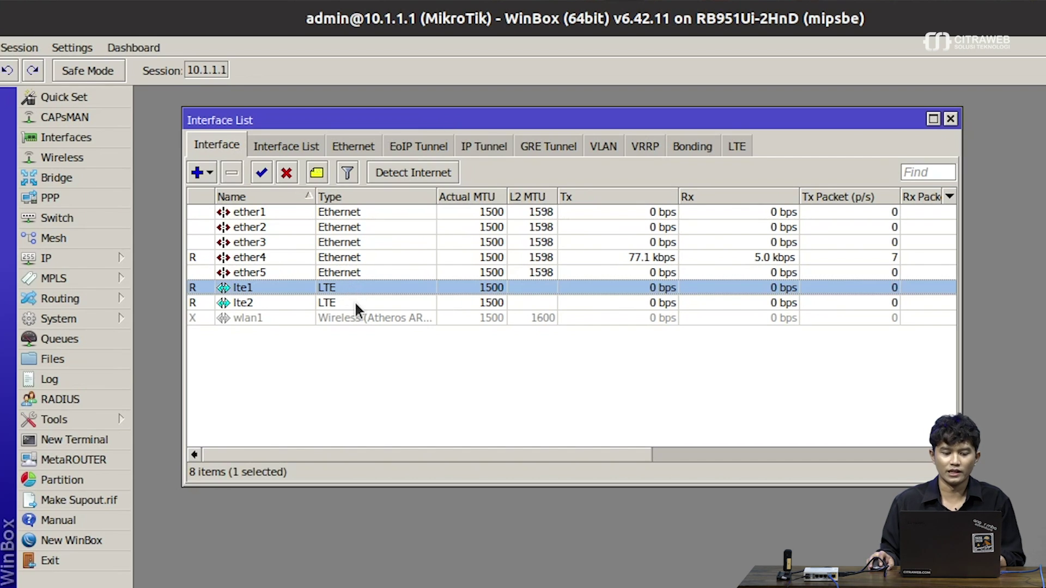
left_click(356, 302, "shift")
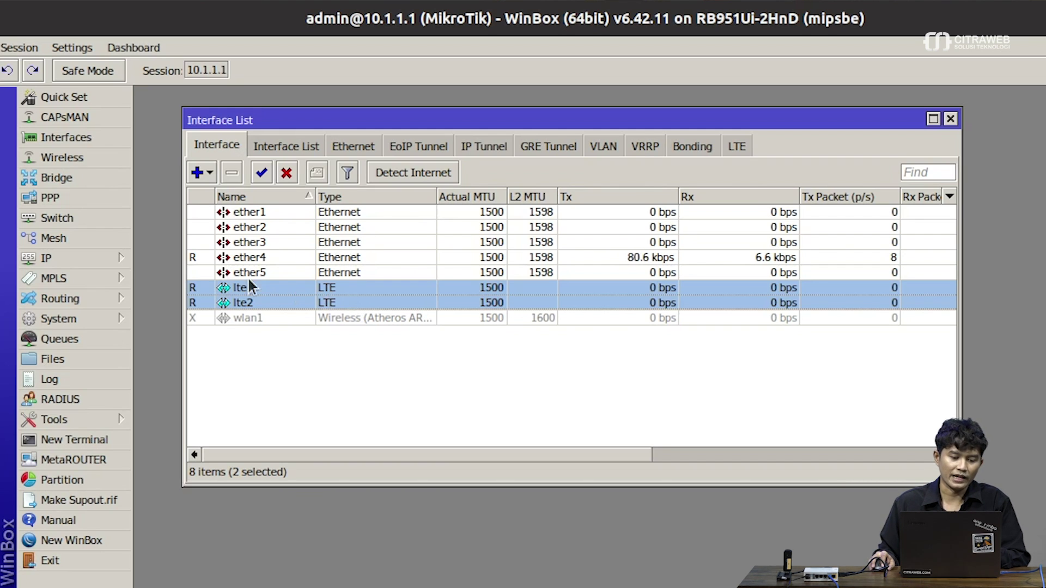
Open the IP DHCP client list and select the lte1 and lte2 entries to inspect their default-route setting.
left_click(119, 255)
left_click(210, 341)
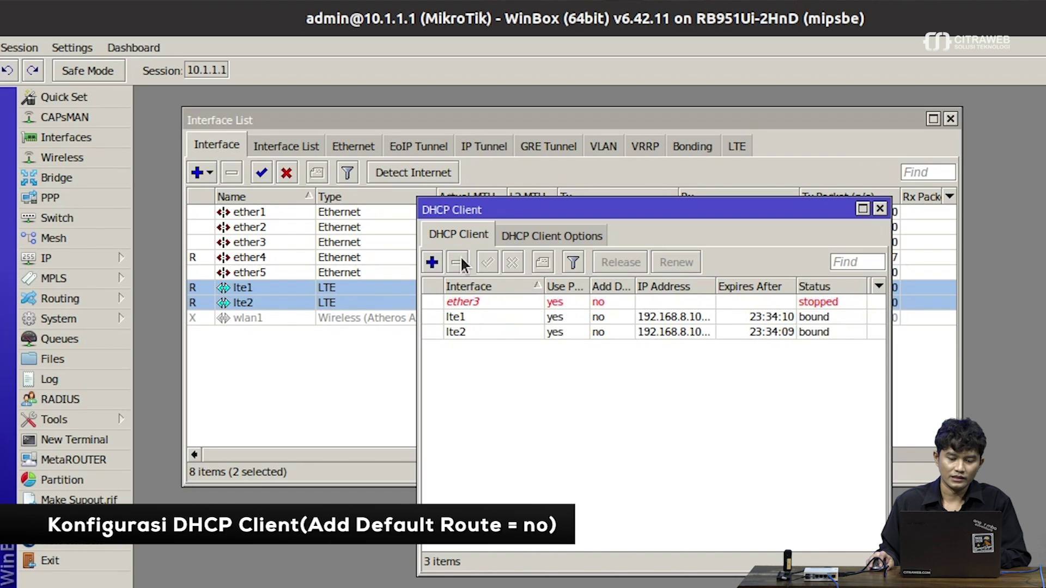
left_click_drag(484, 213, 315, 337)
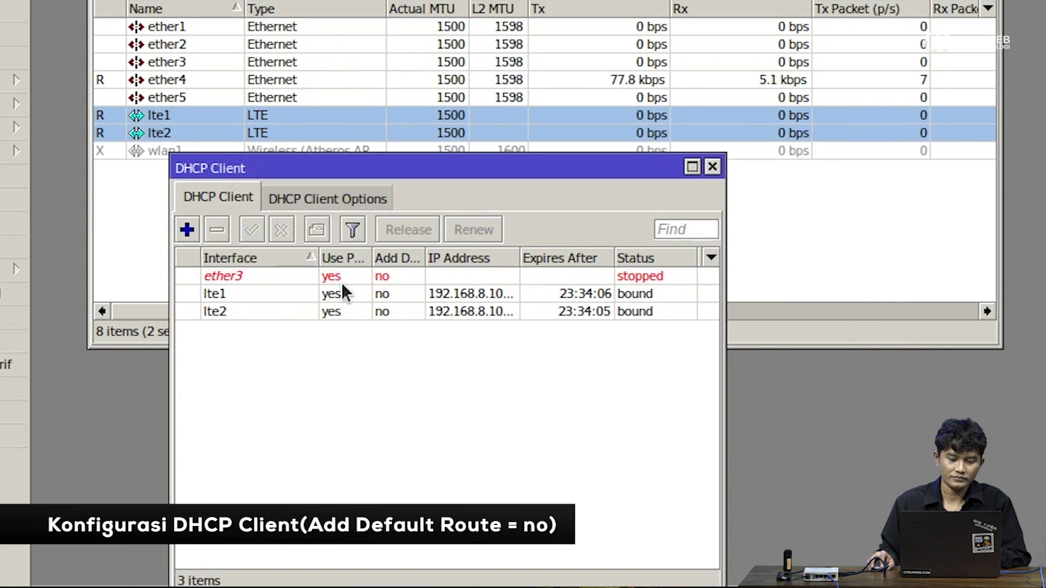
left_click(343, 291)
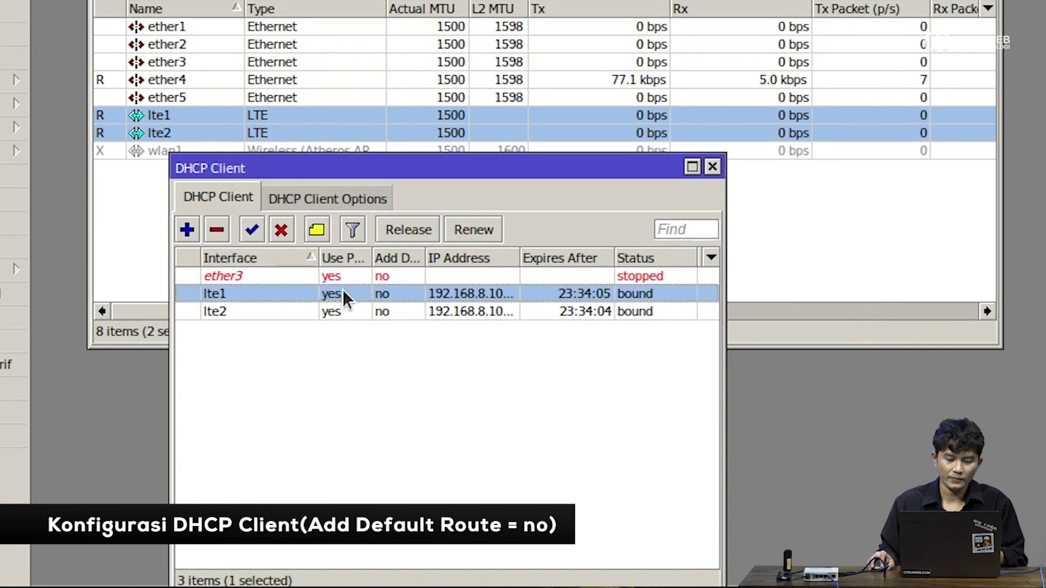
left_click(348, 305, "shift")
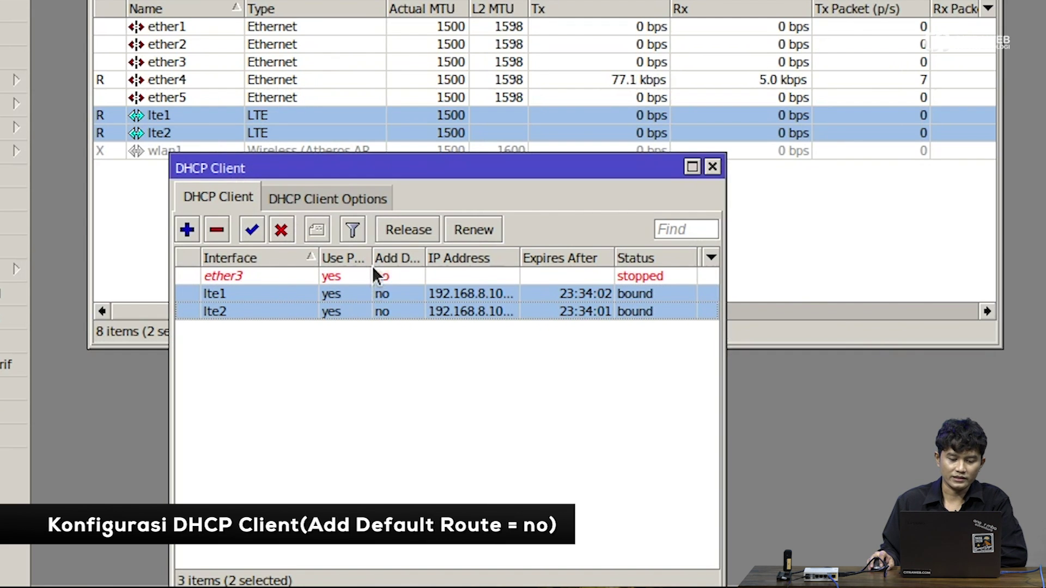
Widen the DHCP client list and its columns to examine the IP addresses and subnet received on lte1 and lte2.
left_click_drag(373, 257, 400, 255)
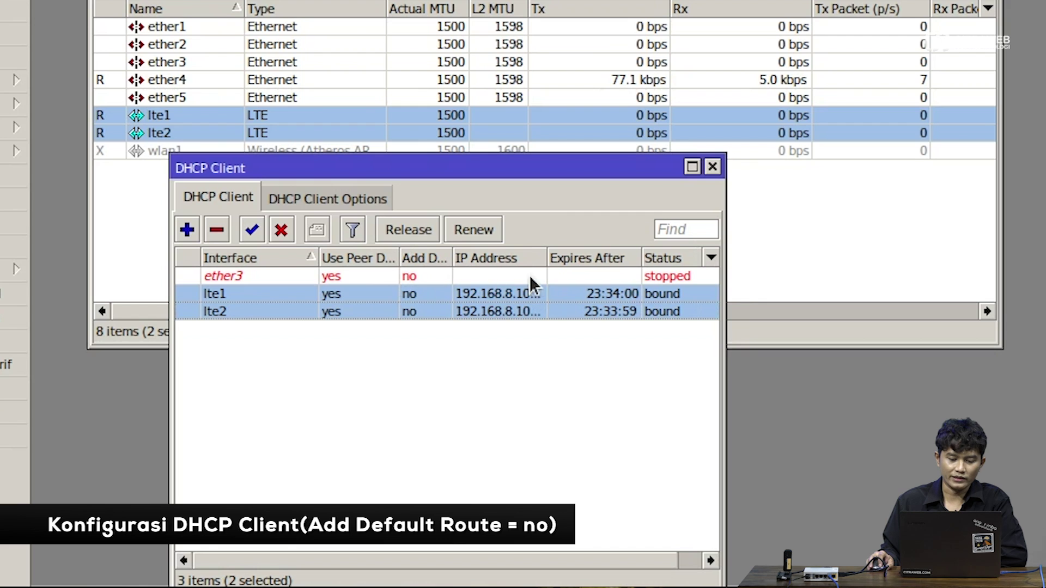
left_click_drag(547, 254, 581, 257)
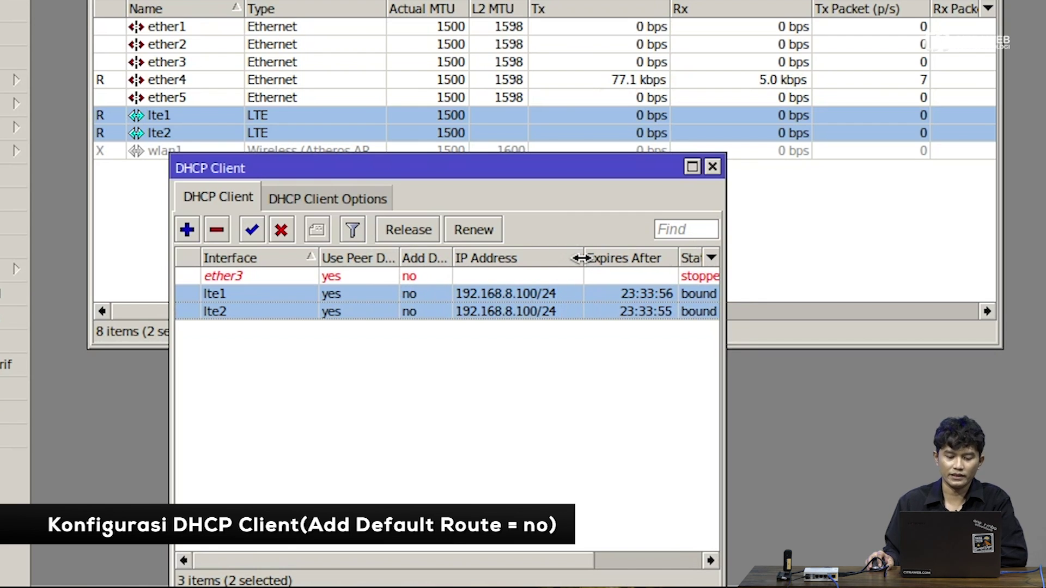
left_click_drag(518, 174, 539, 187)
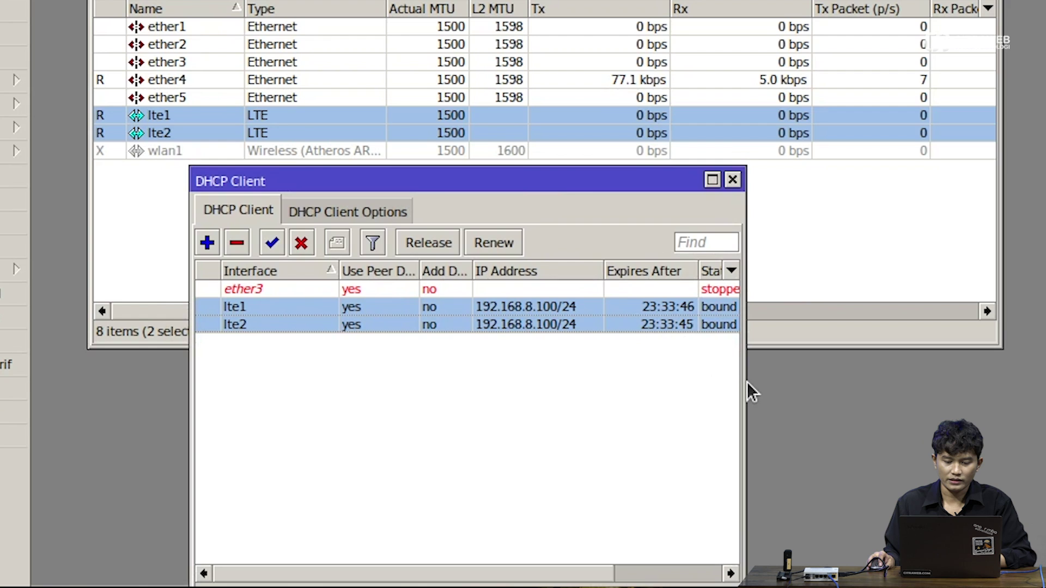
left_click_drag(746, 381, 814, 381)
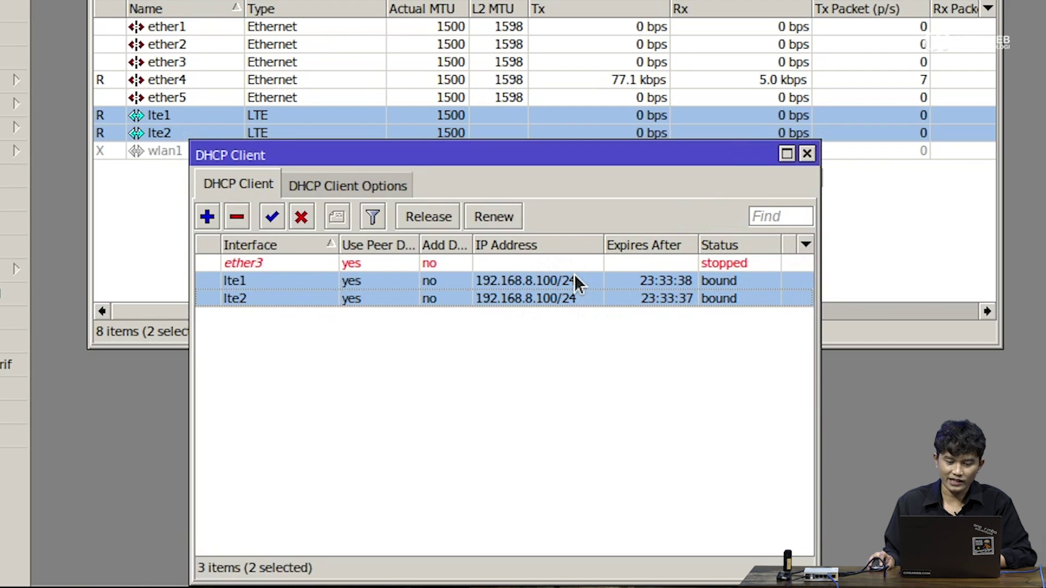
mouse_move(574, 273)
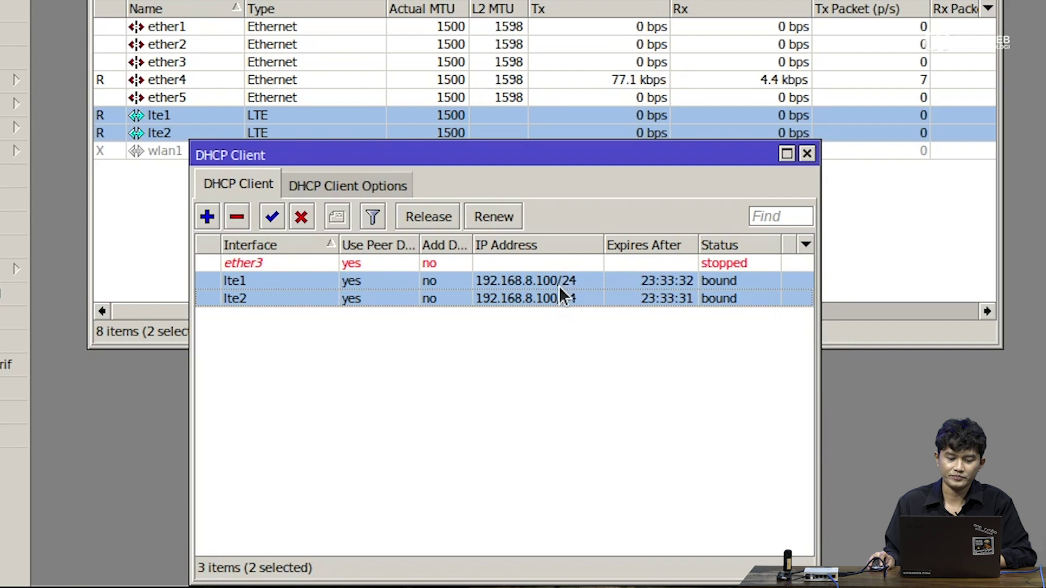
mouse_move(558, 289)
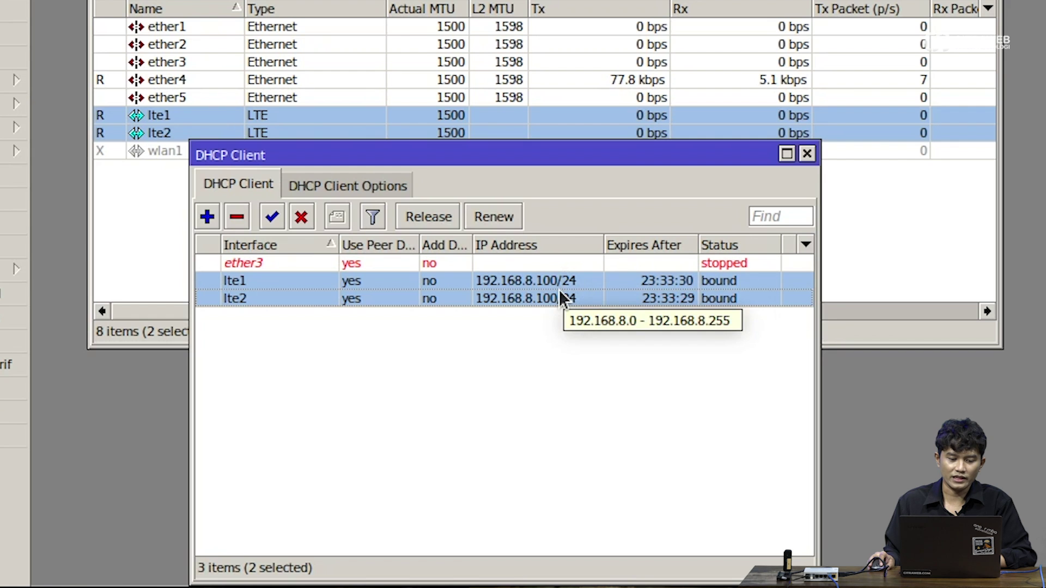
Open the IP address list, widen its address column, and select the dynamic lte1 and lte2 addresses for comparison.
left_click(3, 87)
left_click(73, 125)
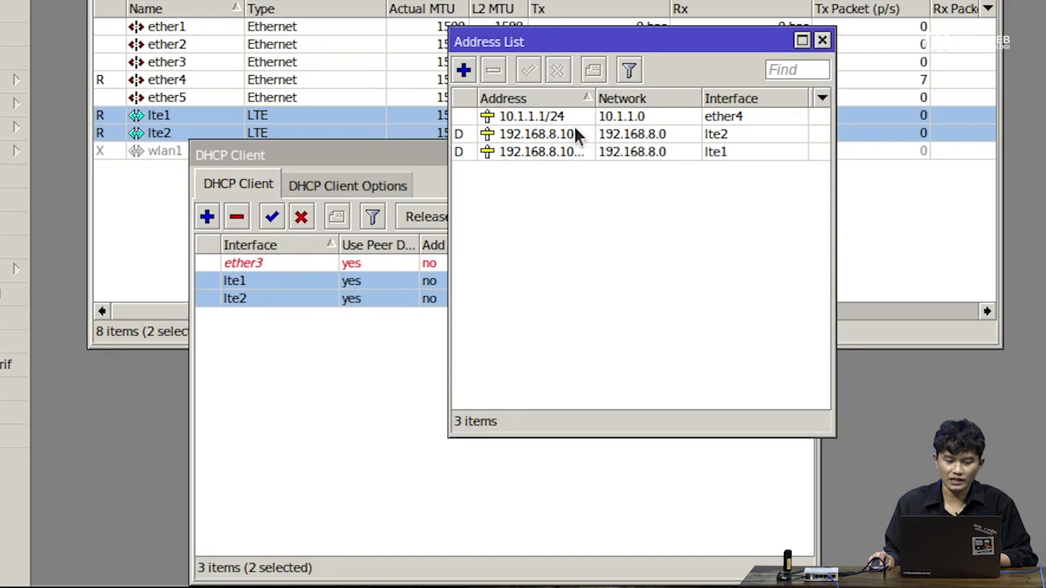
left_click_drag(595, 98, 655, 98)
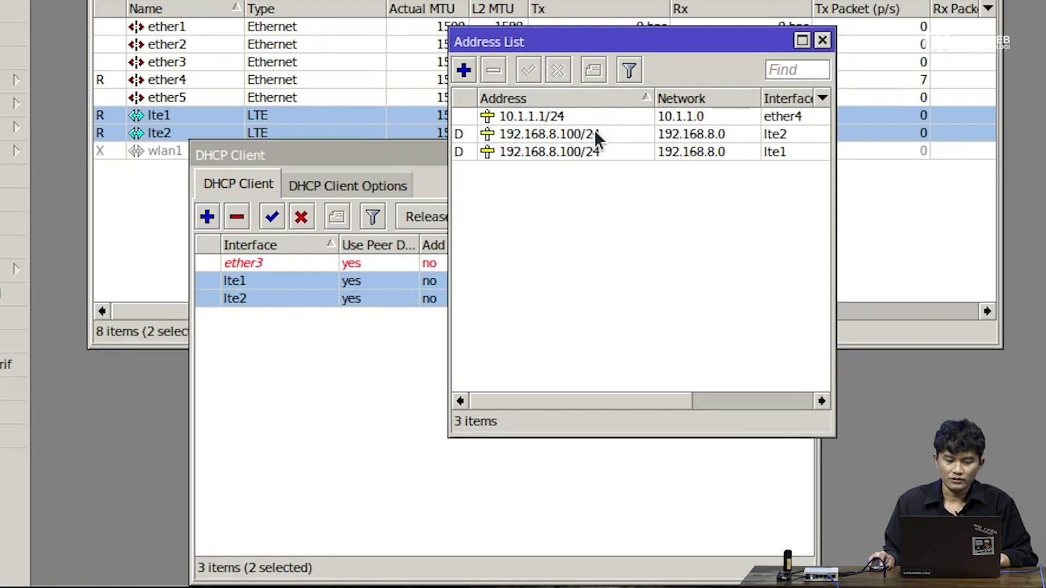
left_click(597, 136)
left_click(599, 146, "shift")
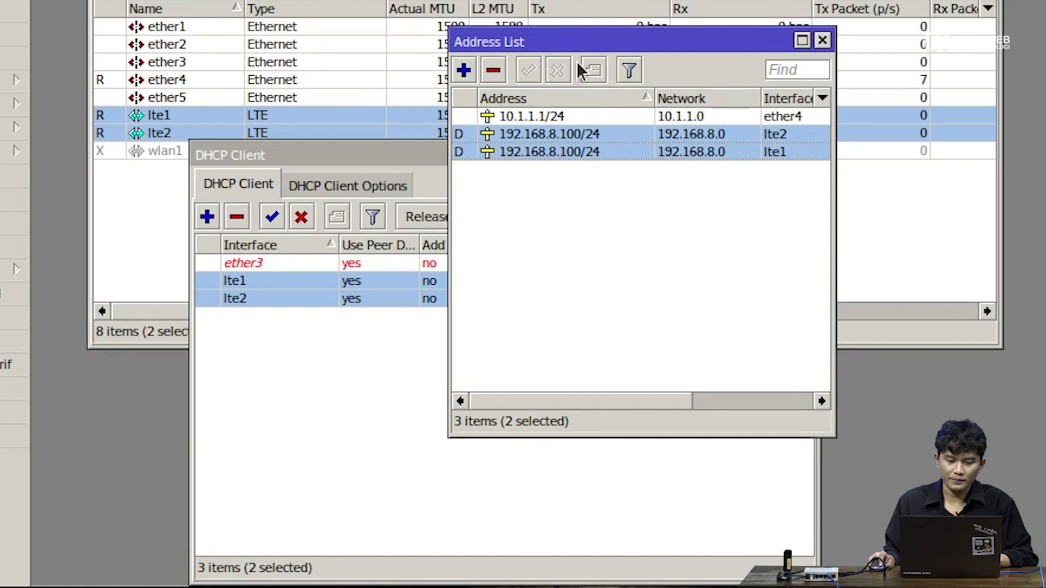
left_click_drag(590, 47, 694, 90)
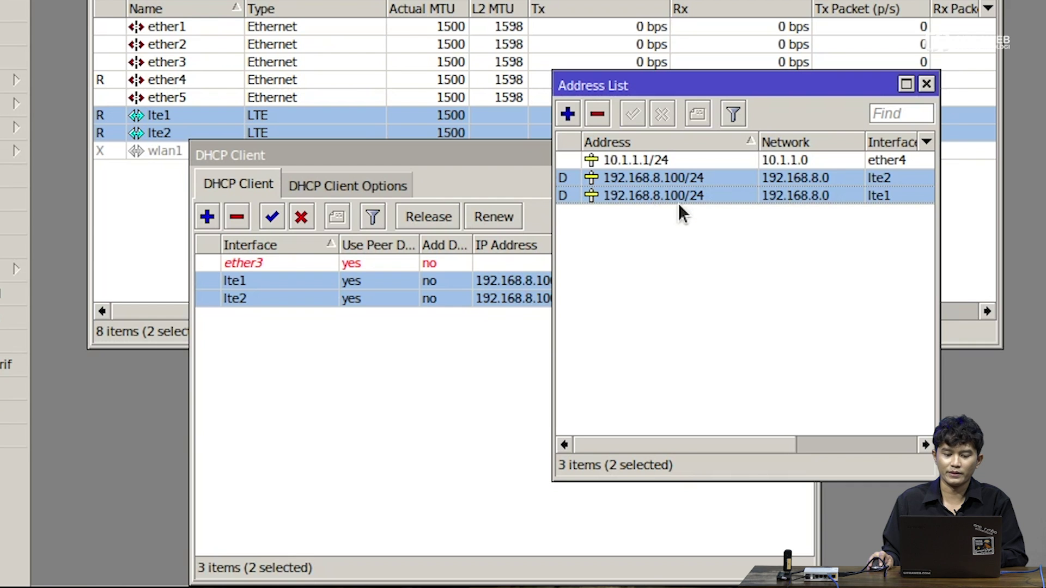
Close the DHCP client list and move the address list over the lower part of the interface list.
left_click_drag(510, 154, 375, 156)
left_click(671, 155)
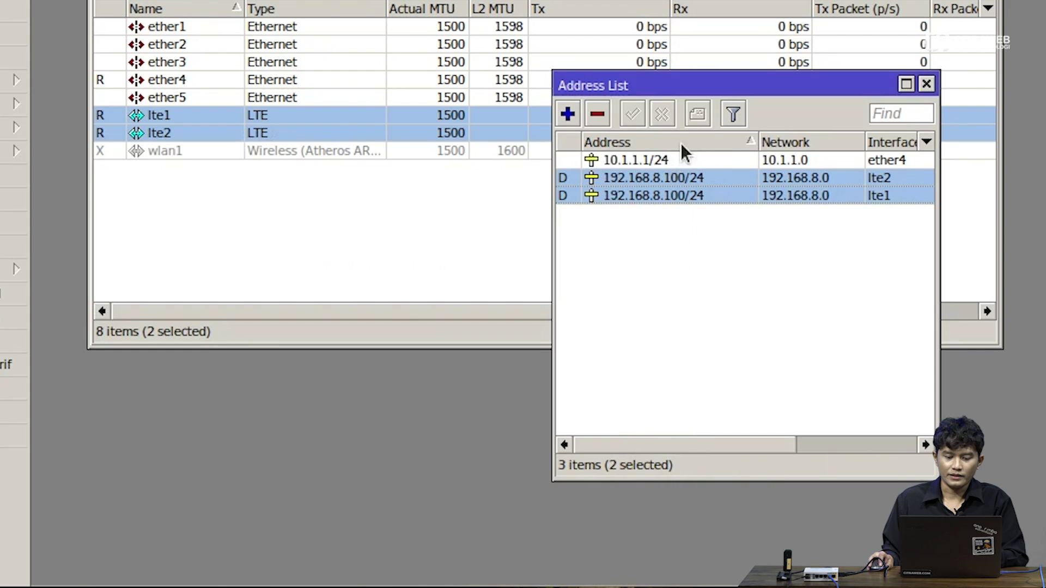
left_click_drag(702, 87, 246, 68)
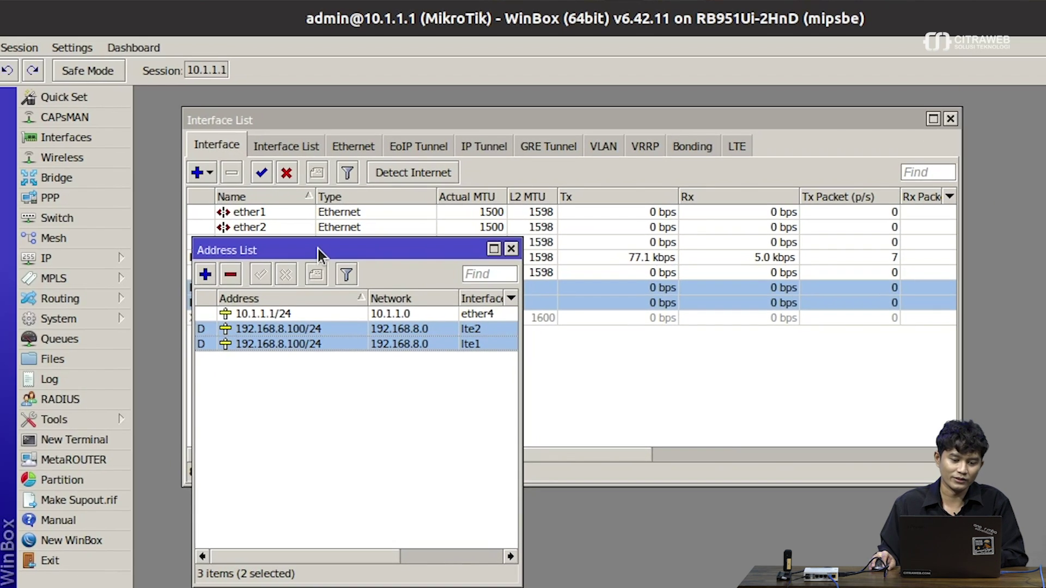
left_click_drag(319, 247, 309, 245)
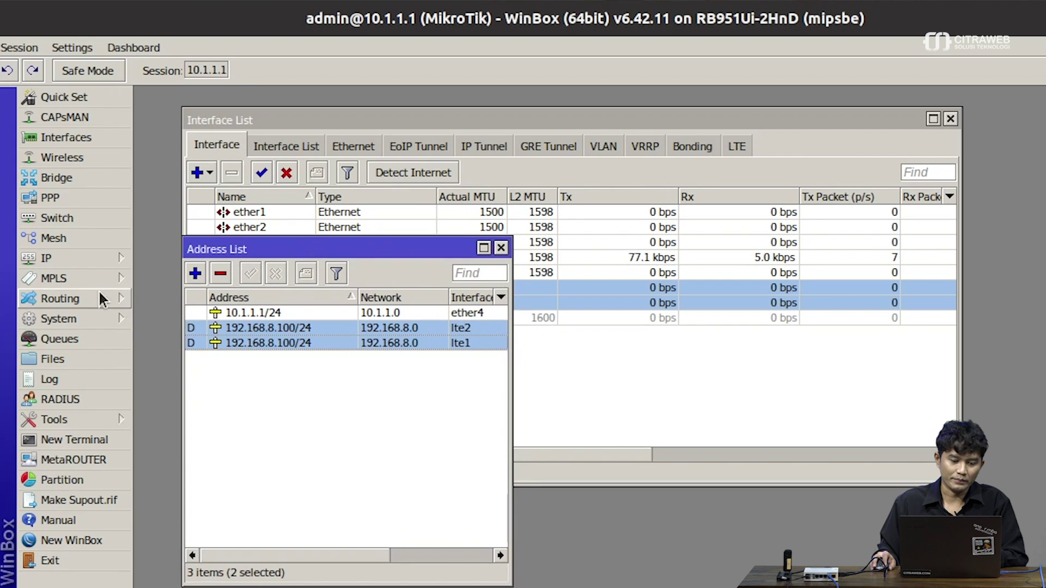
Open the IP route list beside the address list and examine the gateways of the 192.168.8.0/24 route.
left_click(77, 260)
left_click(180, 562)
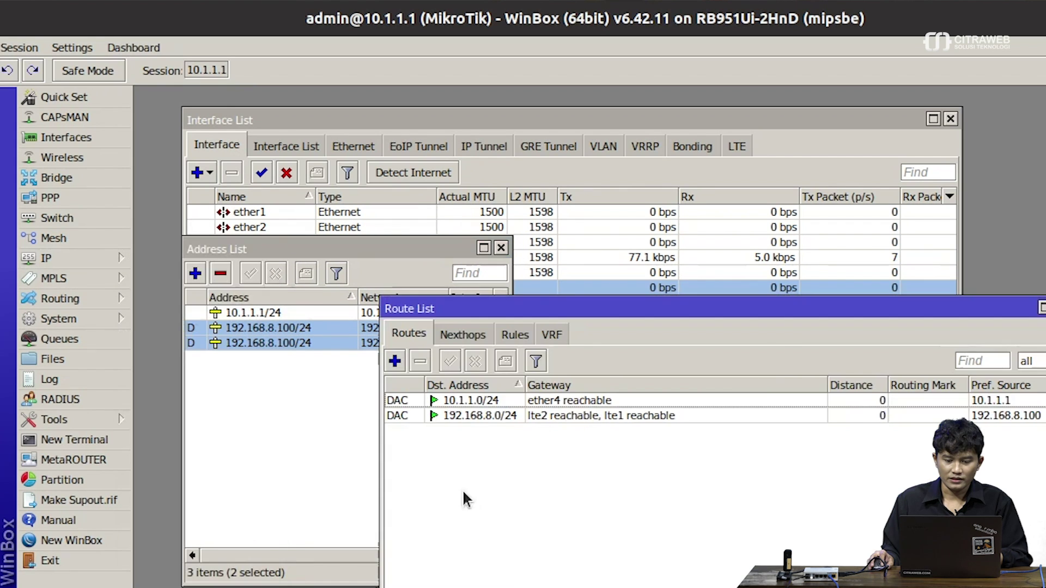
left_click_drag(773, 310, 903, 233)
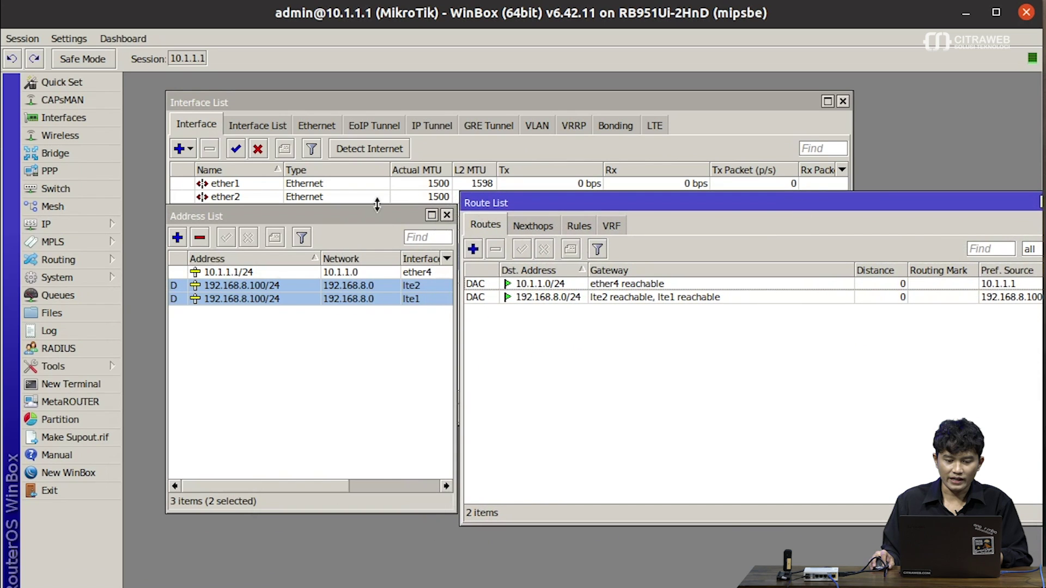
left_click_drag(358, 219, 349, 211)
left_click_drag(614, 206, 606, 213)
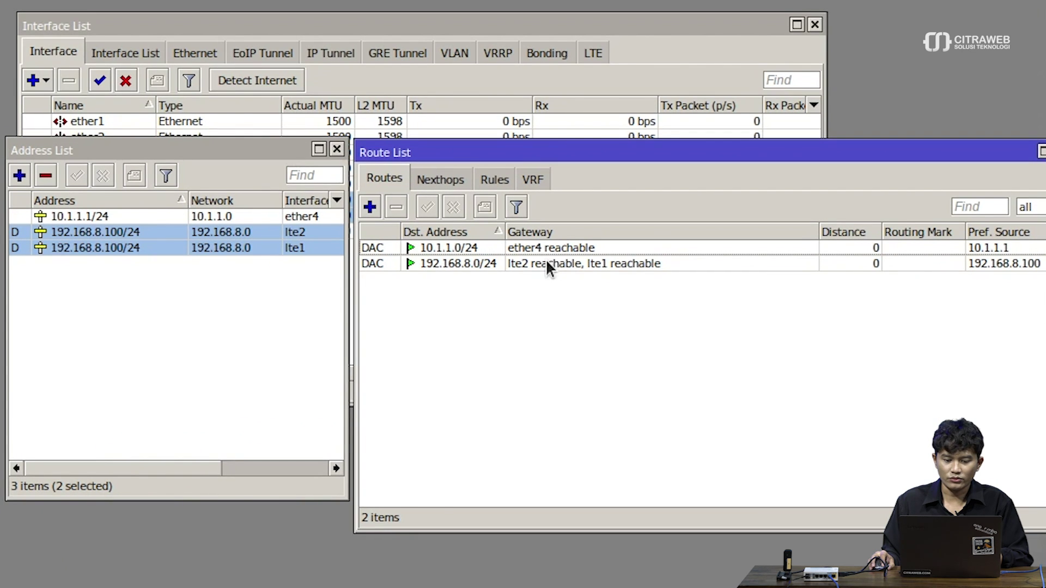
left_click(546, 263)
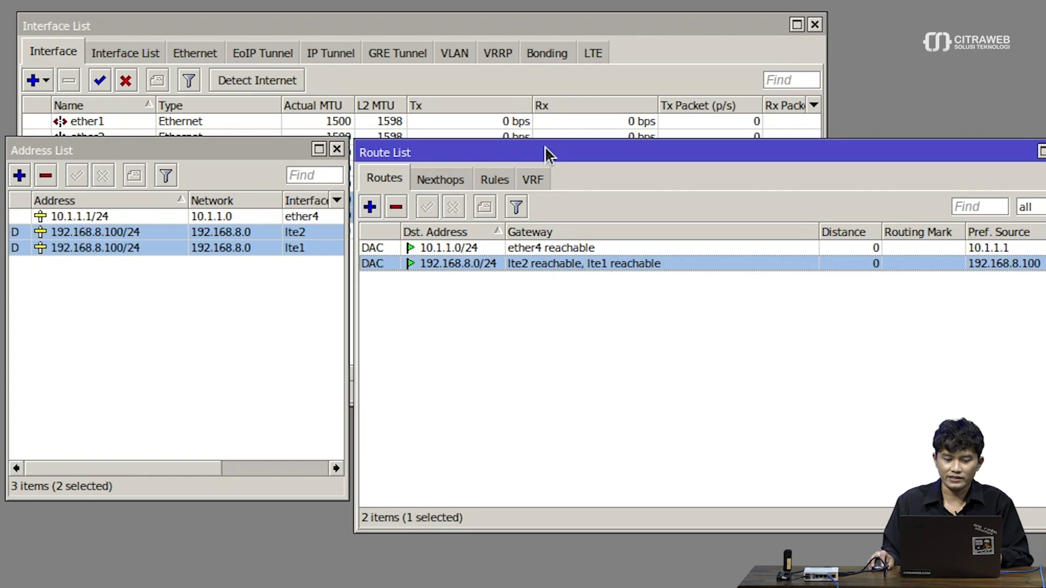
left_click_drag(545, 146, 541, 136)
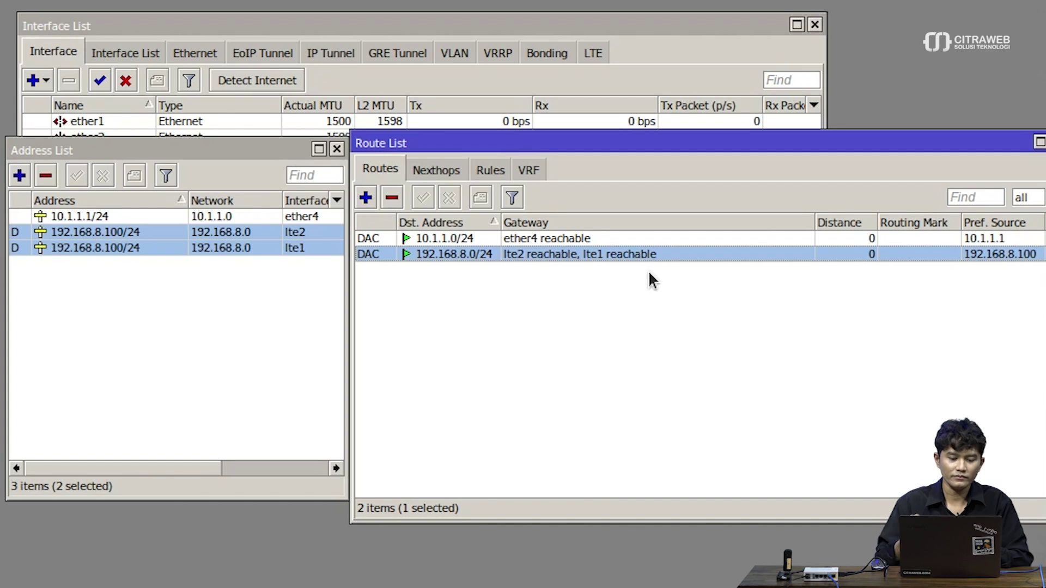
left_click_drag(285, 155, 276, 152)
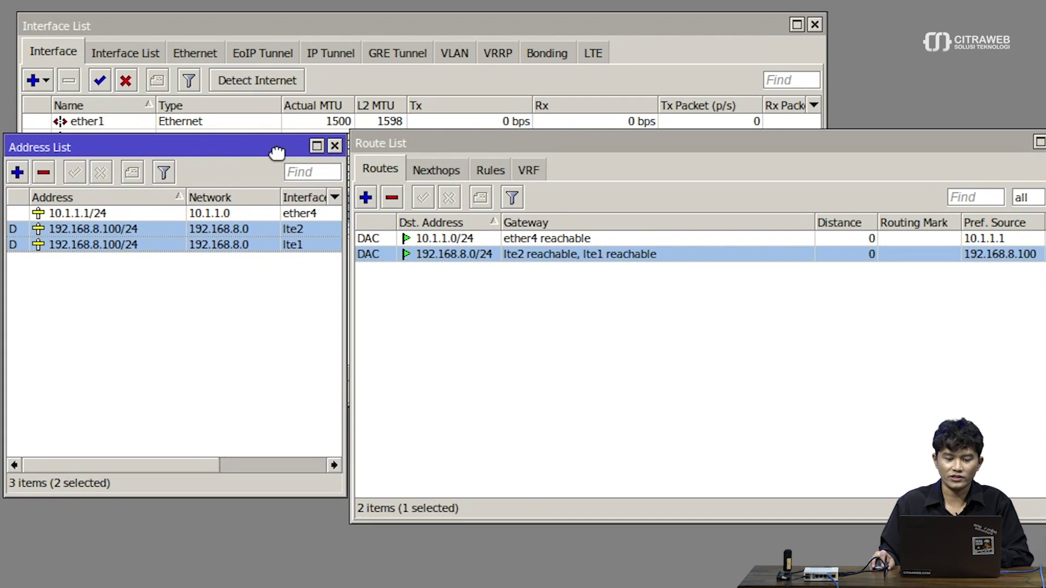
left_click(414, 143)
left_click_drag(412, 137, 407, 143)
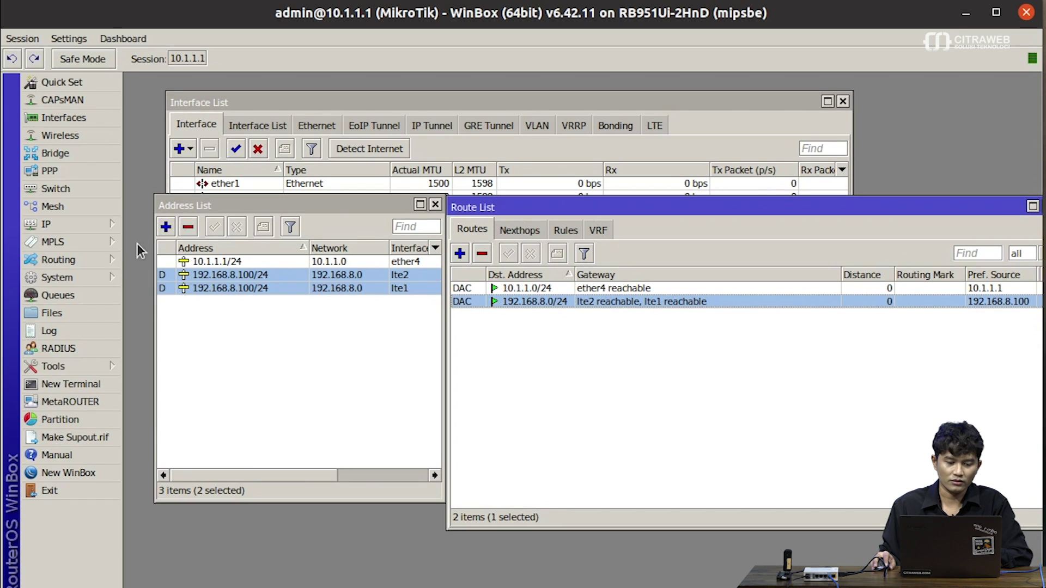
Start a new VRF entry in the IP route list and widen its window over the empty VRF list.
left_click(45, 224)
left_click(172, 491)
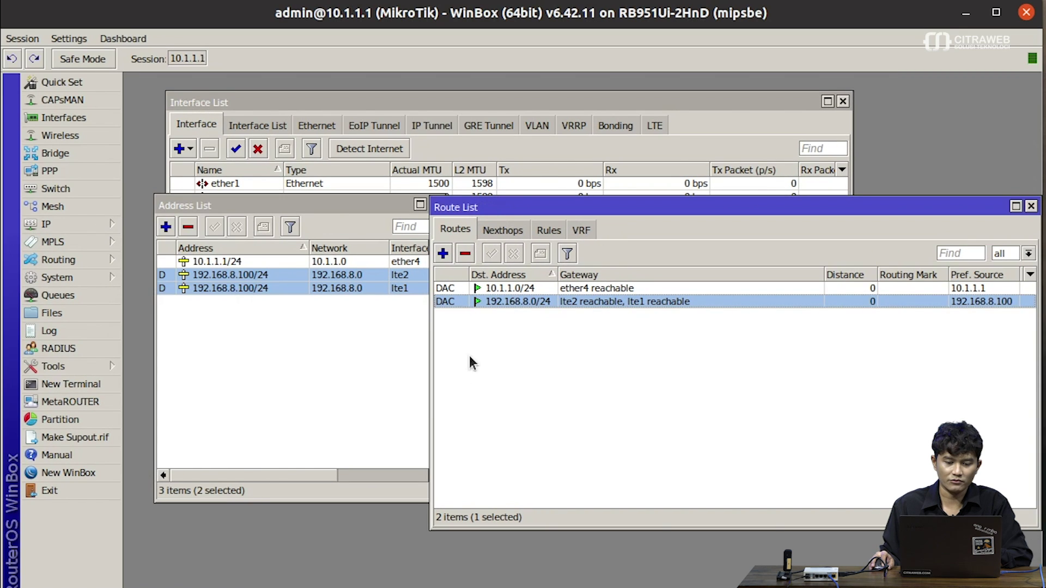
left_click_drag(502, 212, 515, 208)
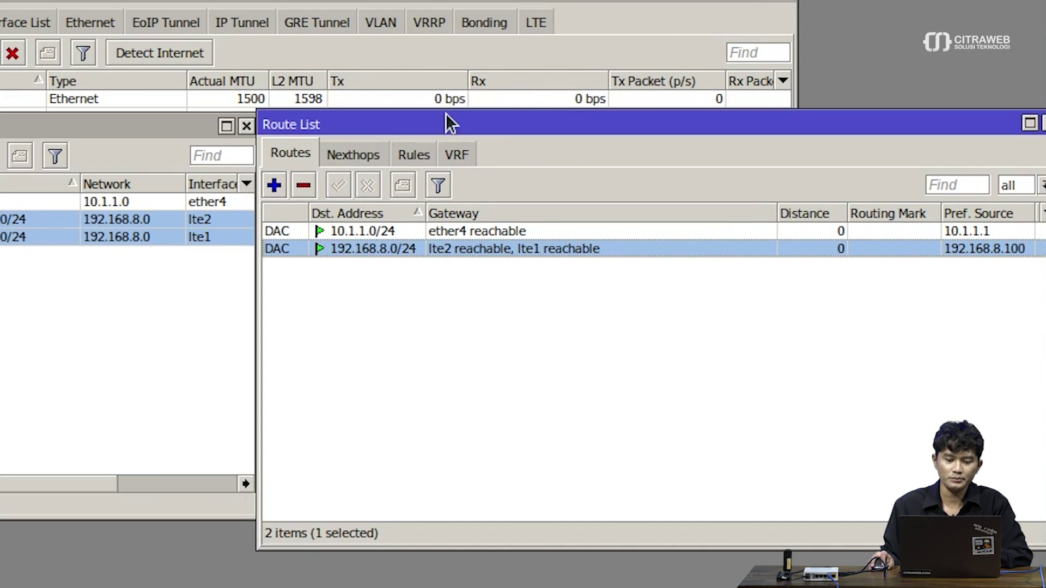
left_click(458, 155)
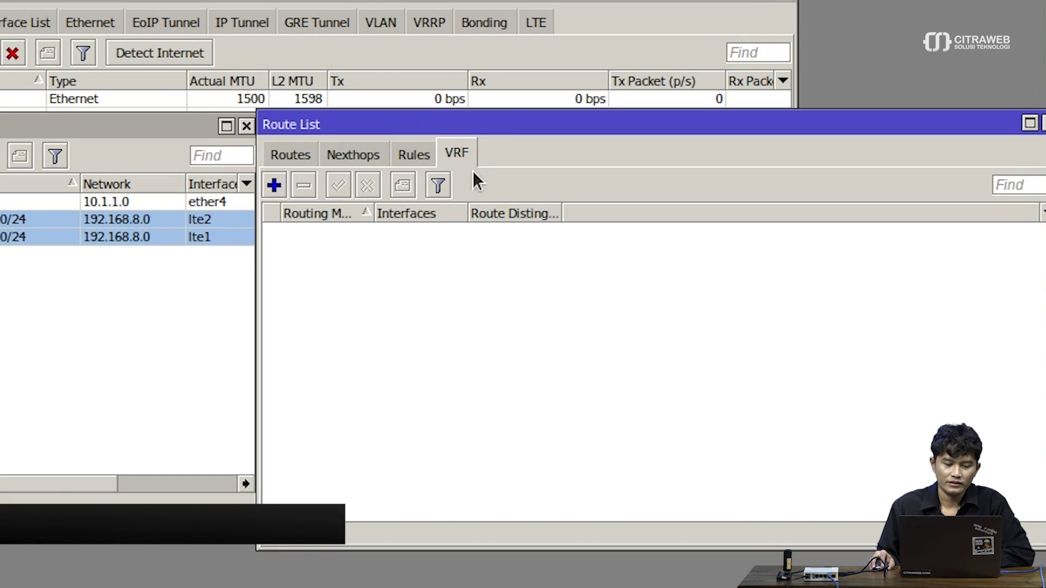
left_click(277, 181)
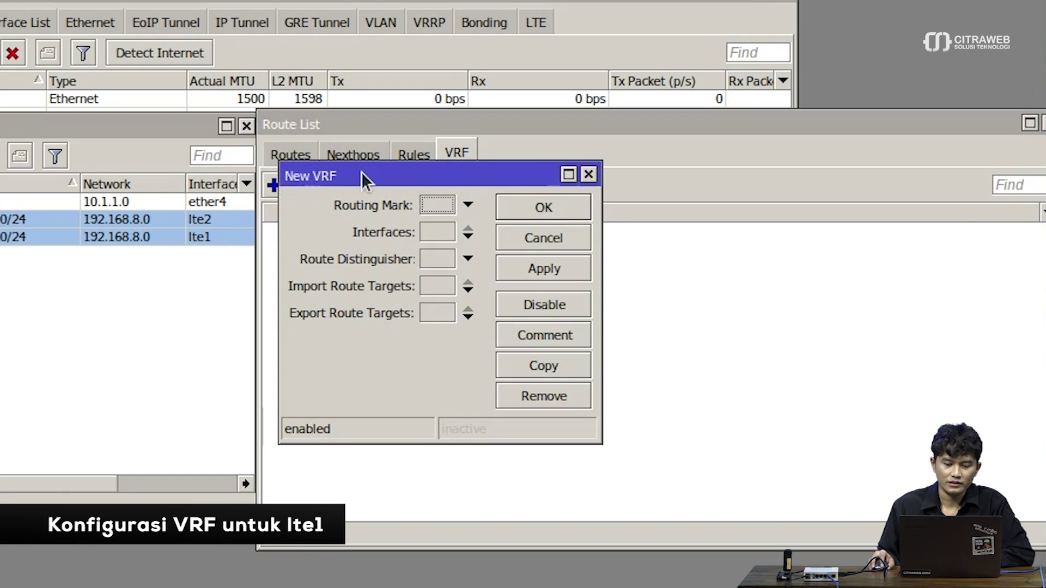
left_click_drag(382, 171, 399, 209)
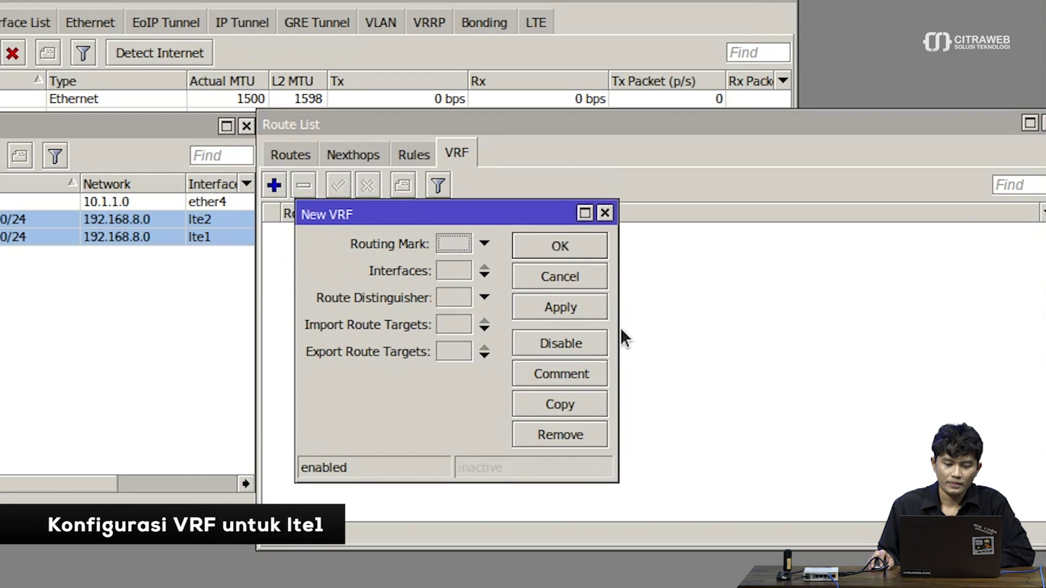
left_click_drag(620, 327, 859, 326)
left_click_drag(520, 218, 508, 250)
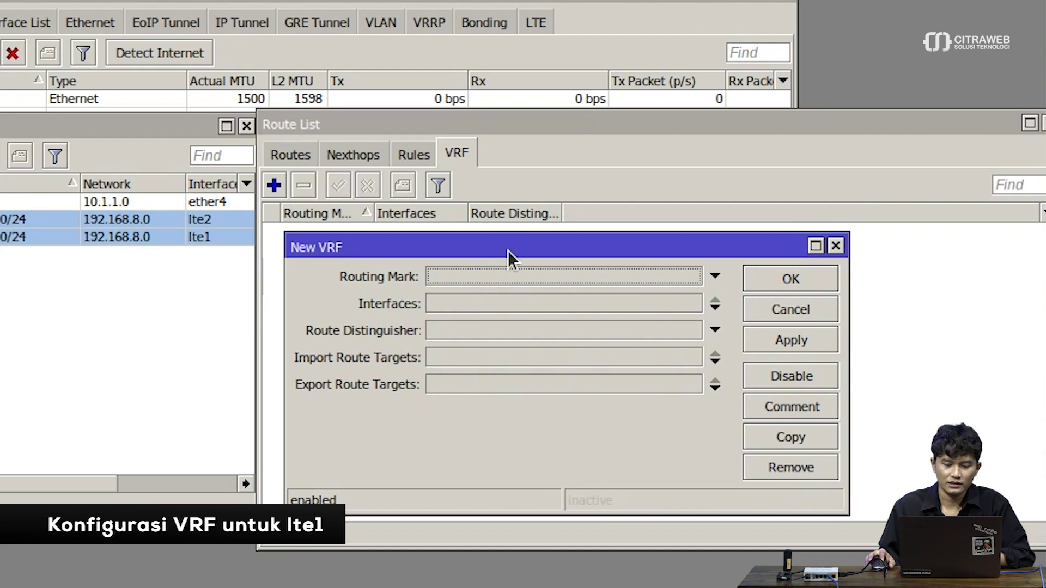
Create the VRF with interface lte1 and routing mark vrf1, and widen the list's routing mark column.
left_click(518, 303)
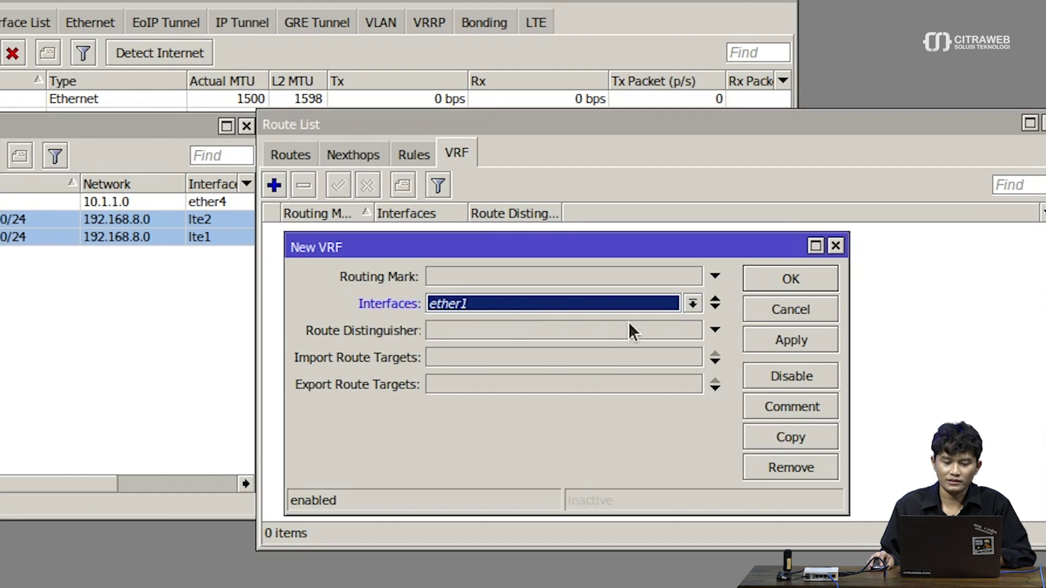
left_click(691, 303)
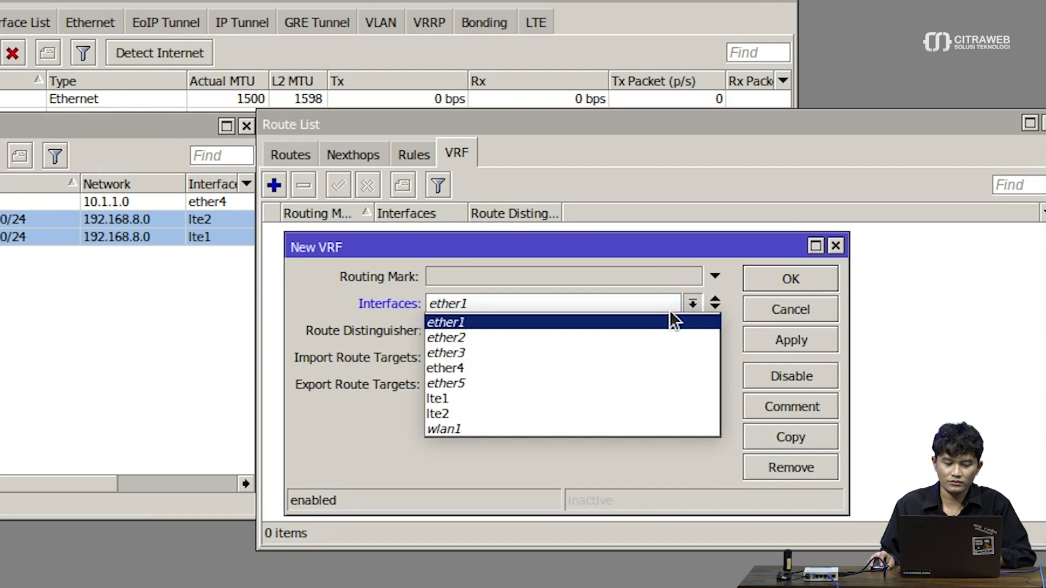
left_click(630, 395)
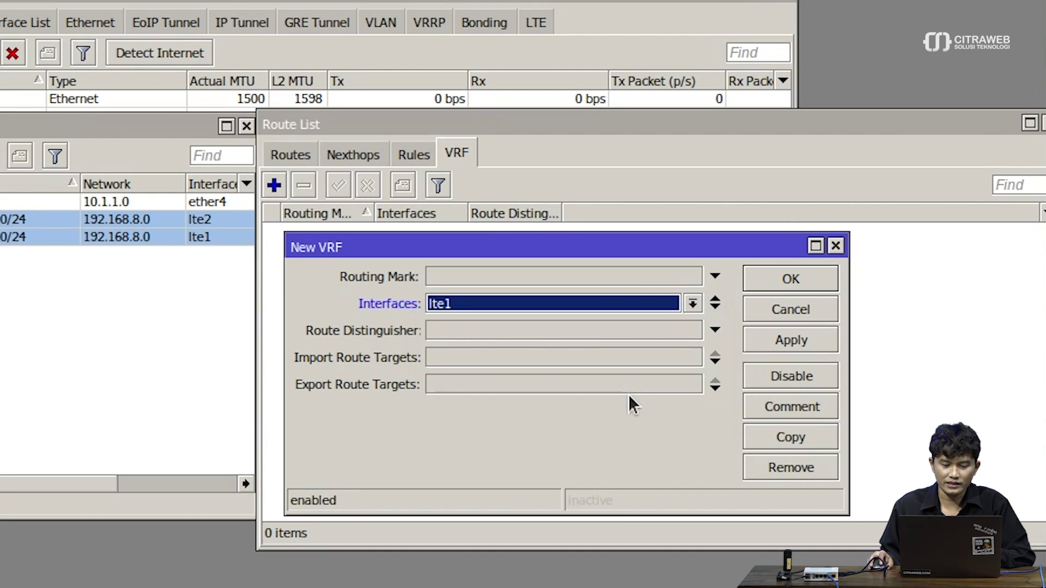
left_click(538, 274)
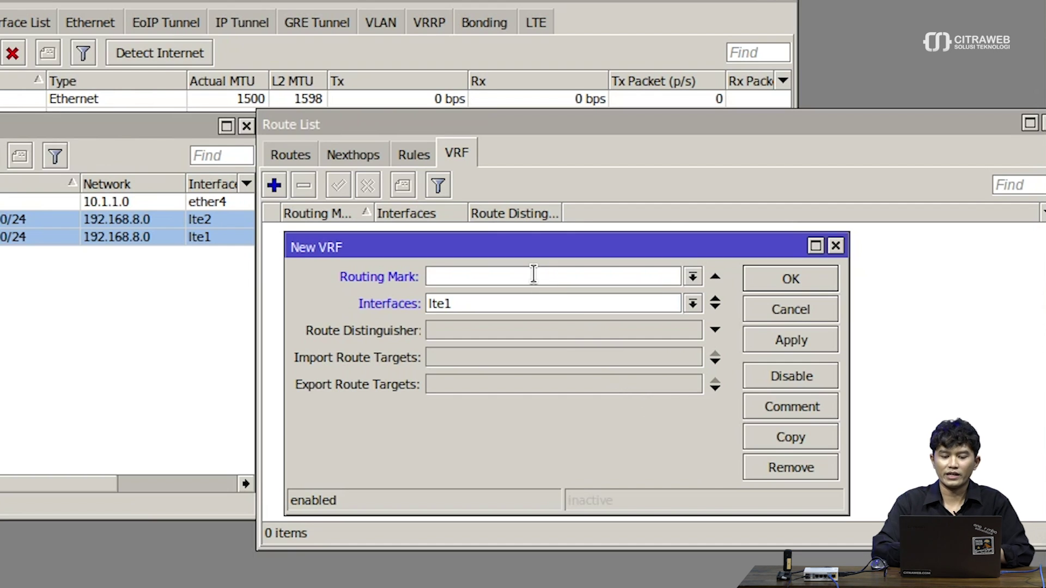
type("vrf1")
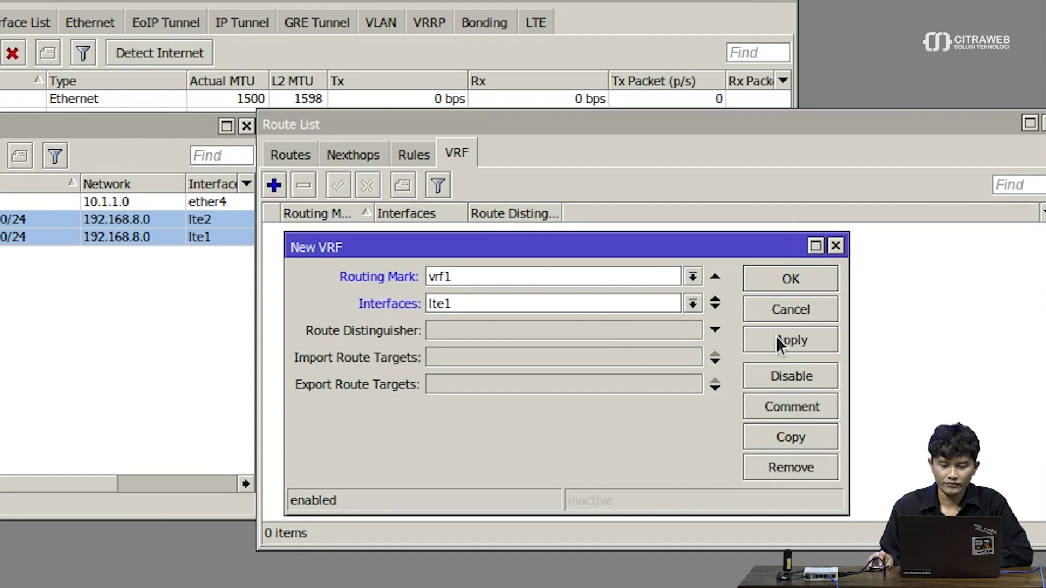
left_click(790, 281)
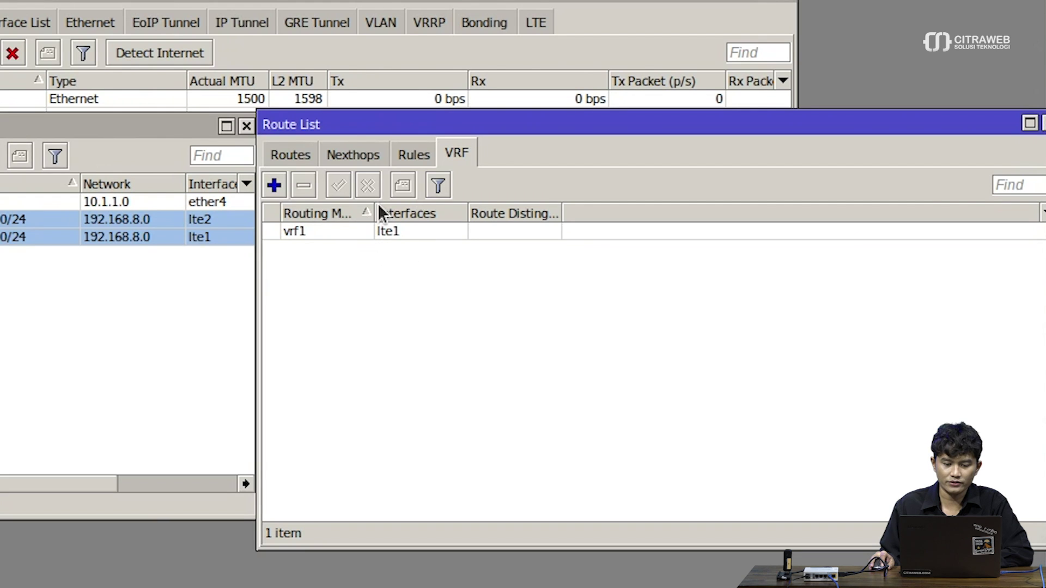
left_click_drag(374, 213, 396, 213)
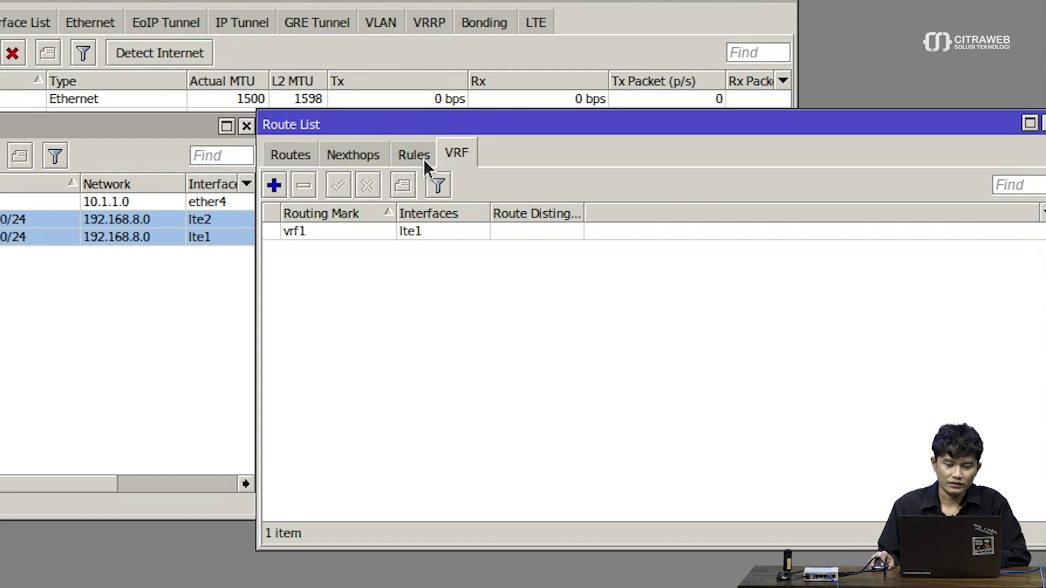
Compare the gateways and routing marks of the two 192.168.8.0/24 routes in the routing table.
left_click(303, 156)
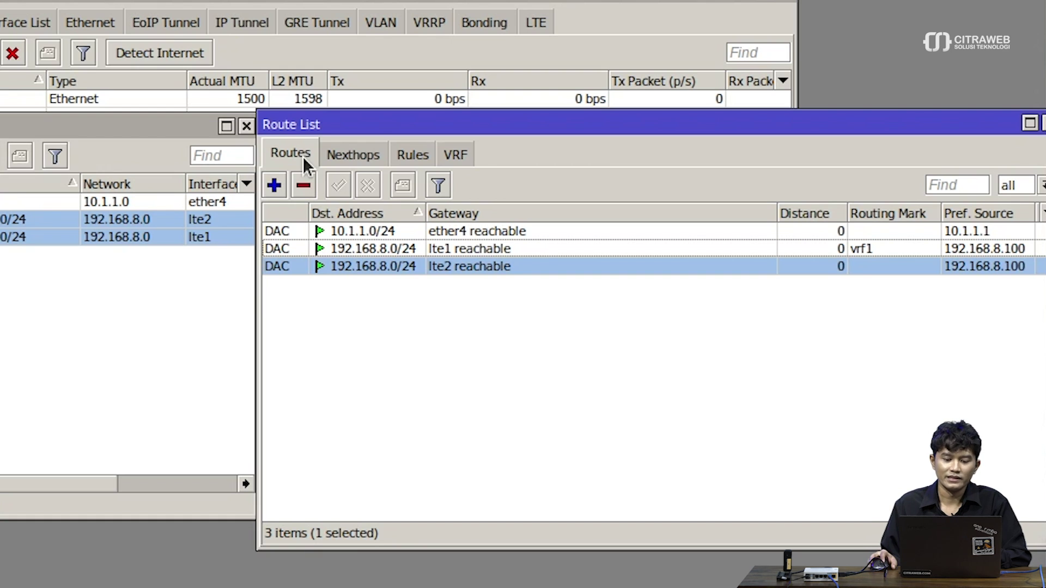
left_click(453, 251)
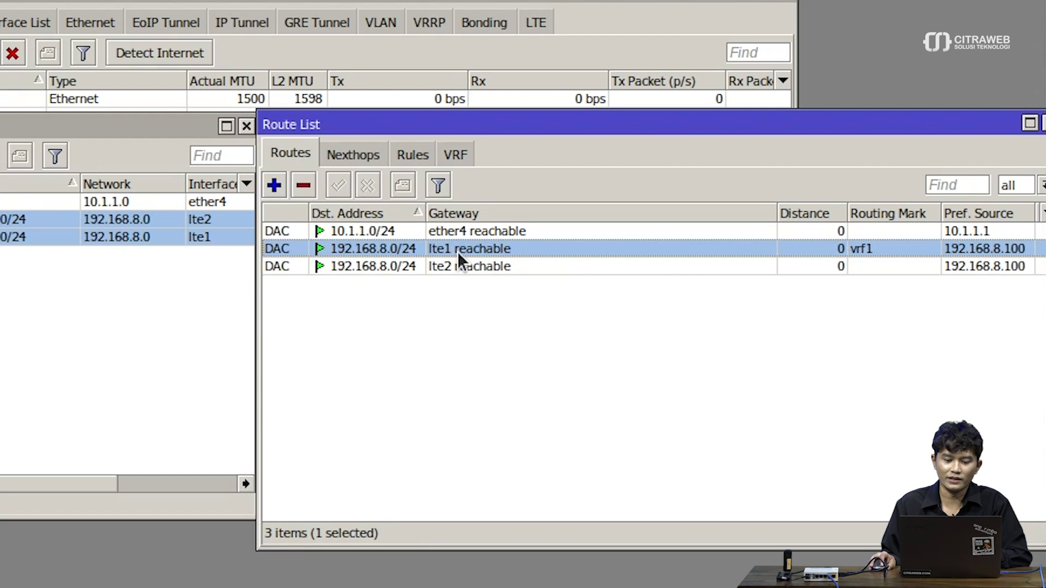
left_click(463, 266)
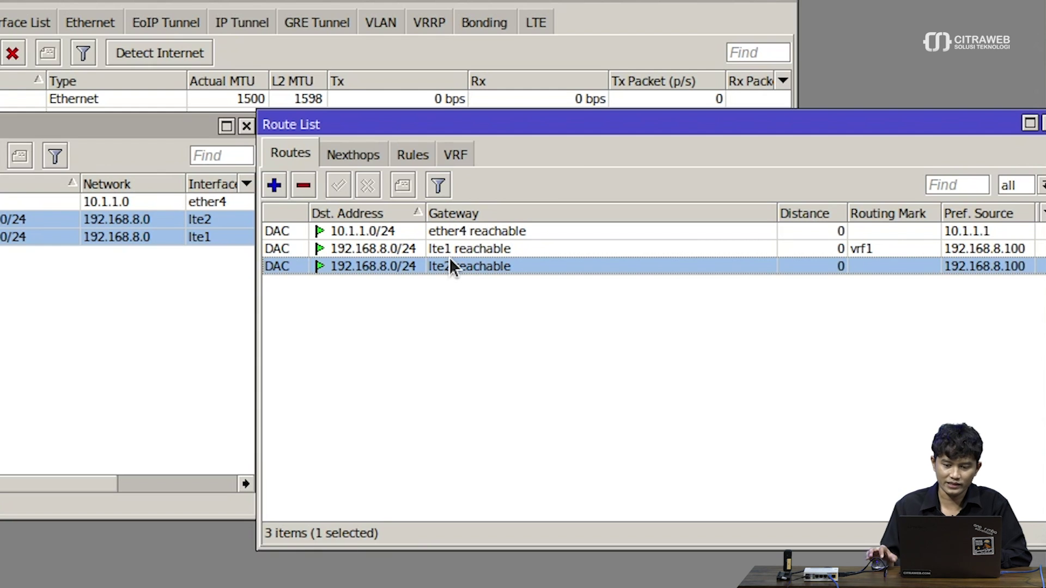
left_click(471, 248)
left_click(483, 264)
left_click(486, 252)
left_click(499, 264)
left_click(507, 250)
left_click(515, 266)
left_click(555, 337)
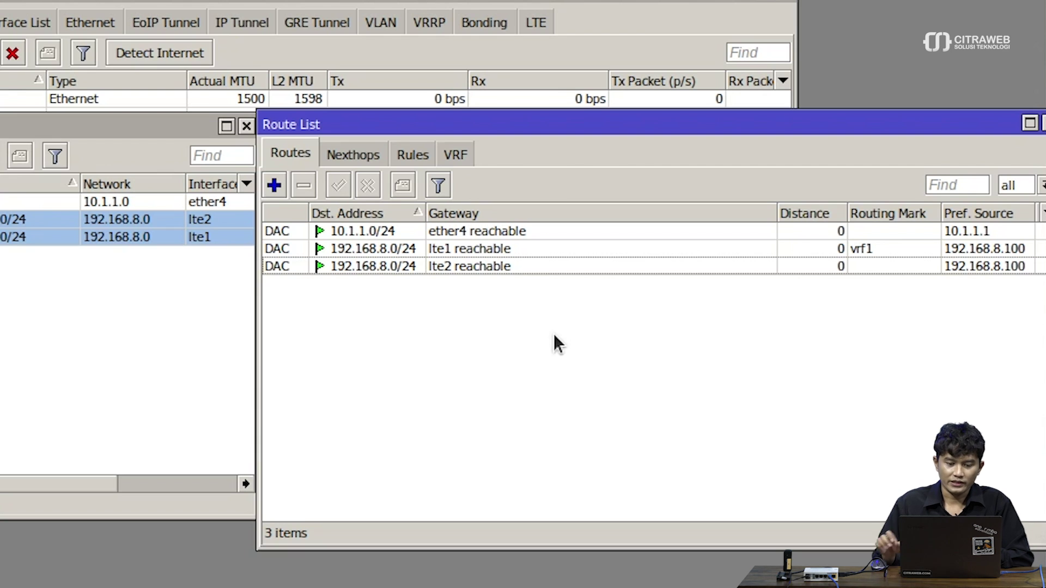
Shift the route and address lists slightly and open the firewall's mangle rules.
left_click_drag(489, 119, 508, 121)
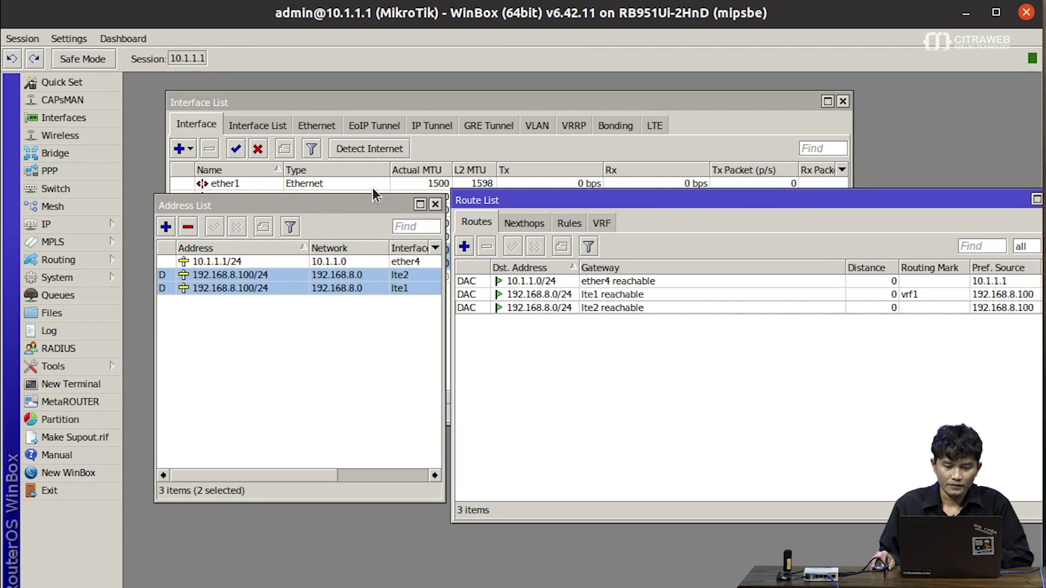
left_click_drag(156, 118, 162, 111)
left_click_drag(371, 193, 370, 191)
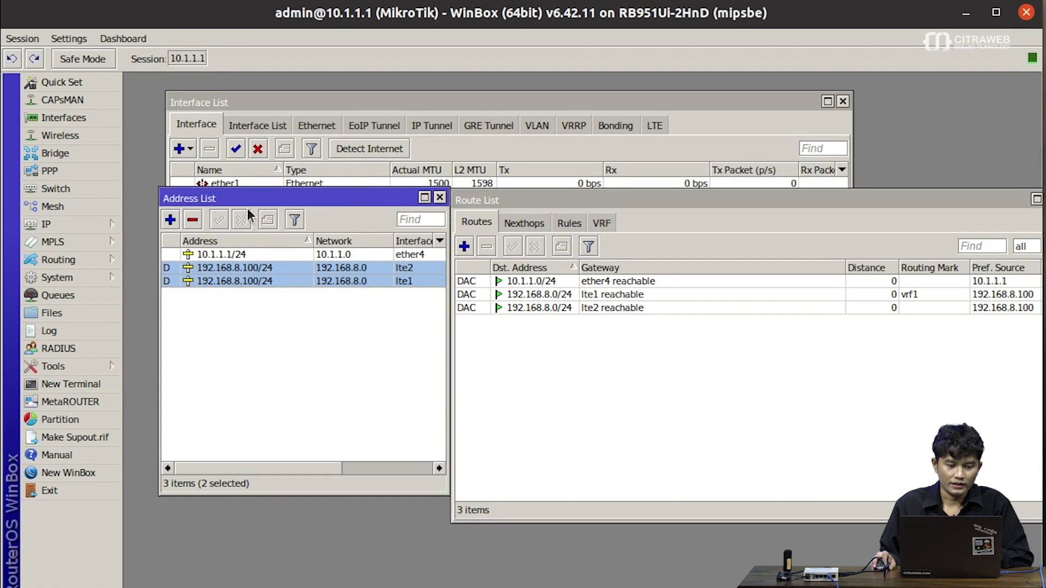
left_click(50, 225)
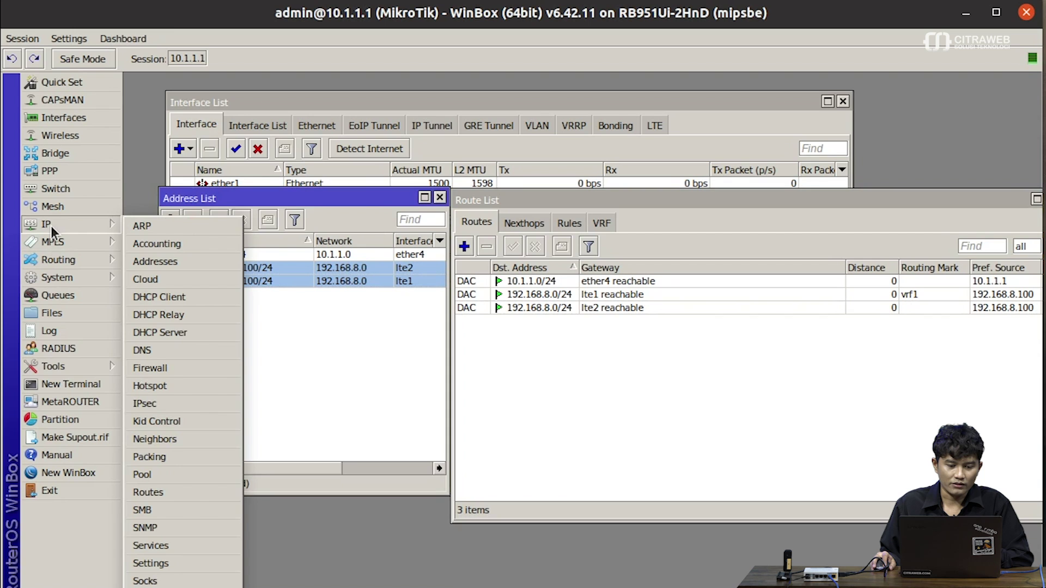
left_click(164, 368)
left_click(213, 169)
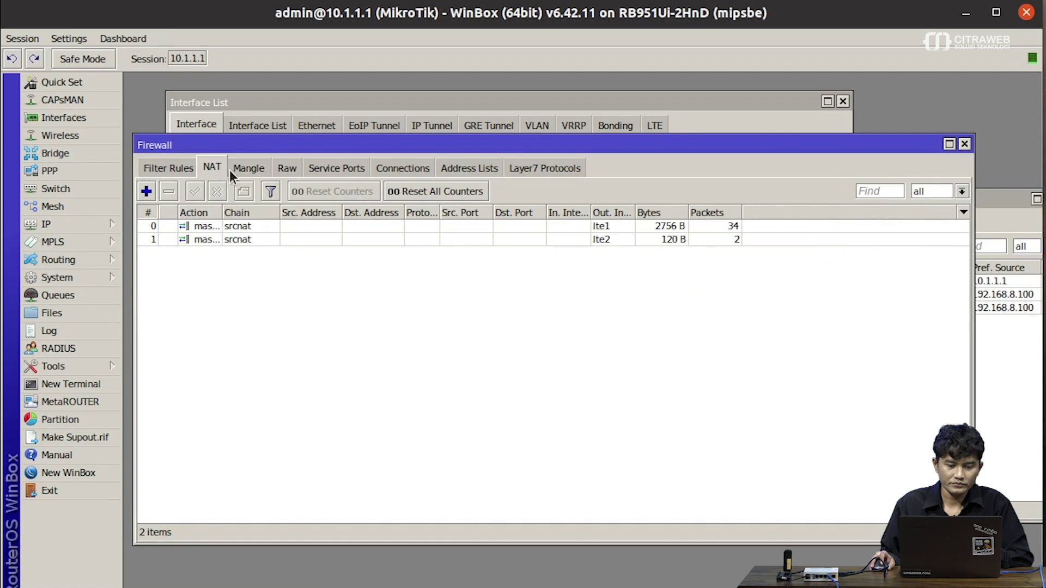
left_click(235, 169)
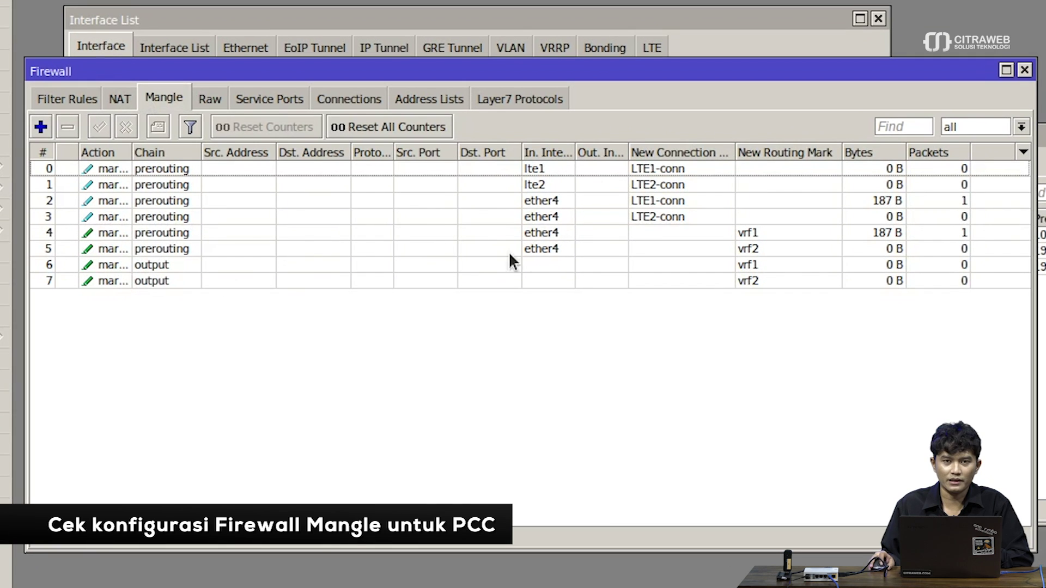
Examine mangle rules 0 to 7 one by one and select the two ether4 routing-mark rules, 4 and 5.
left_click(289, 169)
left_click(291, 187)
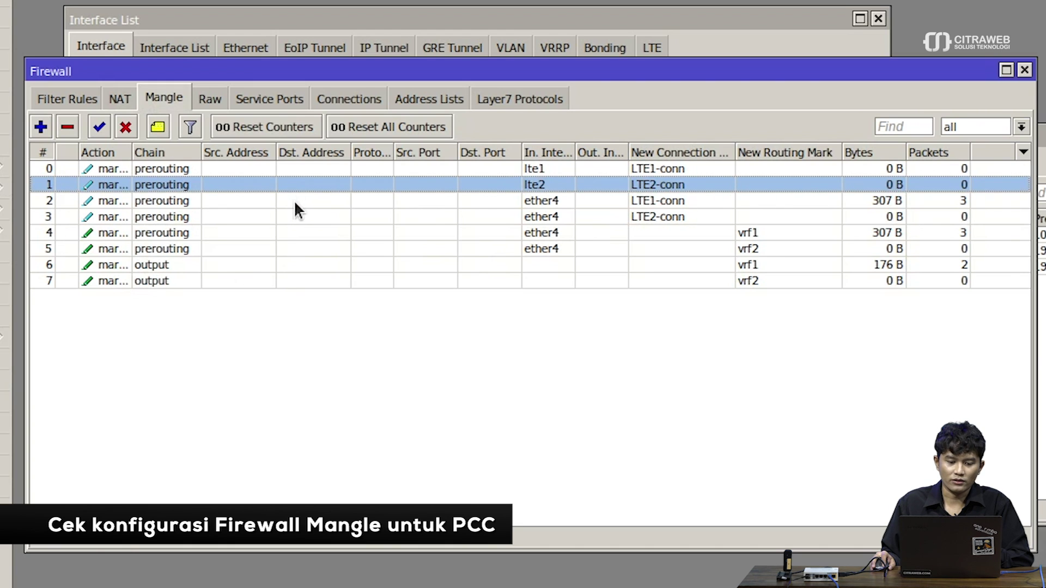
left_click(295, 201)
left_click(300, 216)
left_click(302, 235)
left_click(309, 248)
left_click(318, 266)
left_click(326, 281)
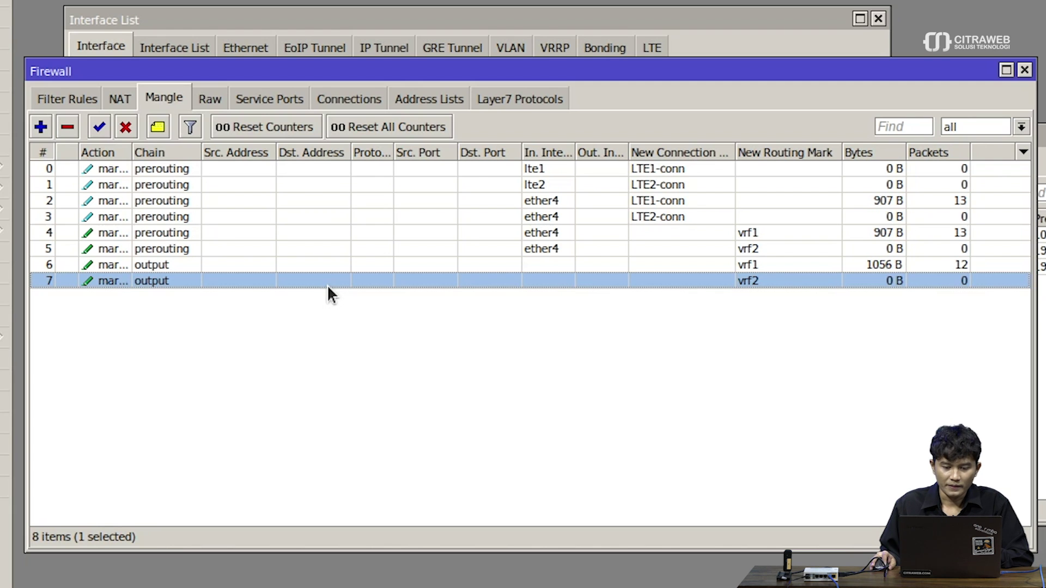
left_click(547, 233)
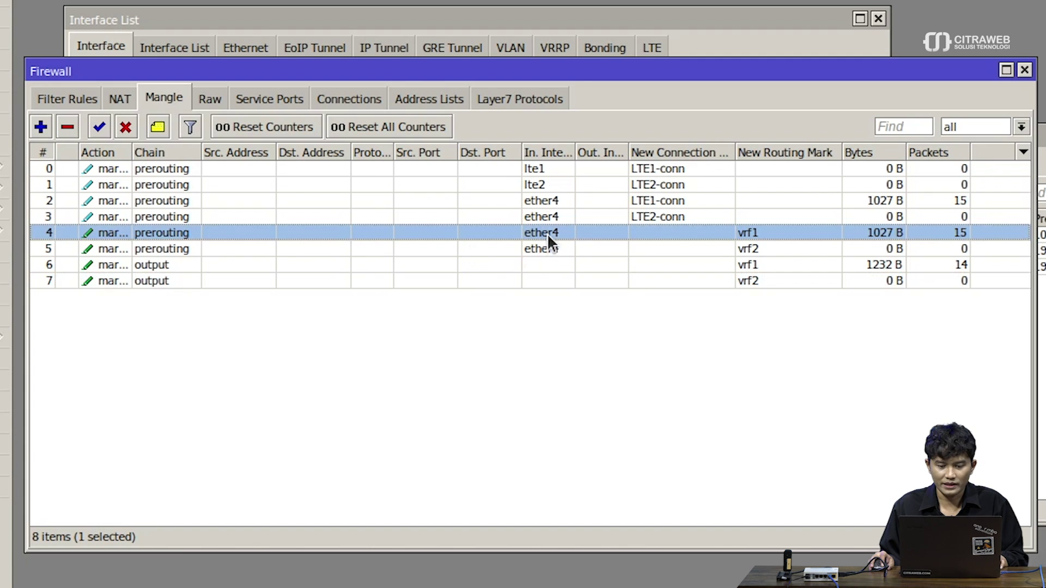
left_click(613, 248, "shift")
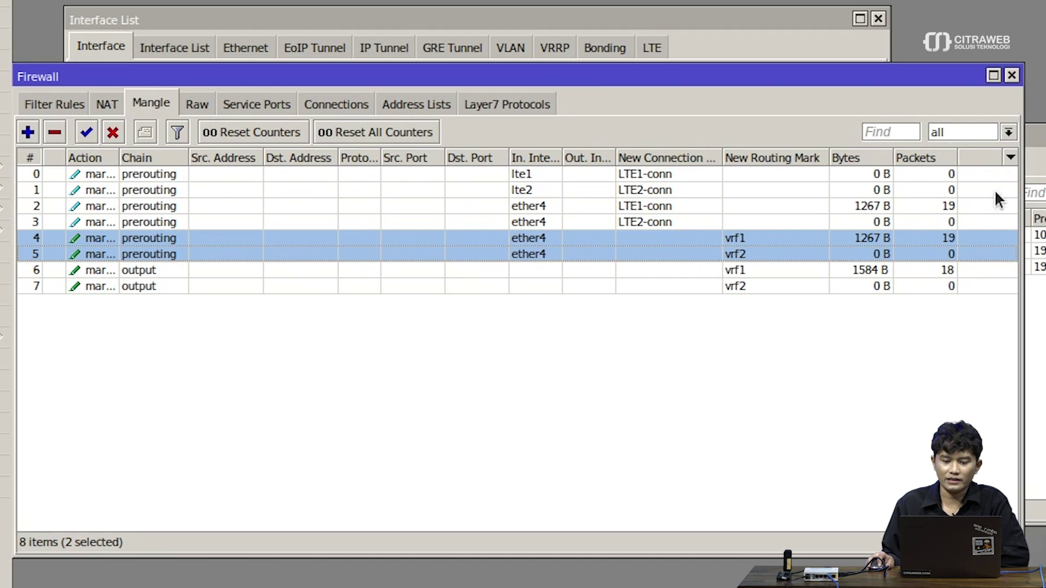
Place the route list's VRF entries below the mangle rules and check the settings of the lte1 entry.
left_click(1032, 155)
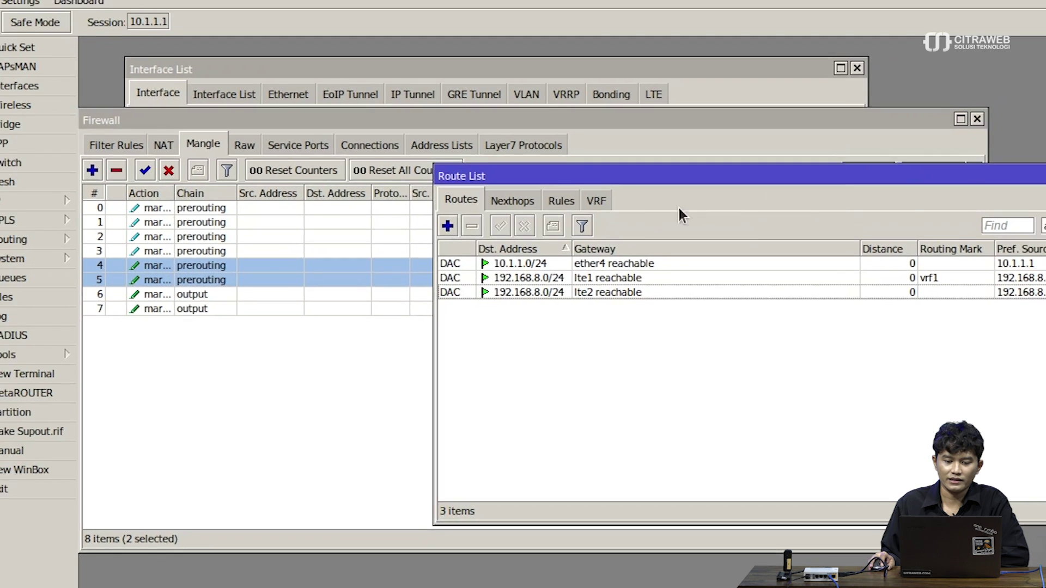
left_click(587, 166)
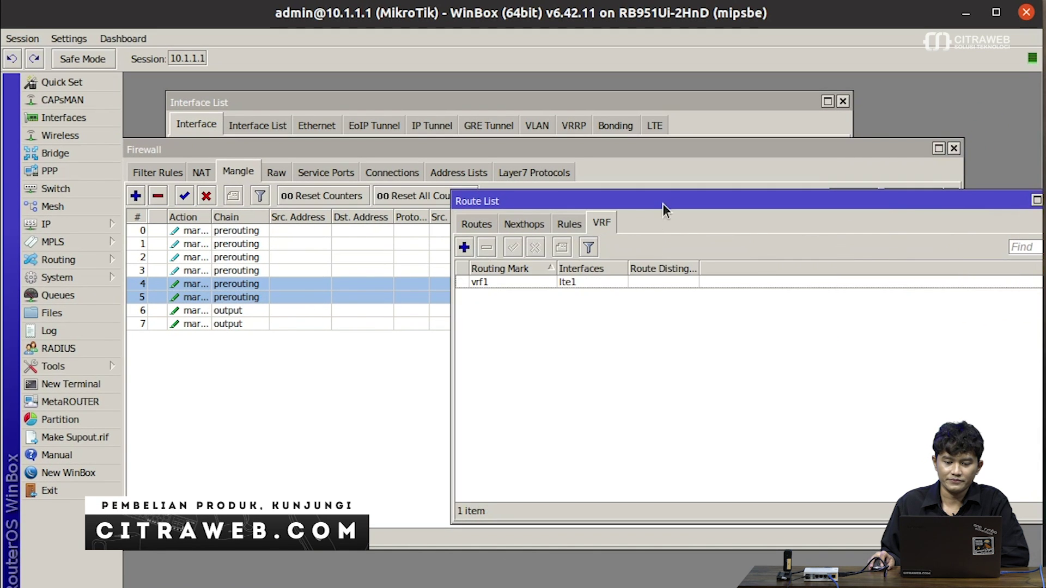
left_click_drag(662, 204, 603, 352)
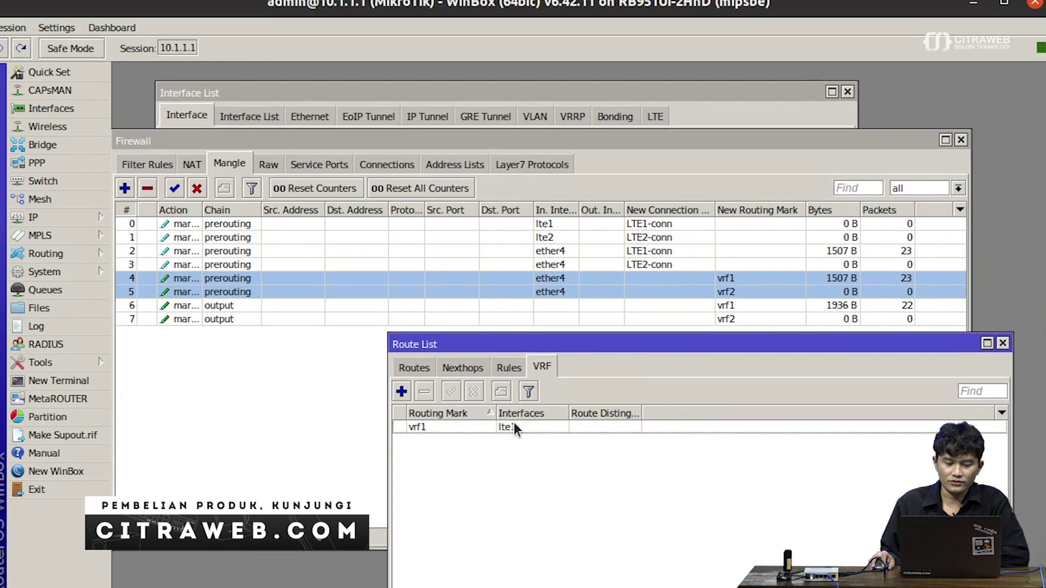
double_click(514, 427)
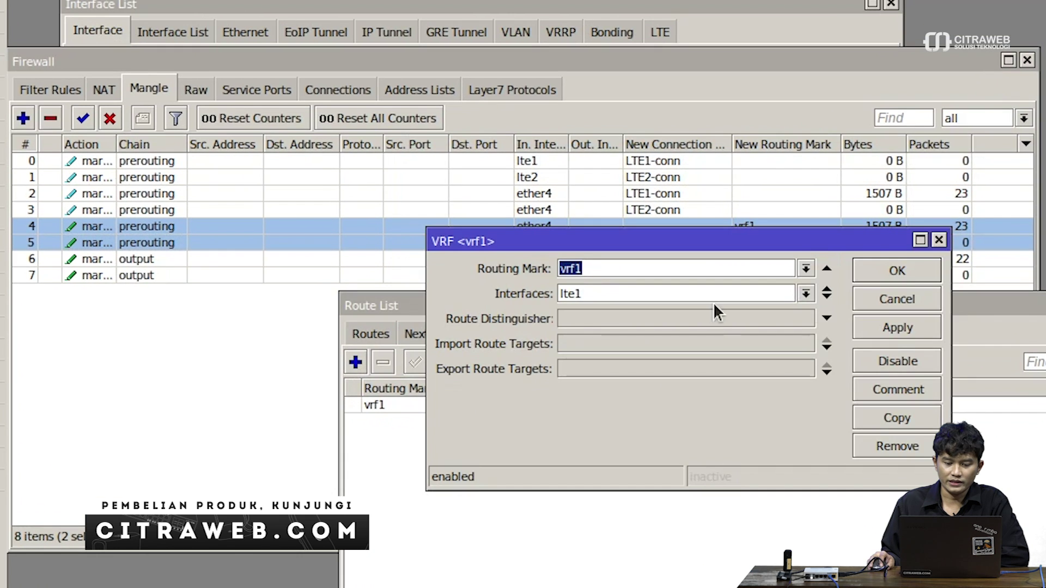
left_click(876, 294)
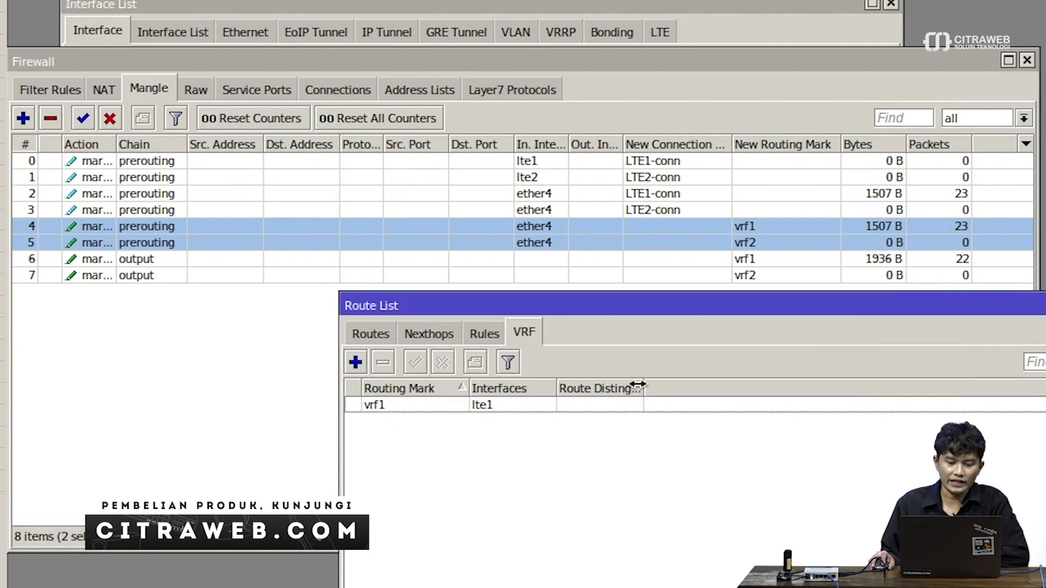
Reopen the lte1 VRF entry to compare its routing mark with mangle rules 4 and 5, and close the route list.
double_click(556, 402)
left_click_drag(593, 244, 692, 316)
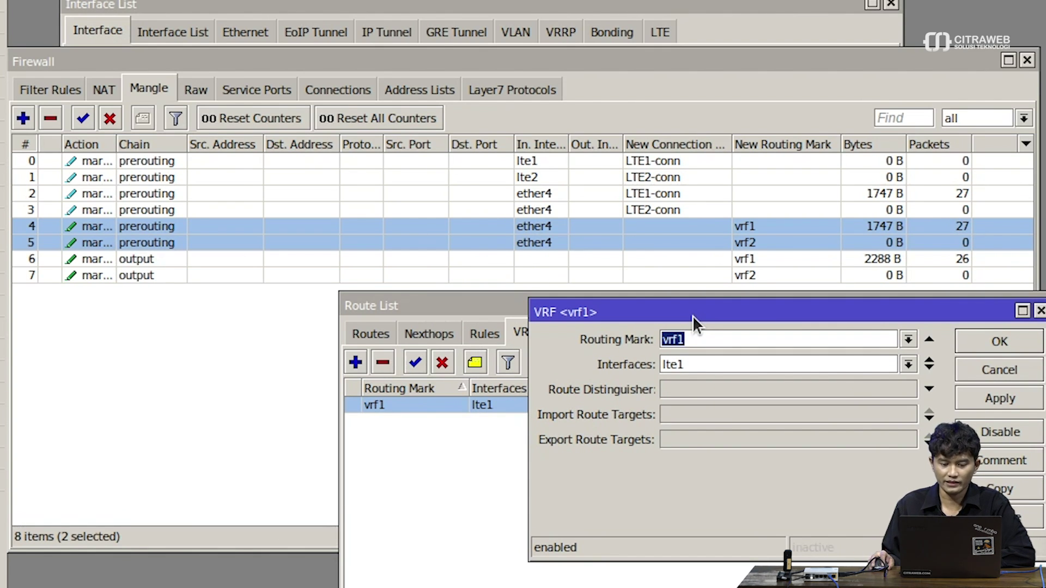
left_click(707, 339)
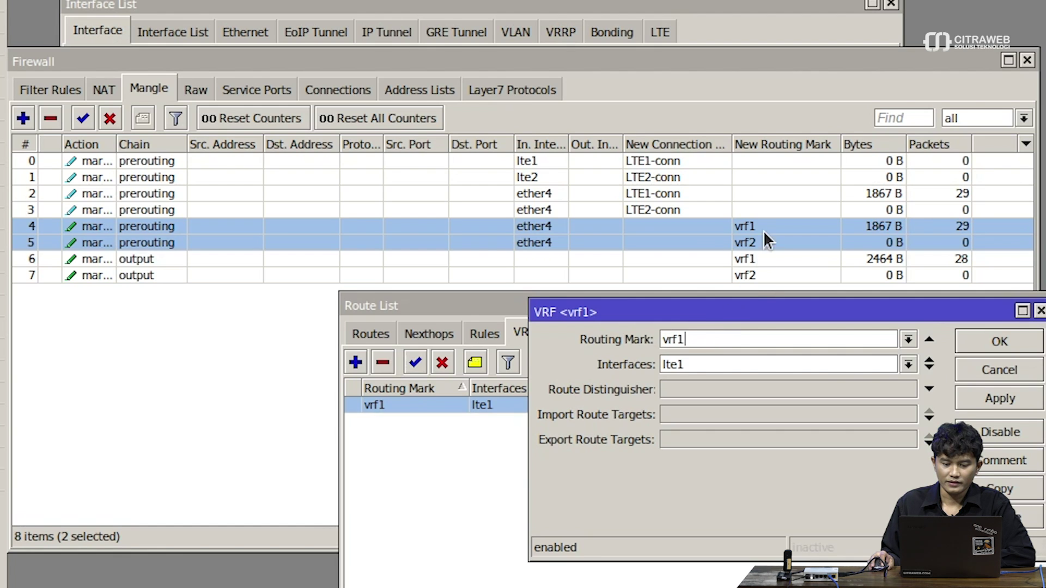
left_click(998, 341)
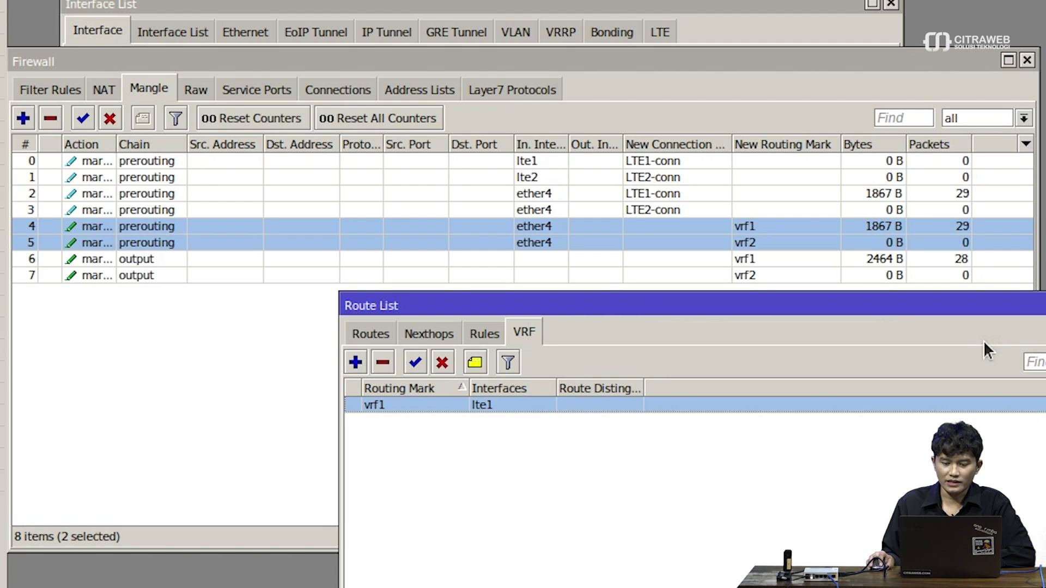
left_click(1039, 307)
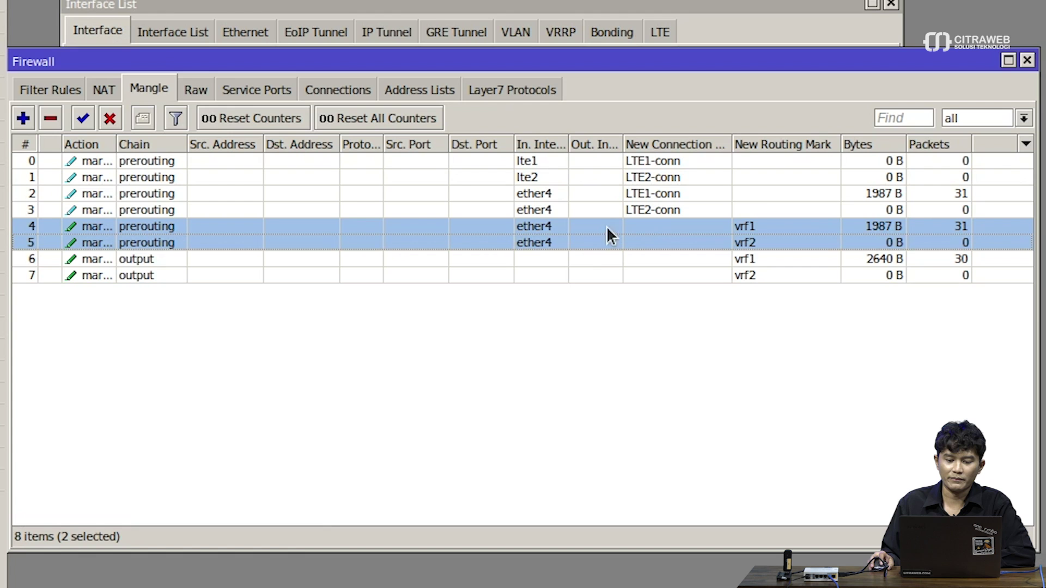
Close the interface list and open the IP route list showing its routes.
left_click(716, 27)
left_click(891, 5)
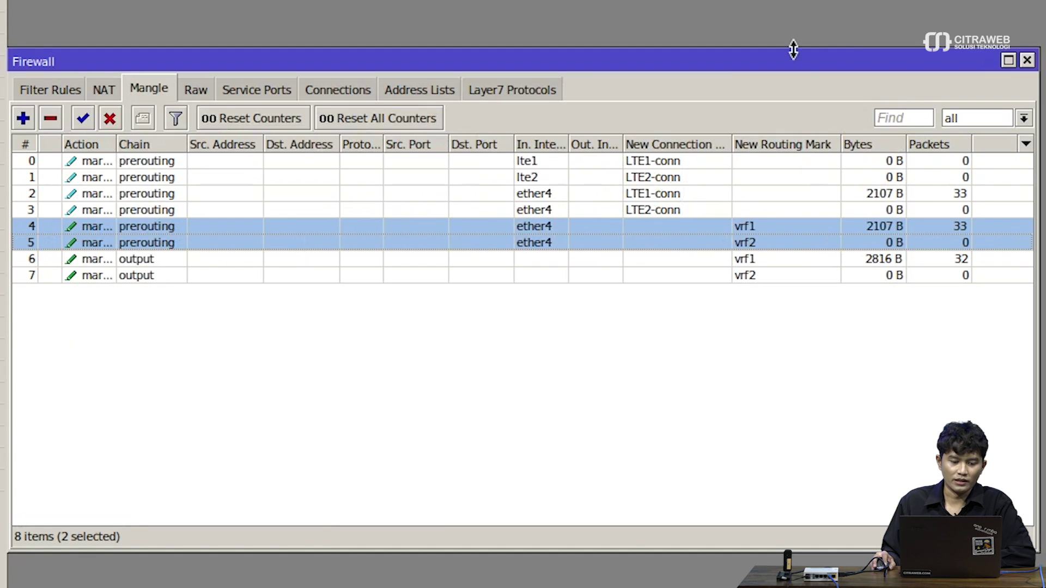
left_click(3, 154)
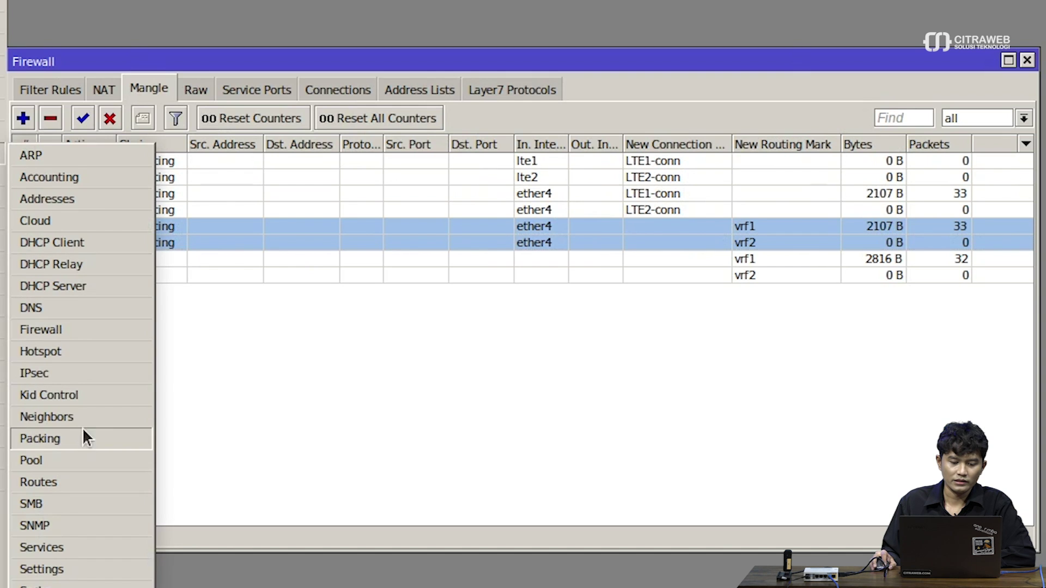
left_click(90, 478)
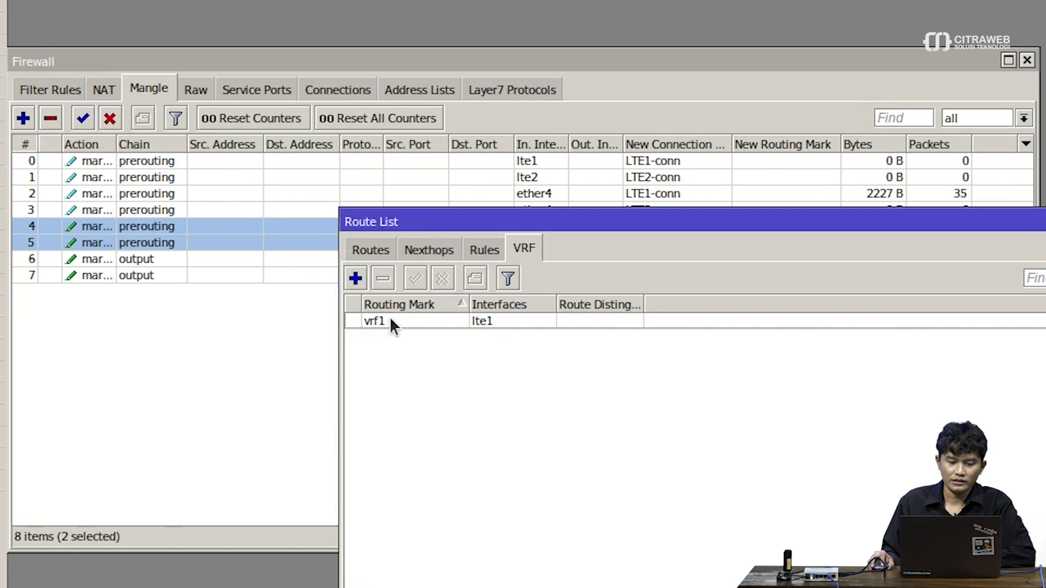
left_click(378, 251)
Bring the route list in front of the mangle rules and place it near the firewall window's upper edge.
left_click_drag(561, 224, 322, 269)
left_click(505, 75)
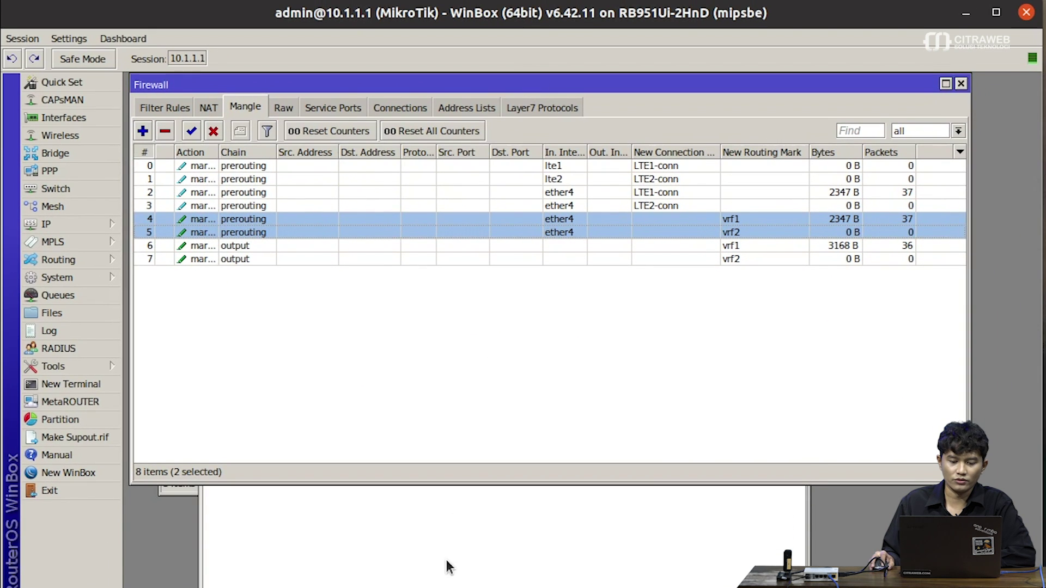
left_click(448, 566)
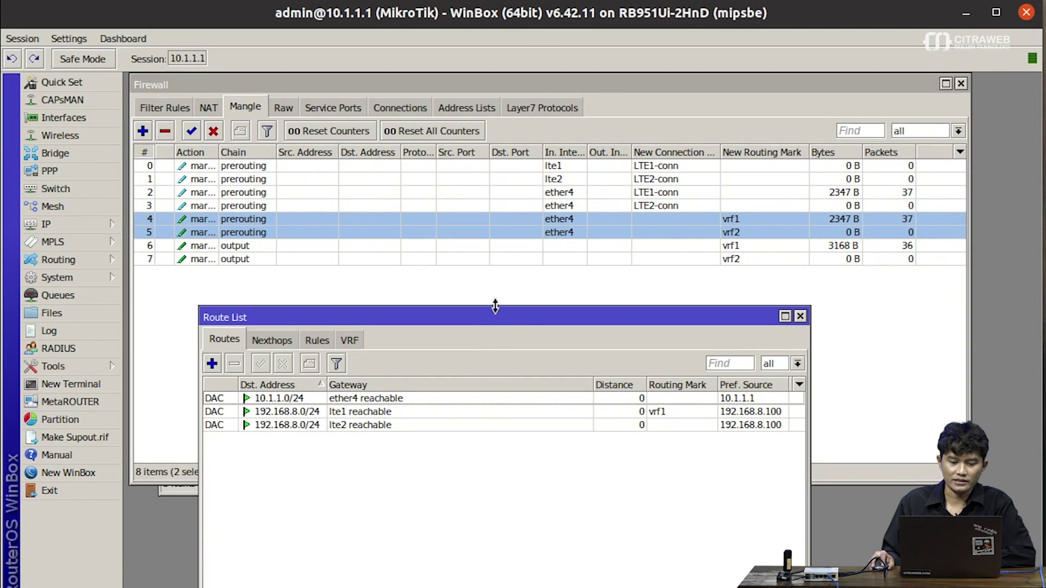
left_click_drag(496, 319, 477, 276)
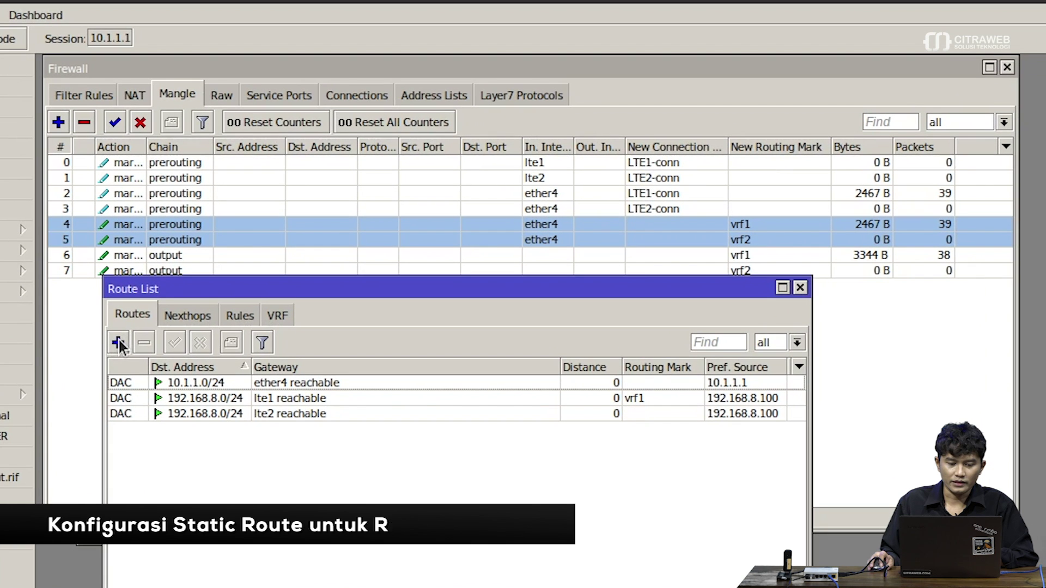
left_click_drag(152, 282, 87, 78)
Start a new static route for destination 0.0.0.0/0, move its form clear of the route entries, and set the gateway to 192.168.8.1.
left_click(54, 137)
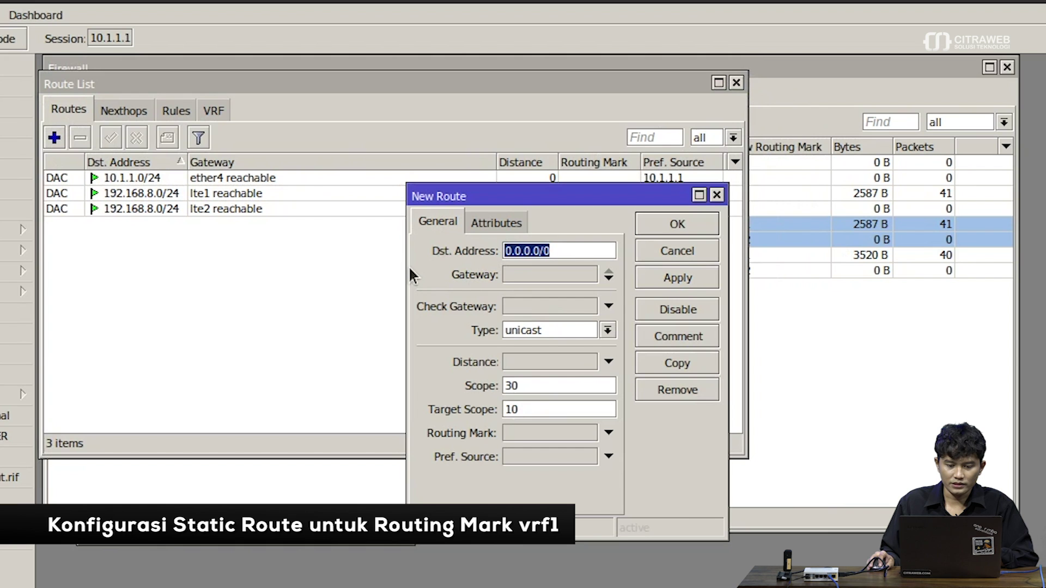
left_click_drag(407, 268, 314, 268)
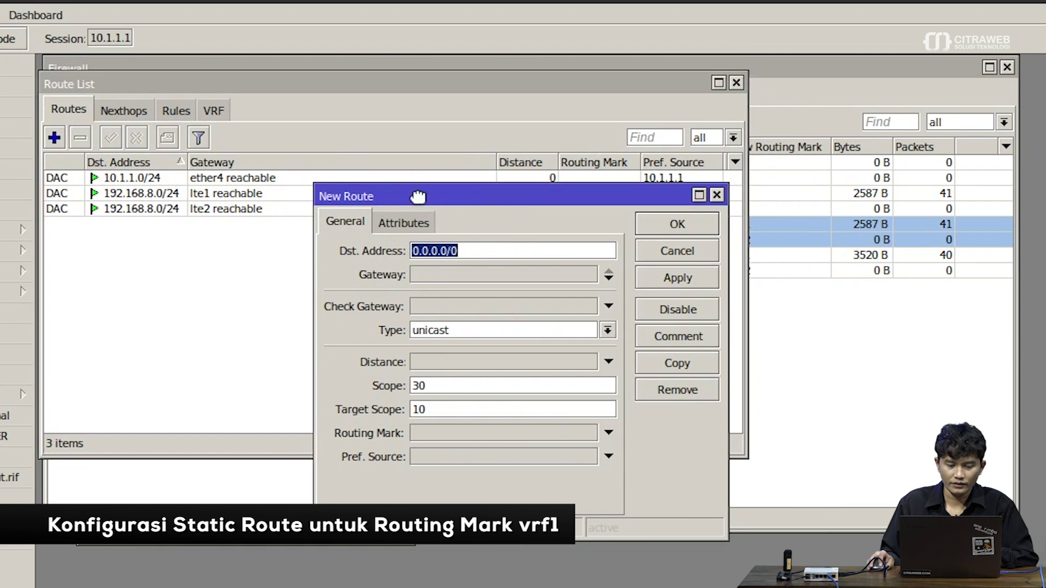
left_click_drag(417, 196, 392, 279)
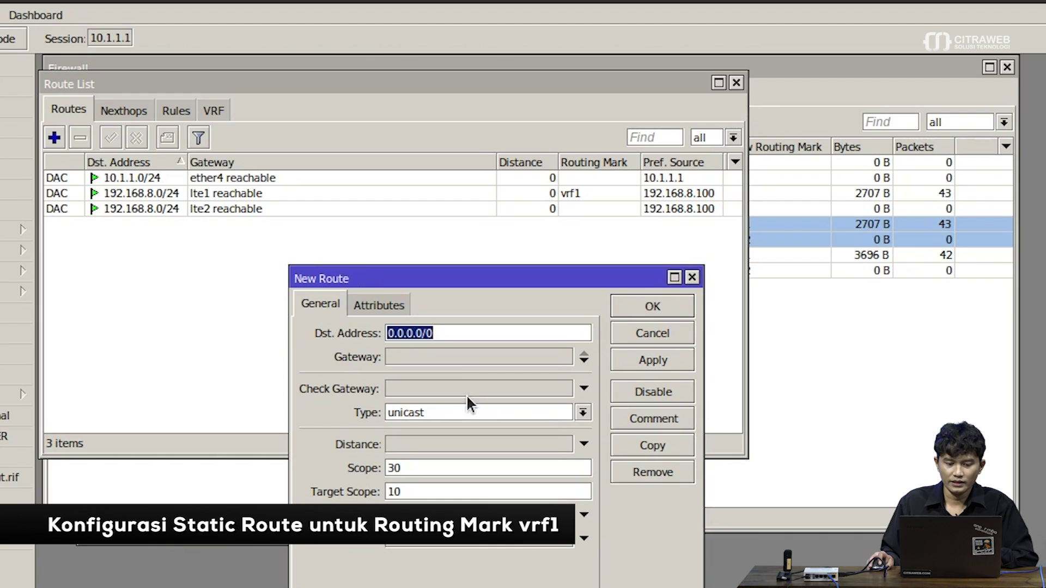
left_click(444, 356)
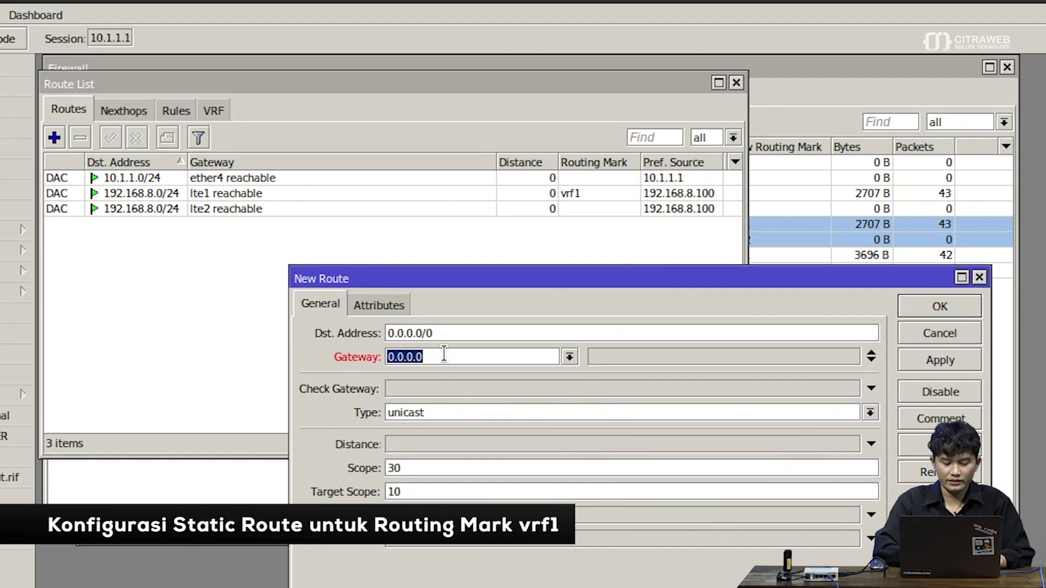
type("192.168")
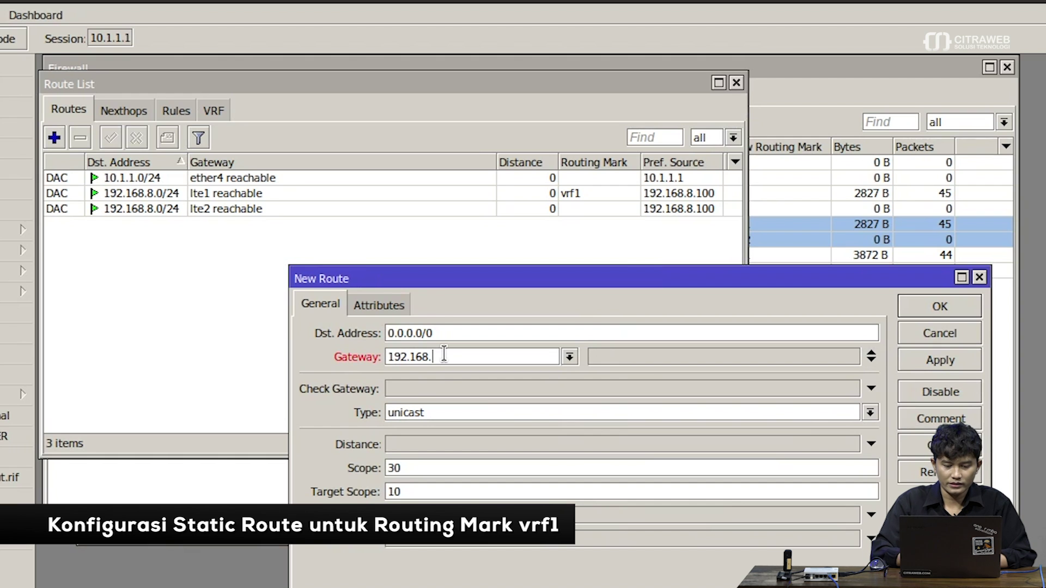
type(".8.1")
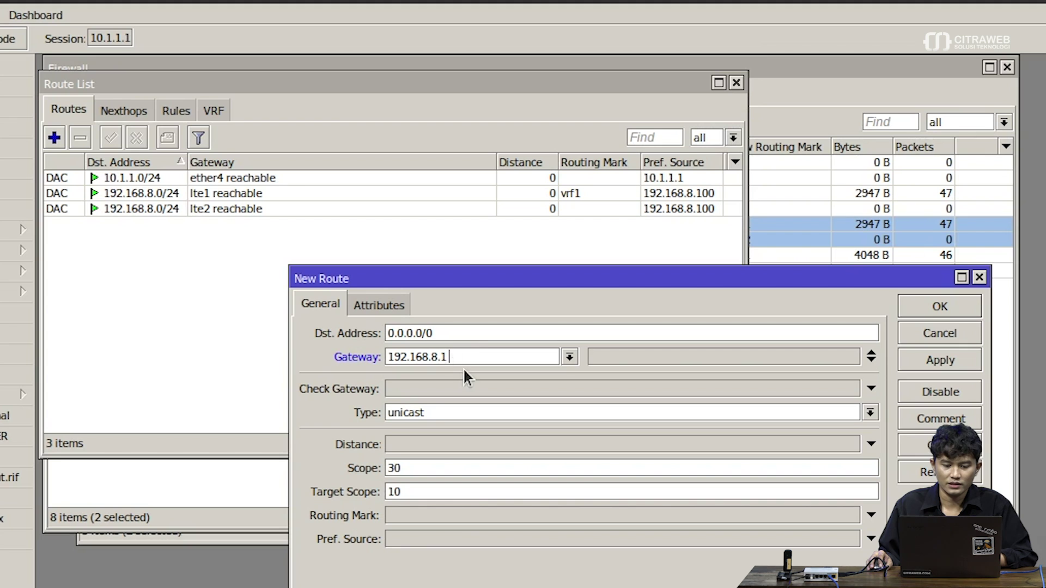
left_click_drag(461, 357, 387, 356)
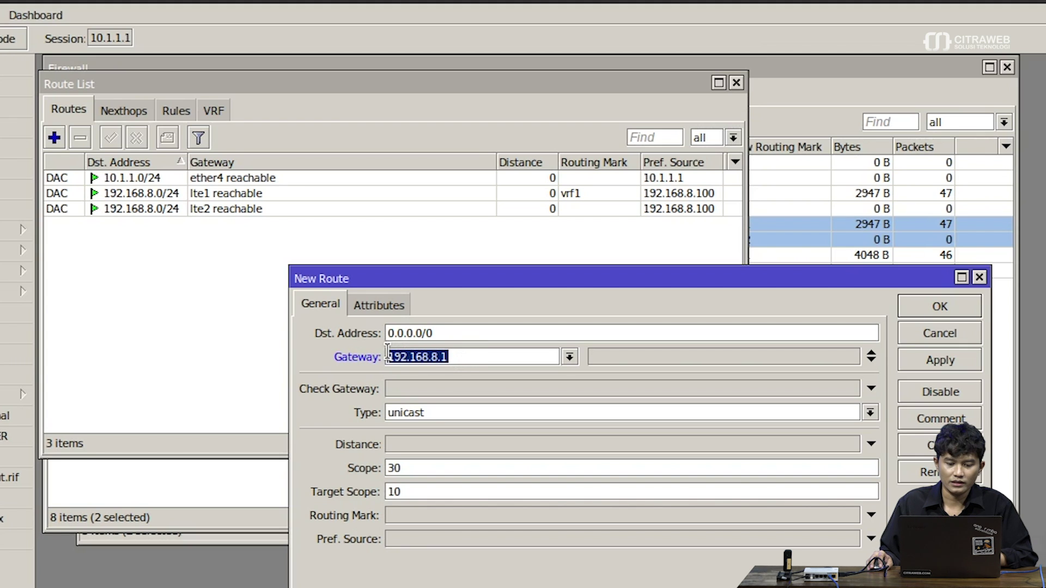
left_click(459, 357)
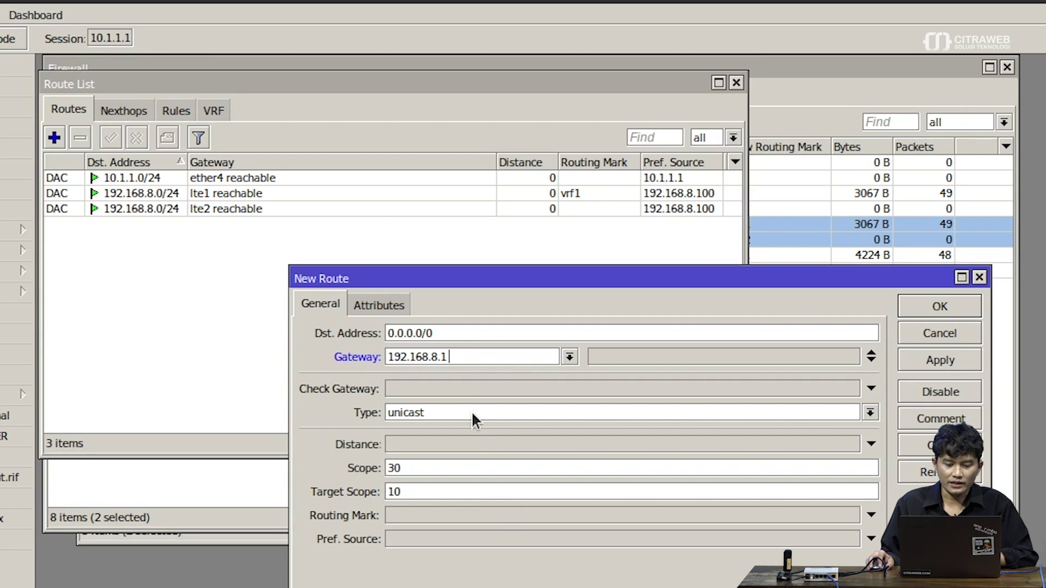
Assign routing mark vrf1 to the new default route, save it, and select its entry.
left_click(501, 514)
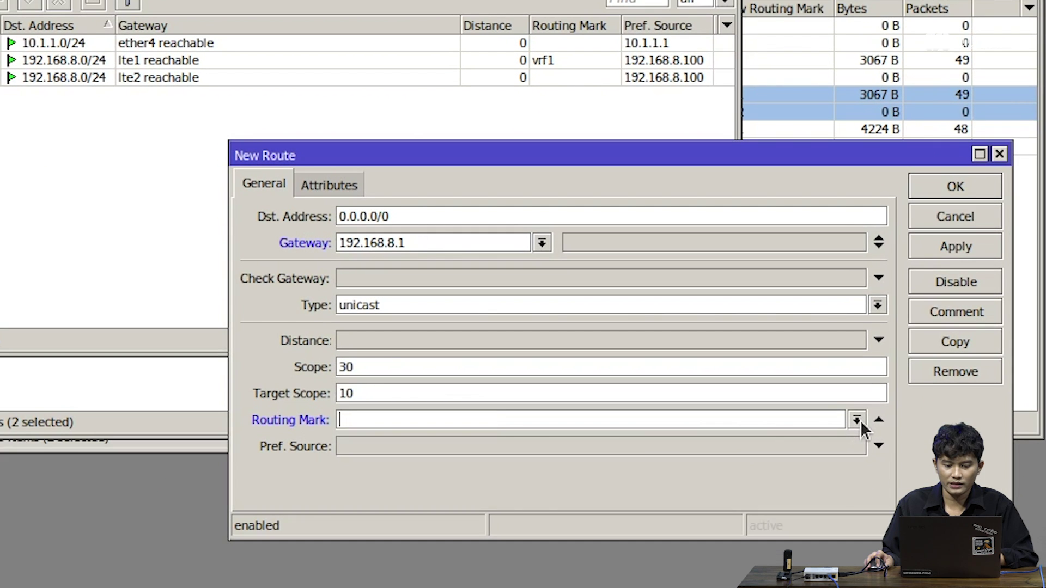
left_click(859, 421)
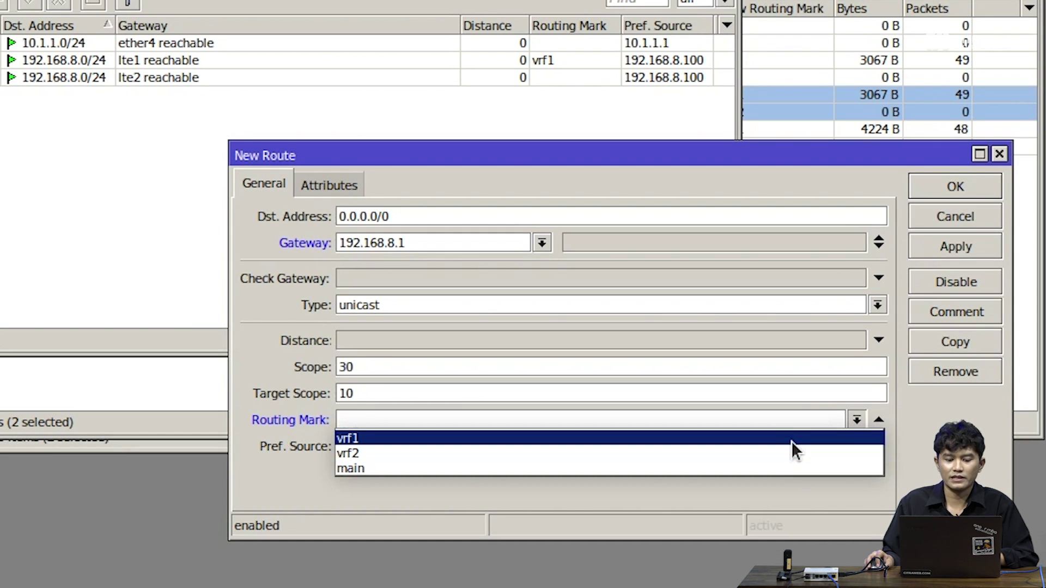
left_click(791, 440)
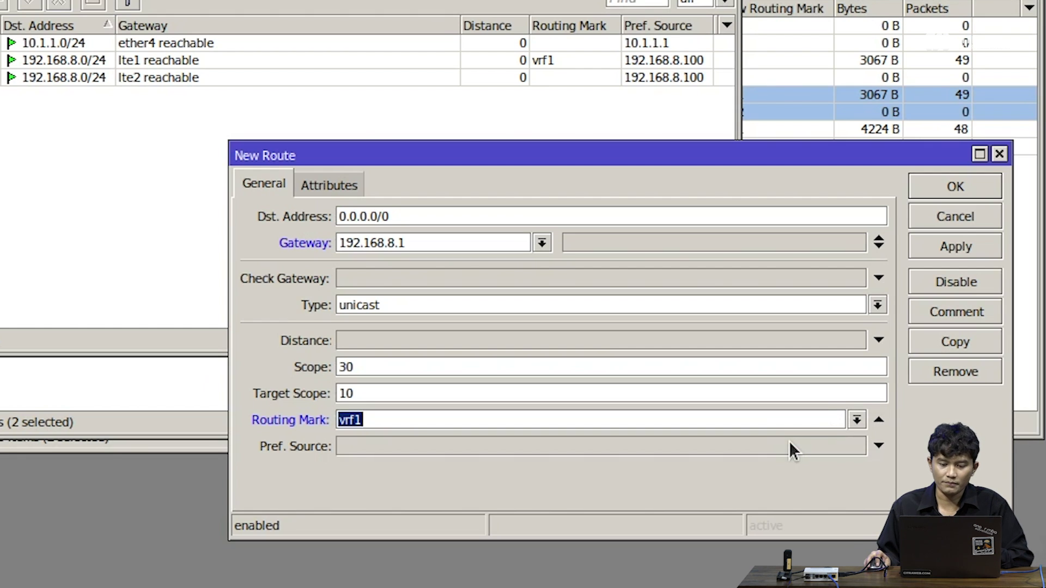
left_click(975, 246)
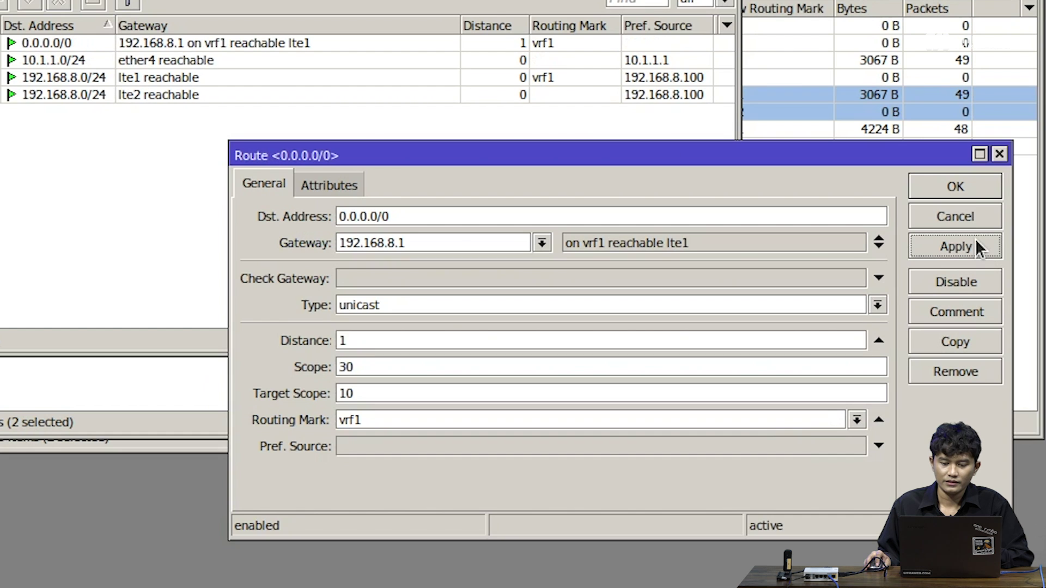
left_click(962, 188)
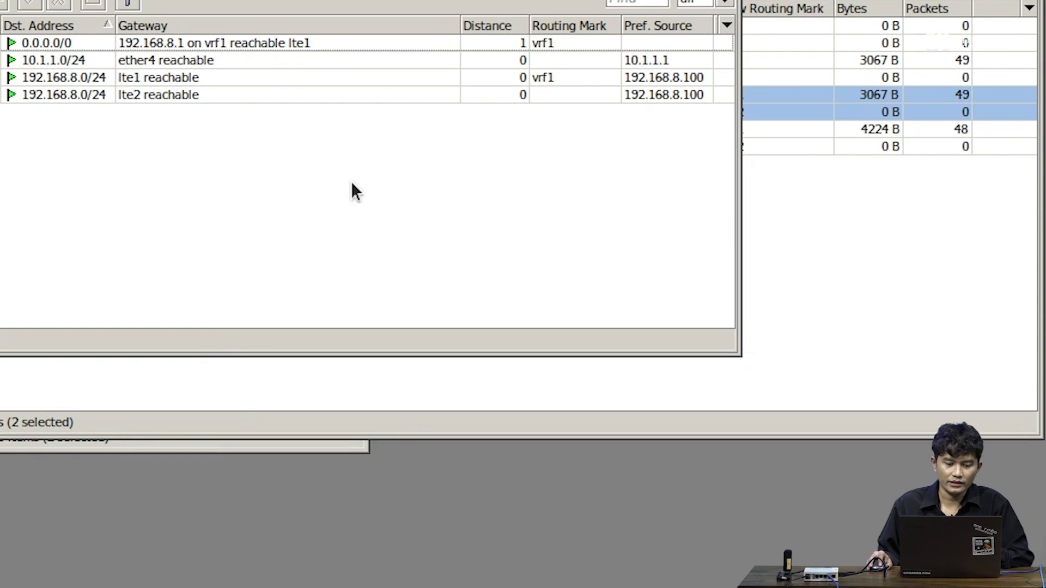
left_click(246, 42)
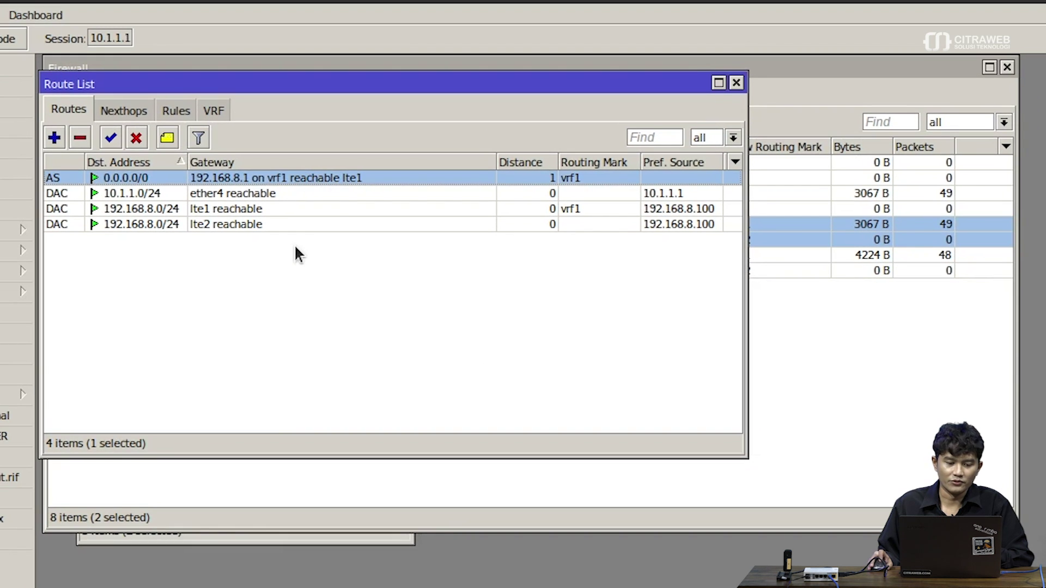
Start a second static route for destination 0.0.0.0/0 with gateway 192.168.8.1.
left_click(48, 143)
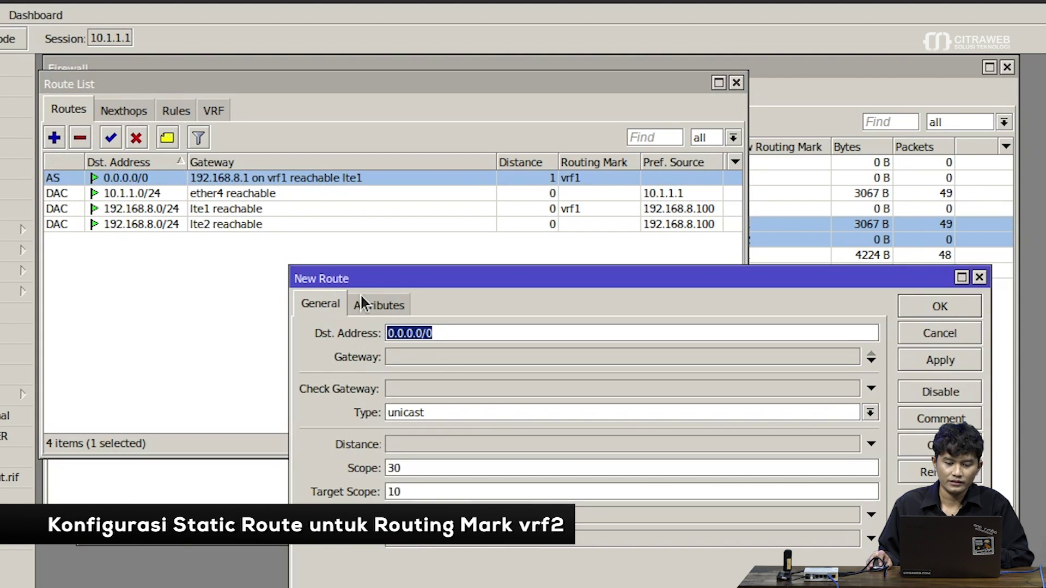
left_click(430, 357)
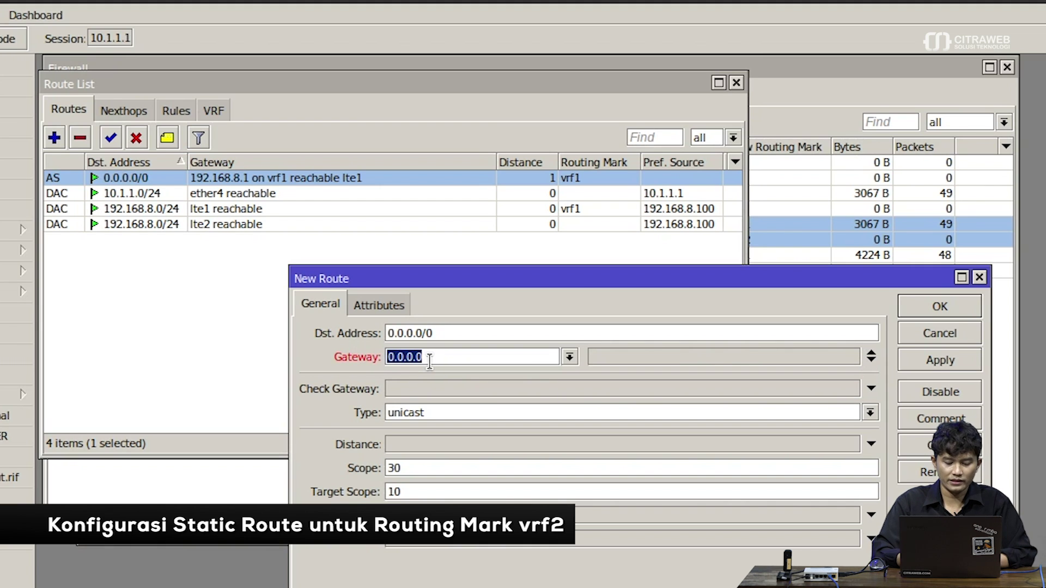
type("192.")
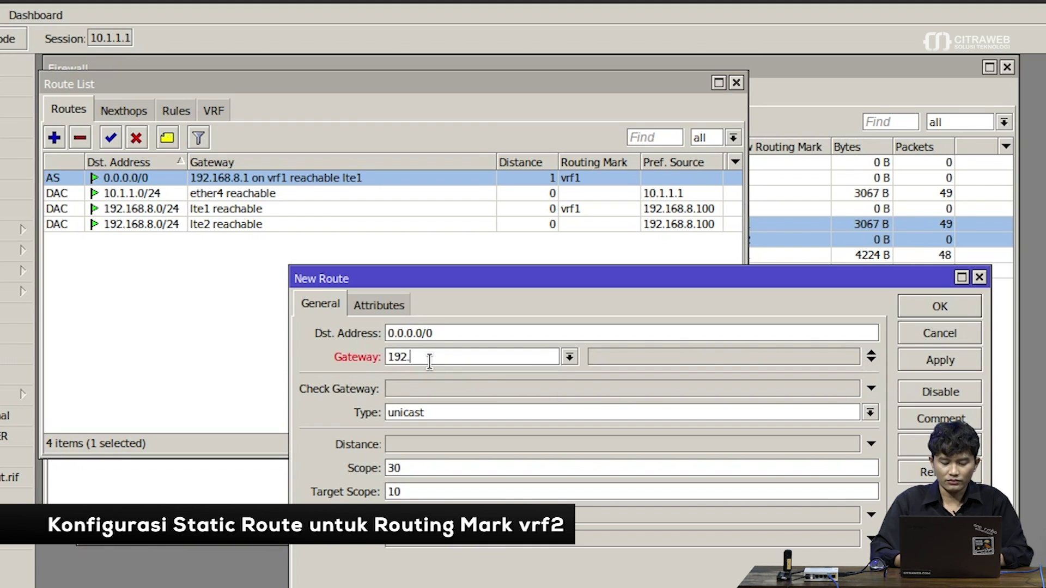
type("168")
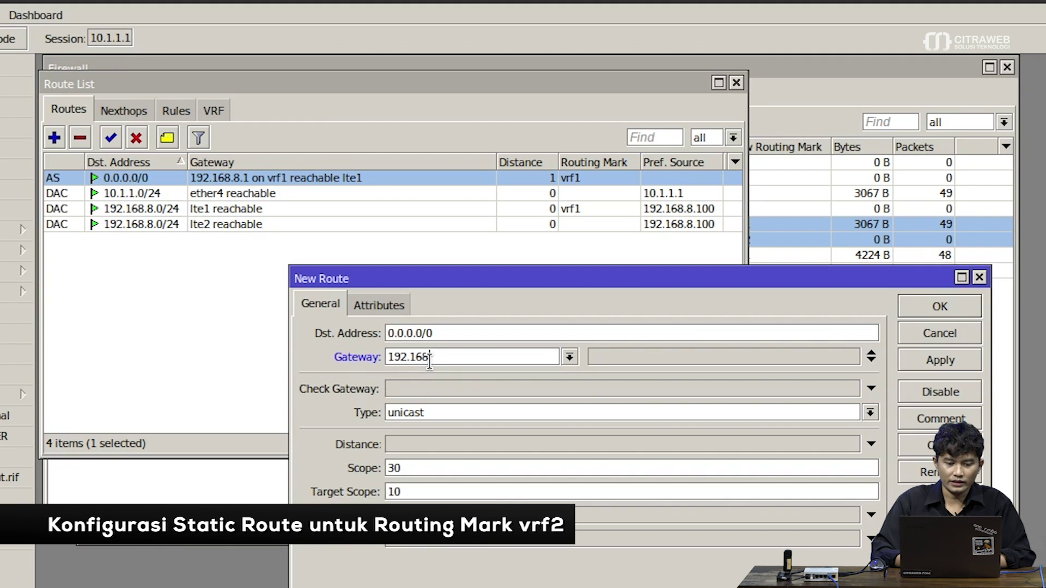
type(".8.")
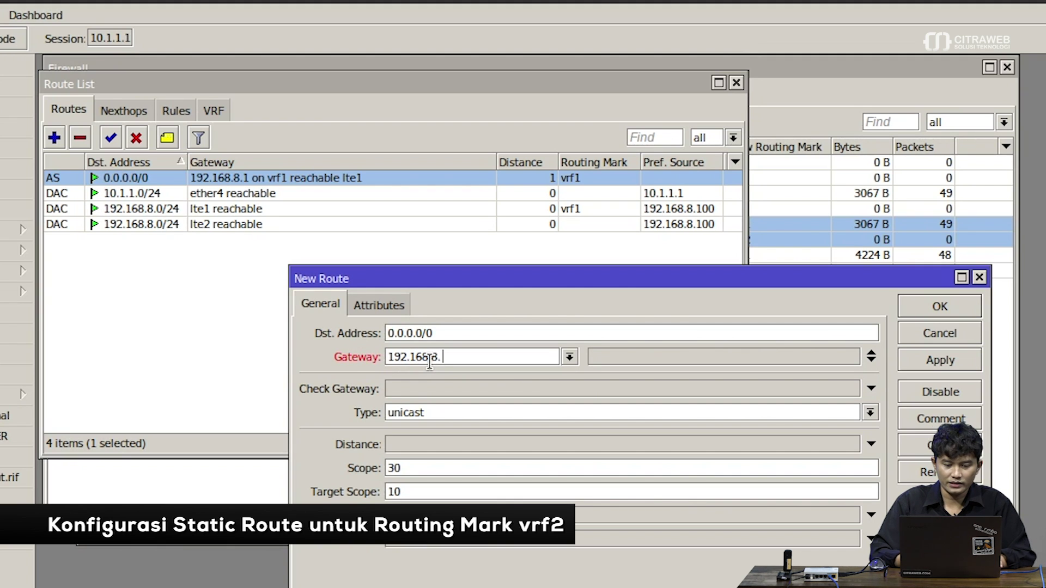
type("1")
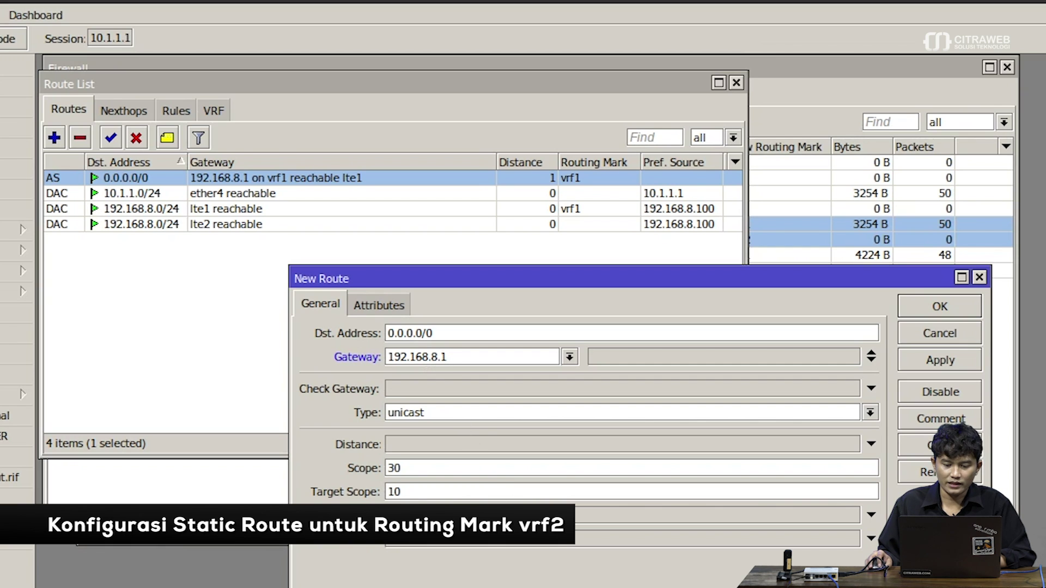
Assign routing mark vrf2 to the second default route and save it.
left_click(872, 515)
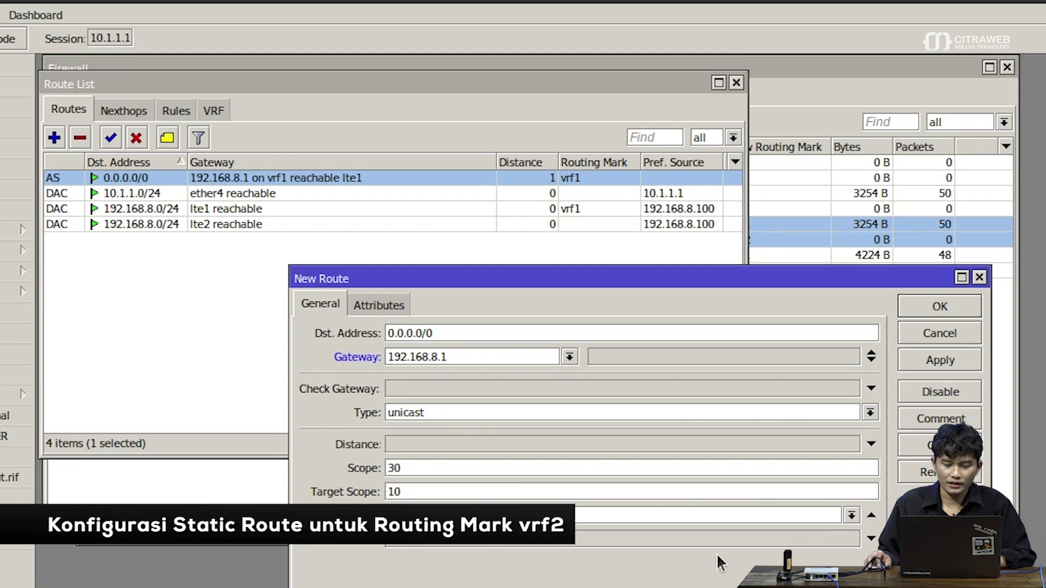
left_click(845, 517)
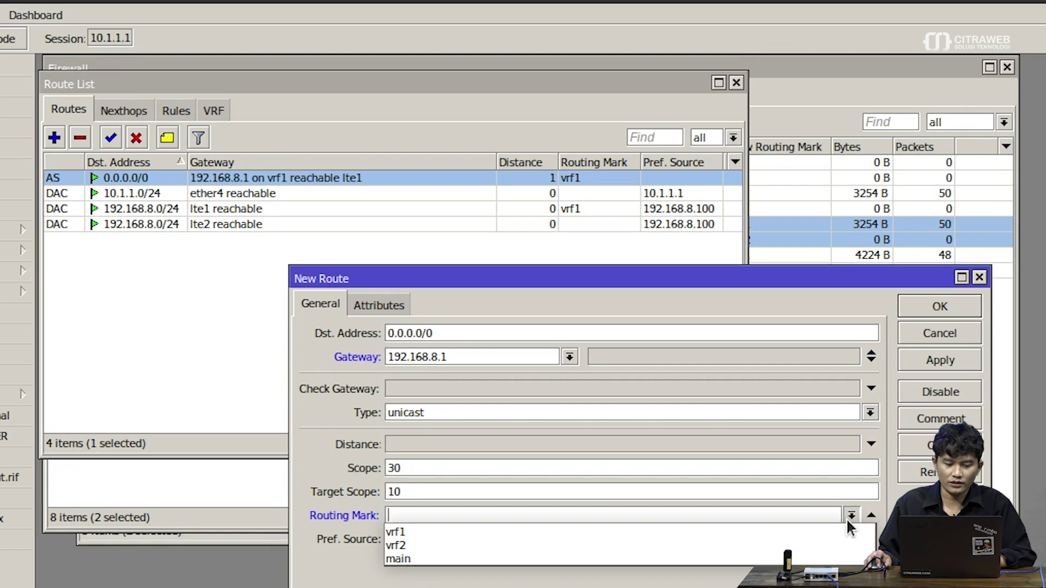
left_click(834, 544)
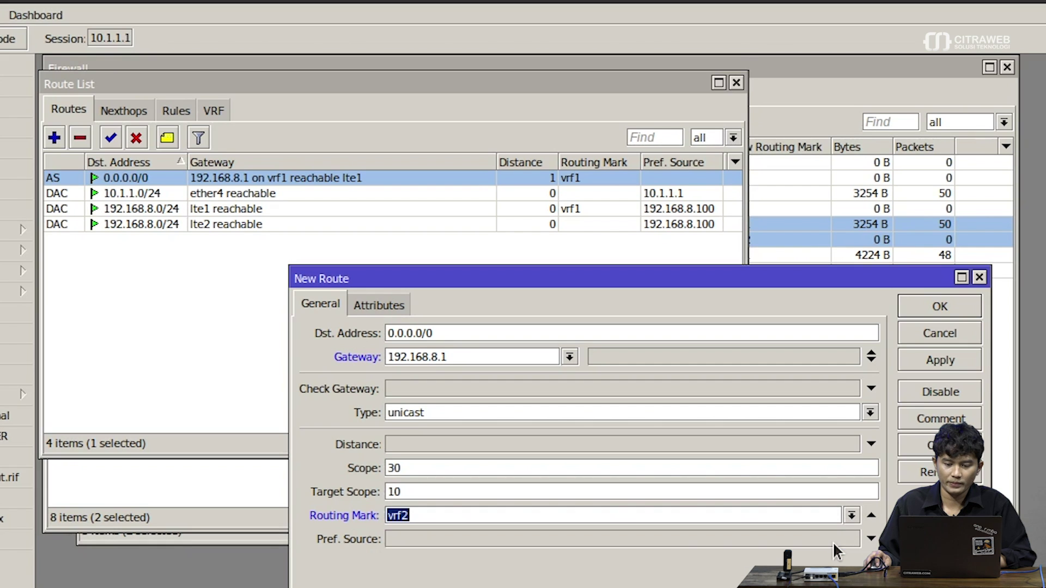
left_click(928, 361)
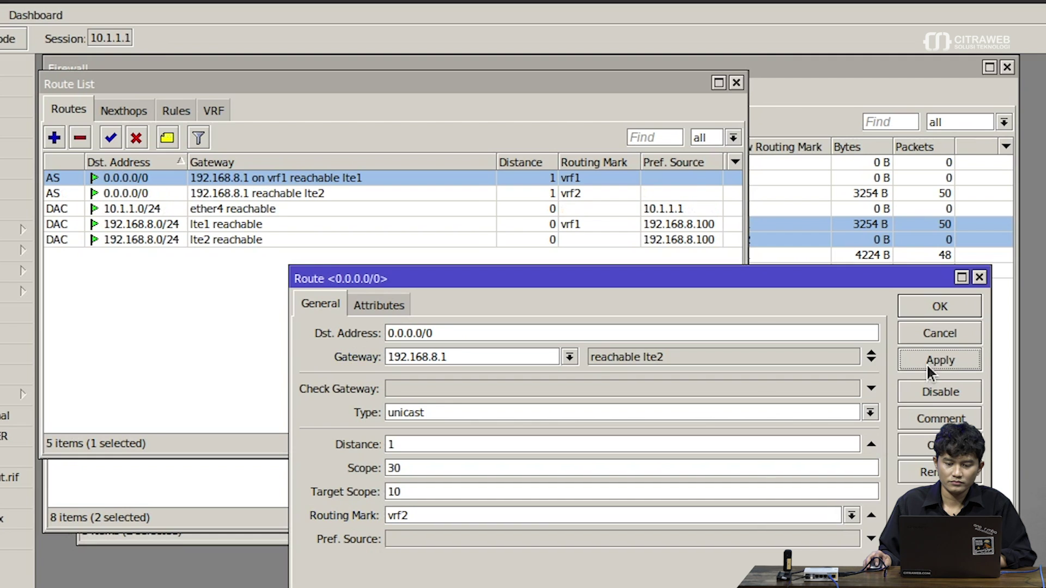
left_click(920, 309)
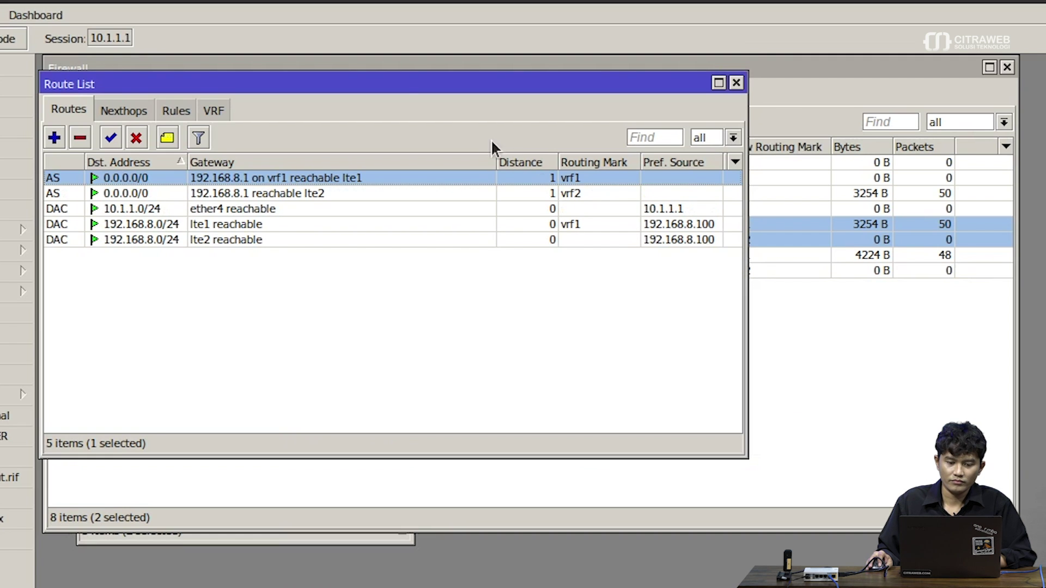
Select both 0.0.0.0/0 routes, compare their routing marks with the VRF entry for lte1, and return to the routes.
left_click_drag(390, 85, 568, 76)
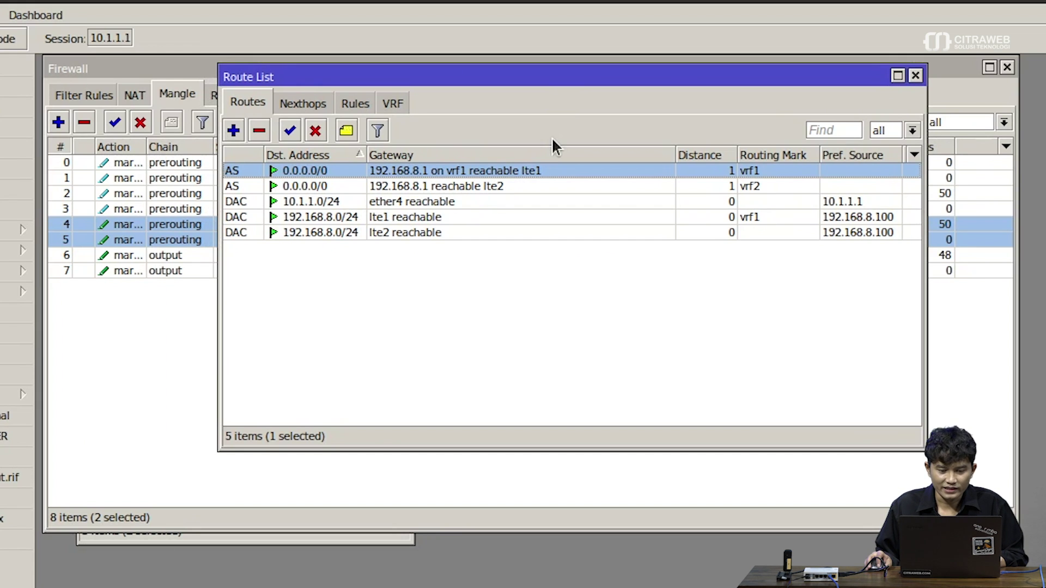
left_click(569, 185, "ctrl")
left_click_drag(524, 70, 469, 83)
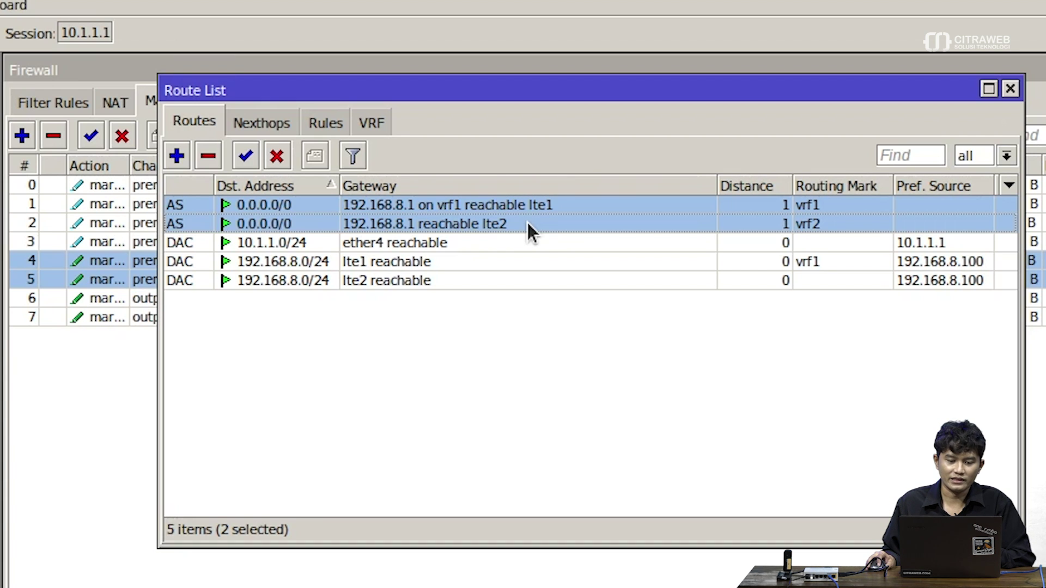
left_click(372, 131)
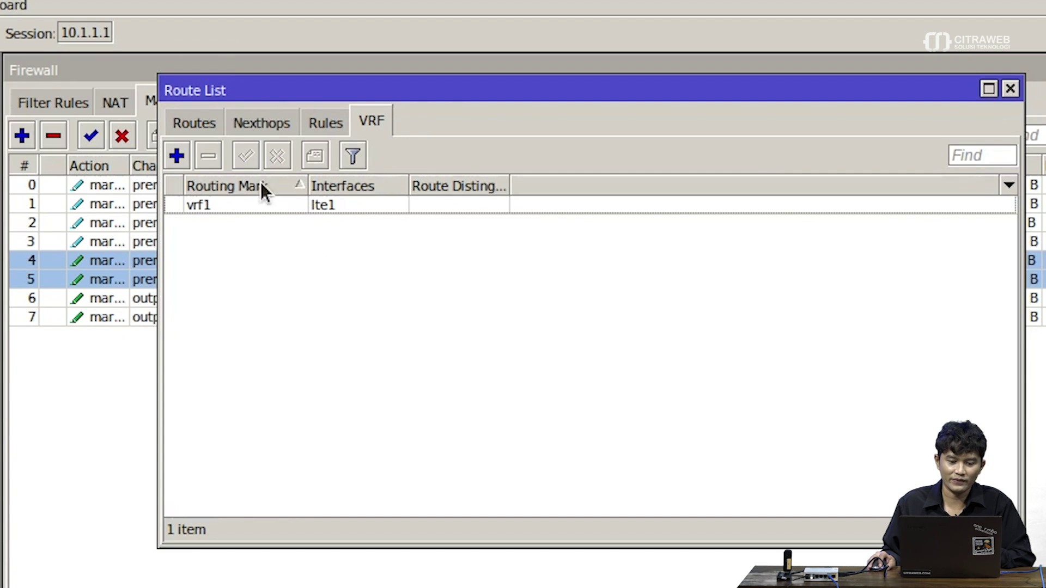
left_click(206, 131)
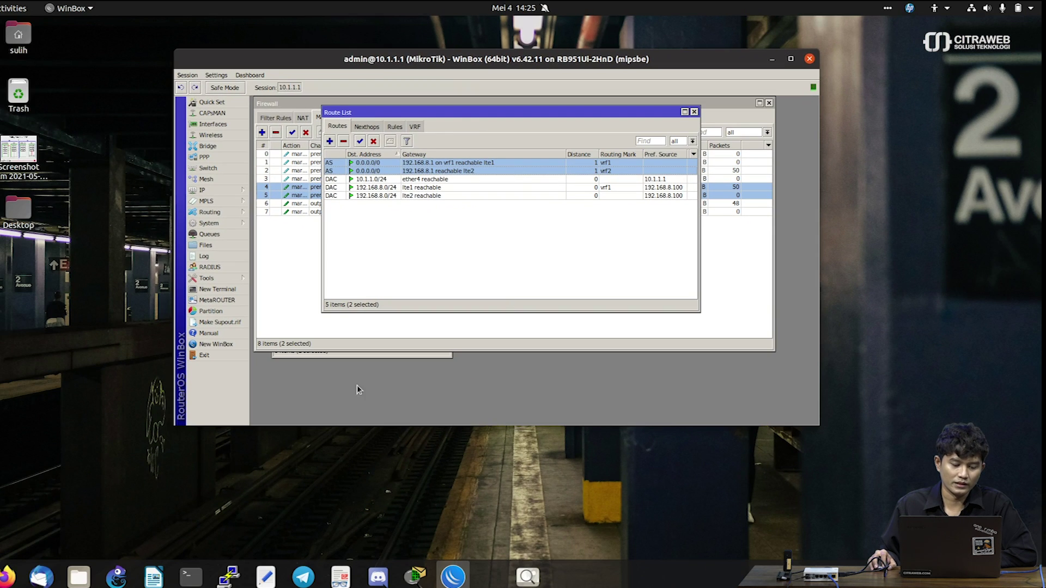
Switch to the Linux terminal, start a ping to 8.8.8.8, and minimize the terminal while it runs.
left_click(182, 577)
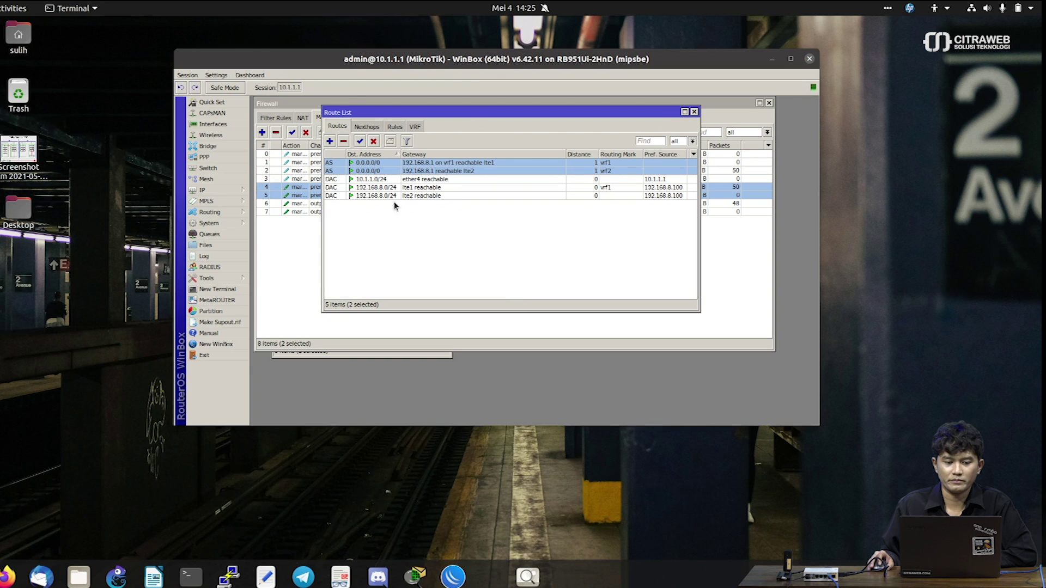
left_click_drag(198, 40, 341, 266)
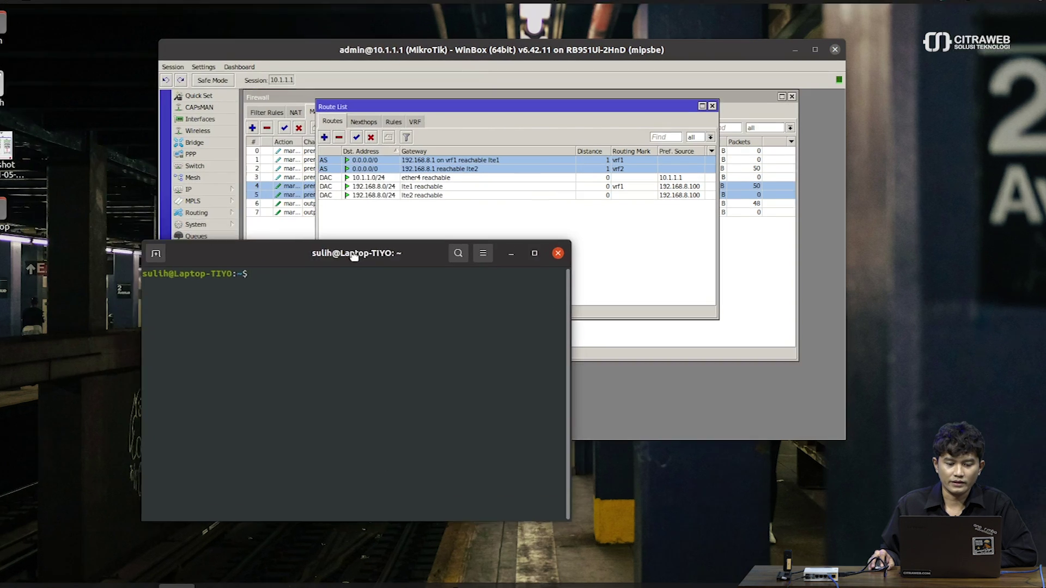
left_click_drag(556, 530, 722, 530)
left_click_drag(345, 289, 359, 299)
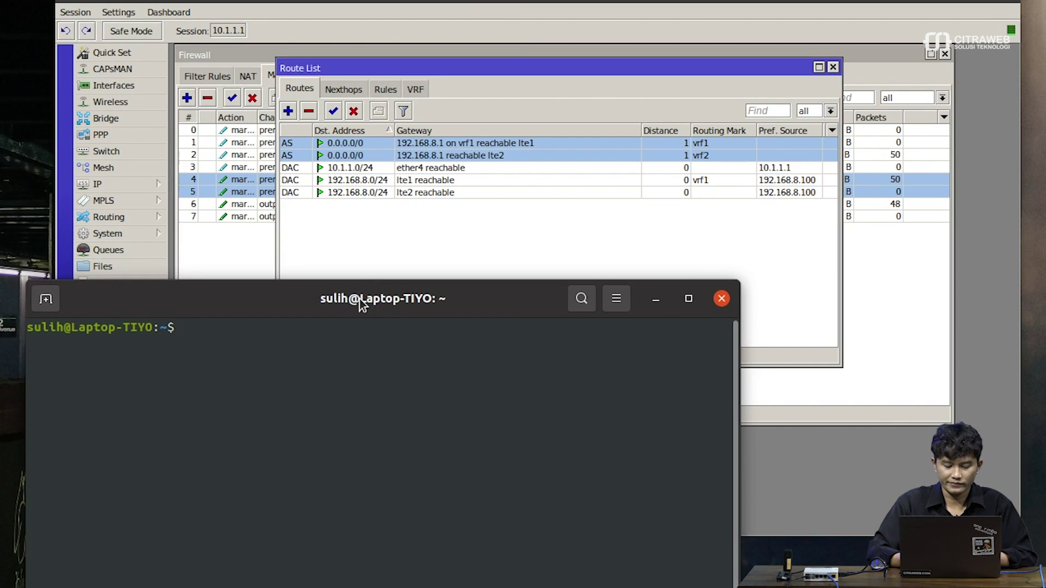
type("ping ")
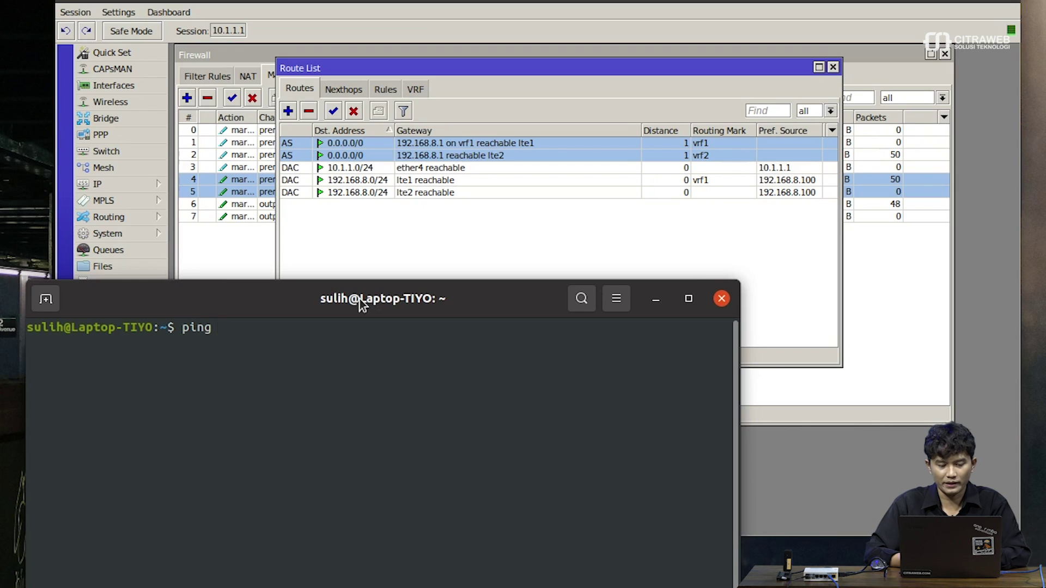
type("8.8.8.8")
key("Return")
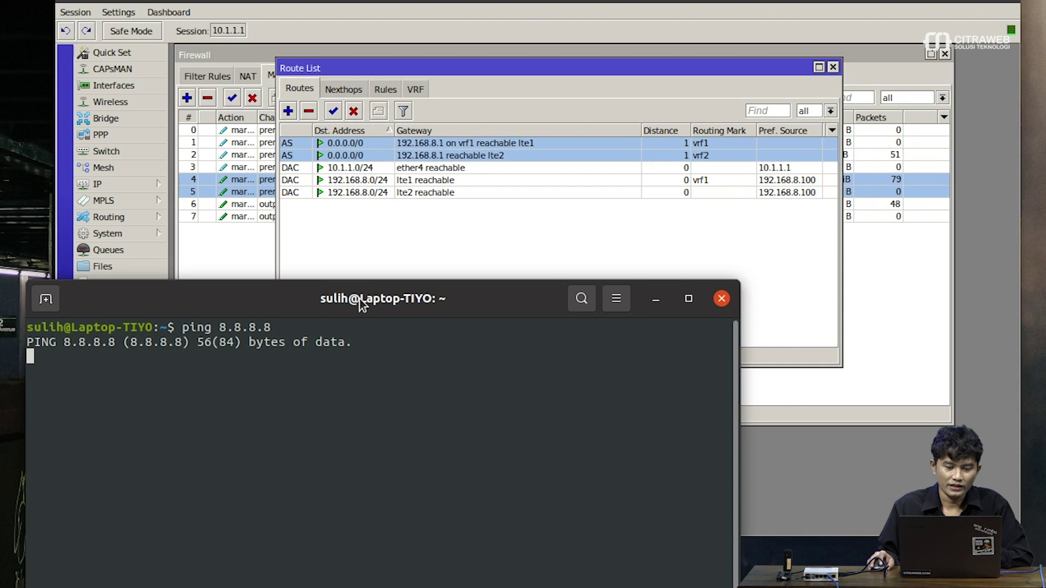
left_click(655, 299)
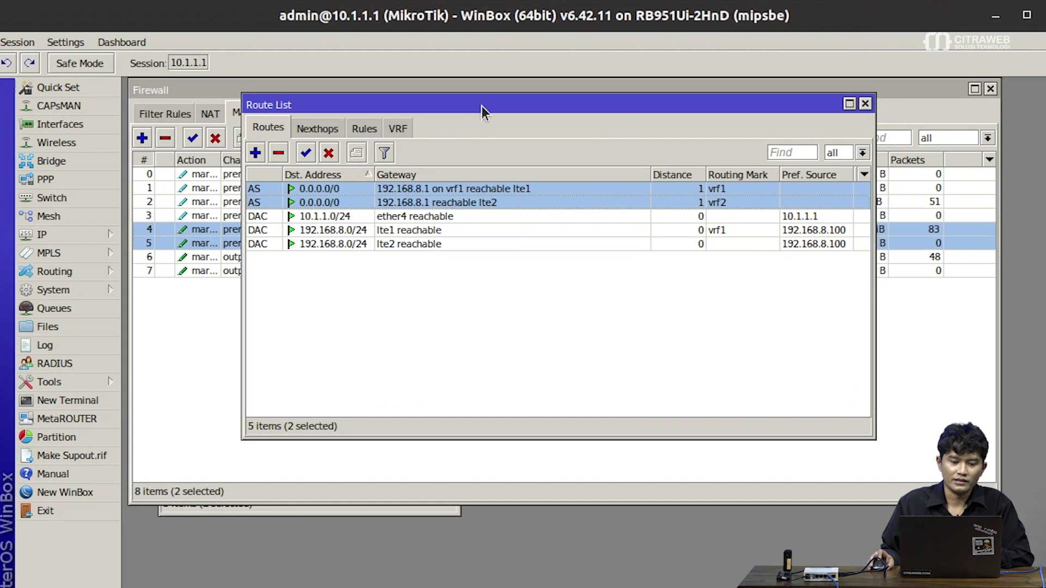
Start a new static route for destination 10.1.1.0/24 with gateway ether4.
left_click_drag(487, 66, 494, 78)
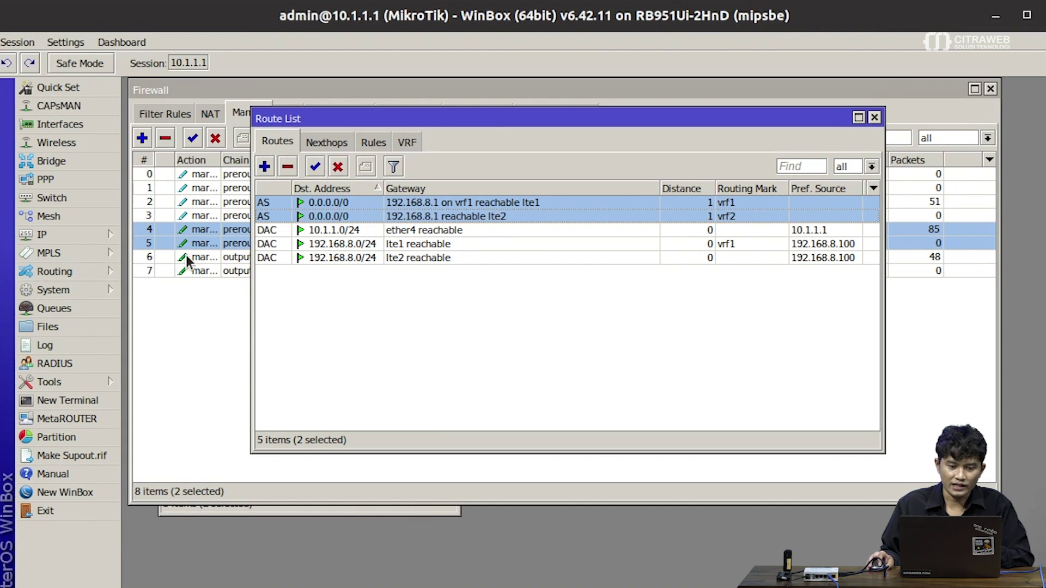
left_click(264, 166)
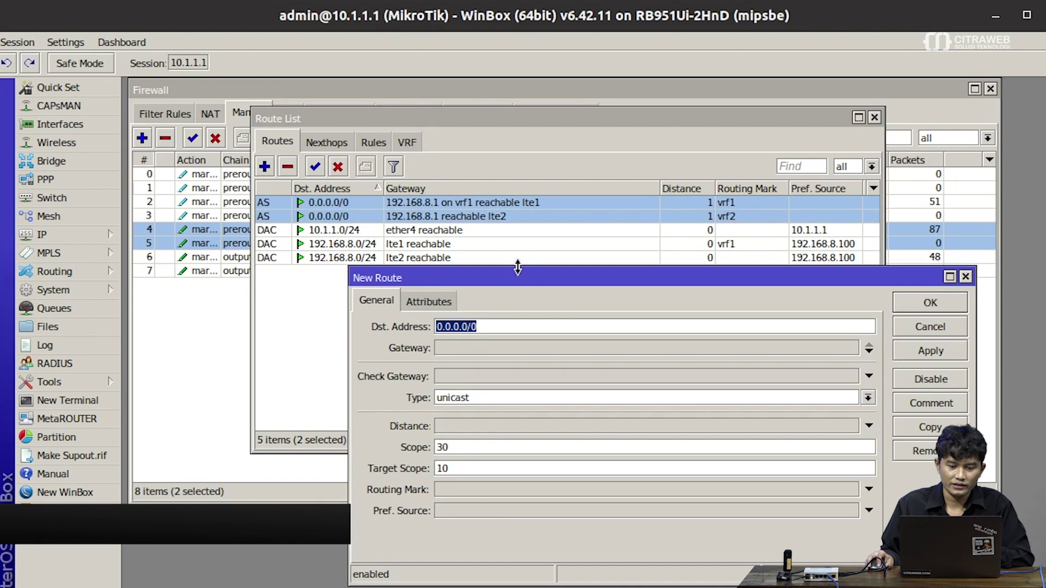
left_click_drag(514, 270, 416, 291)
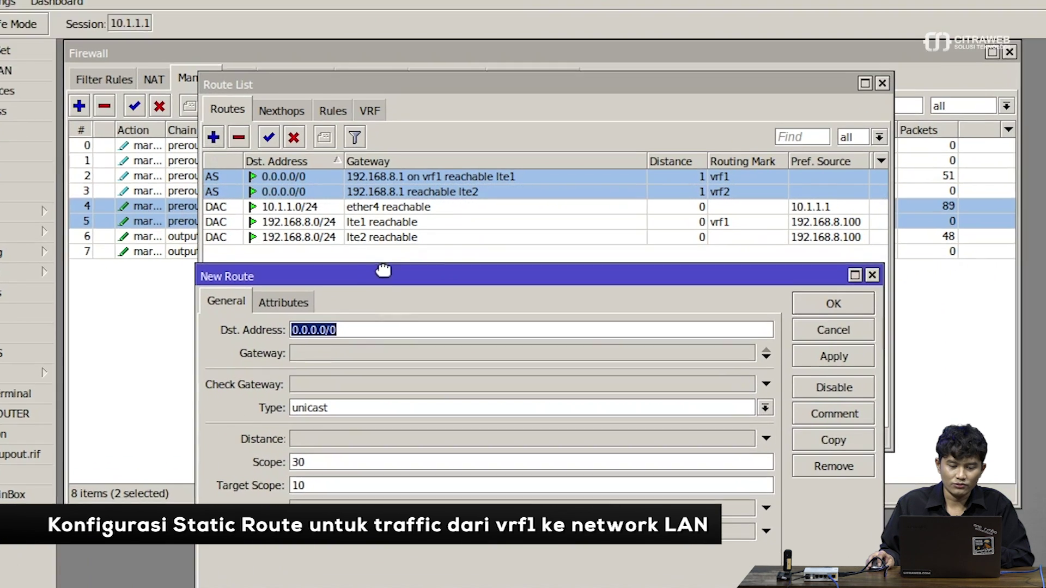
left_click(302, 303)
double_click(300, 302)
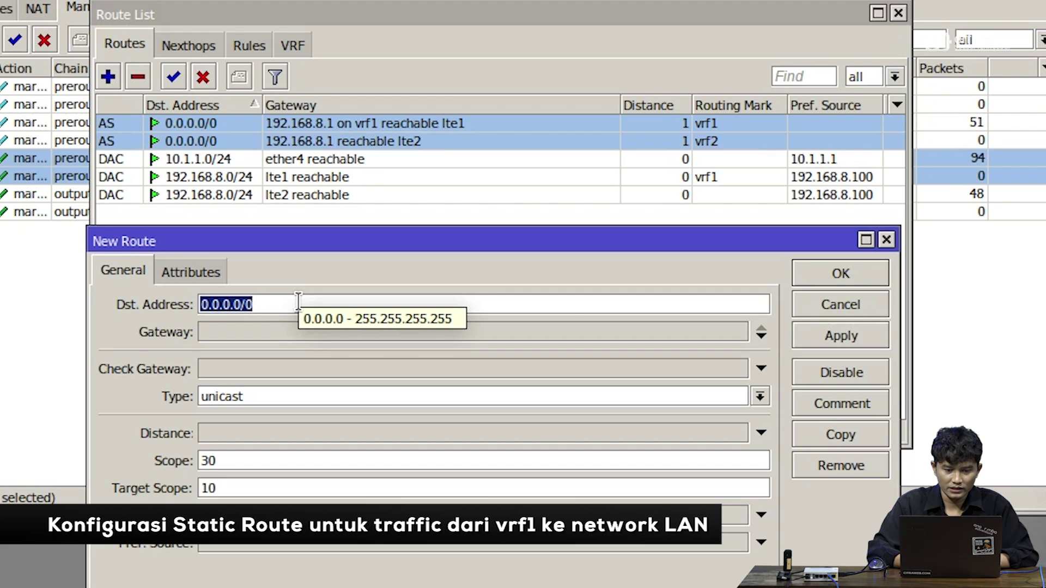
type("10")
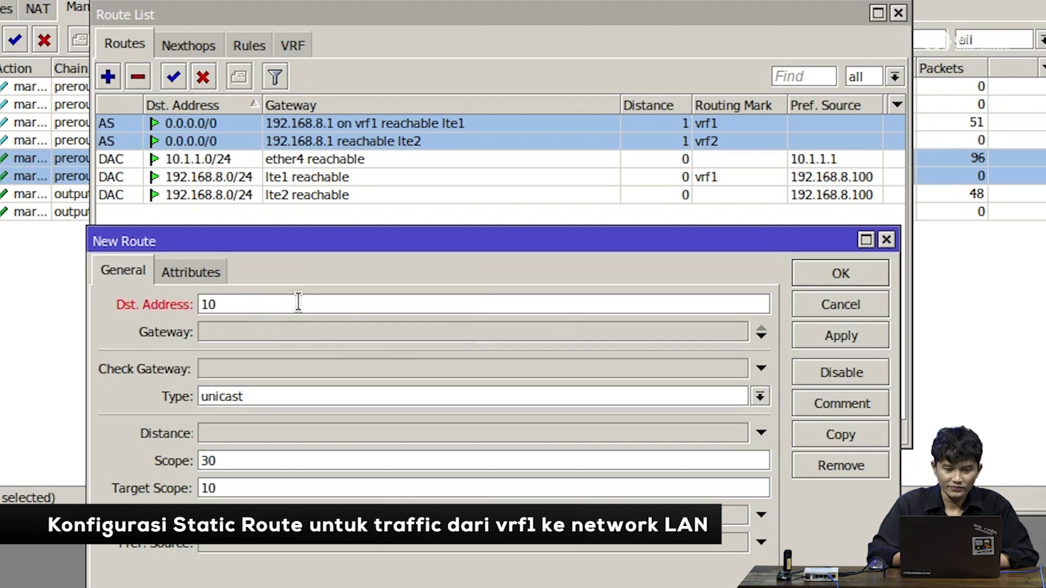
type(".1")
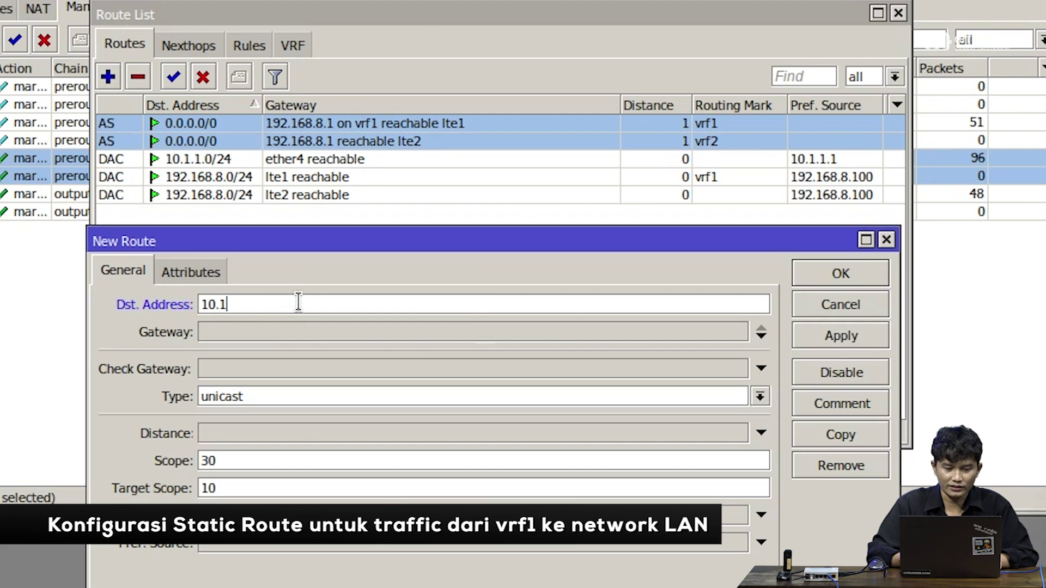
type(".1.0/24")
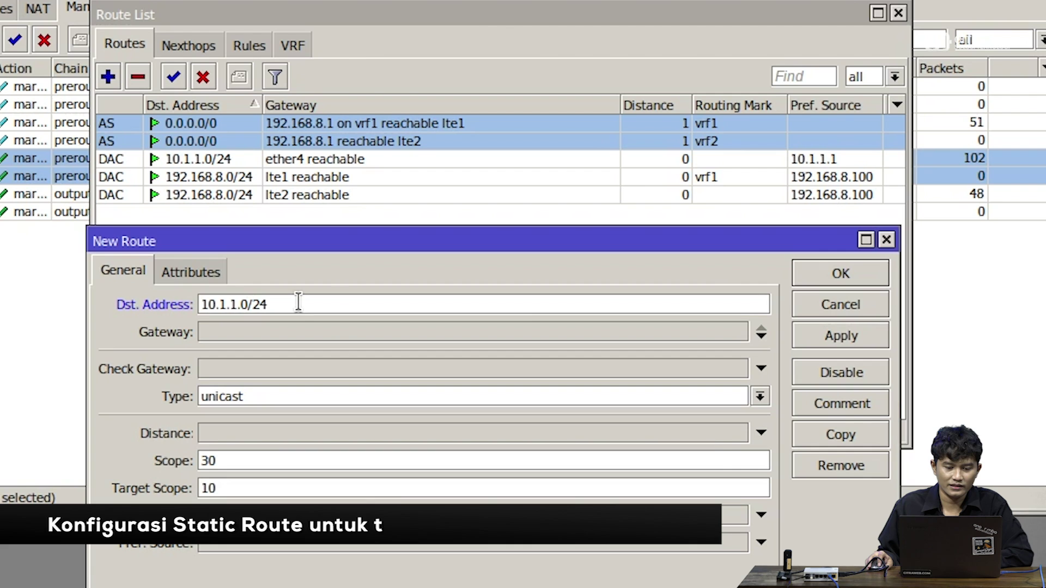
left_click(280, 334)
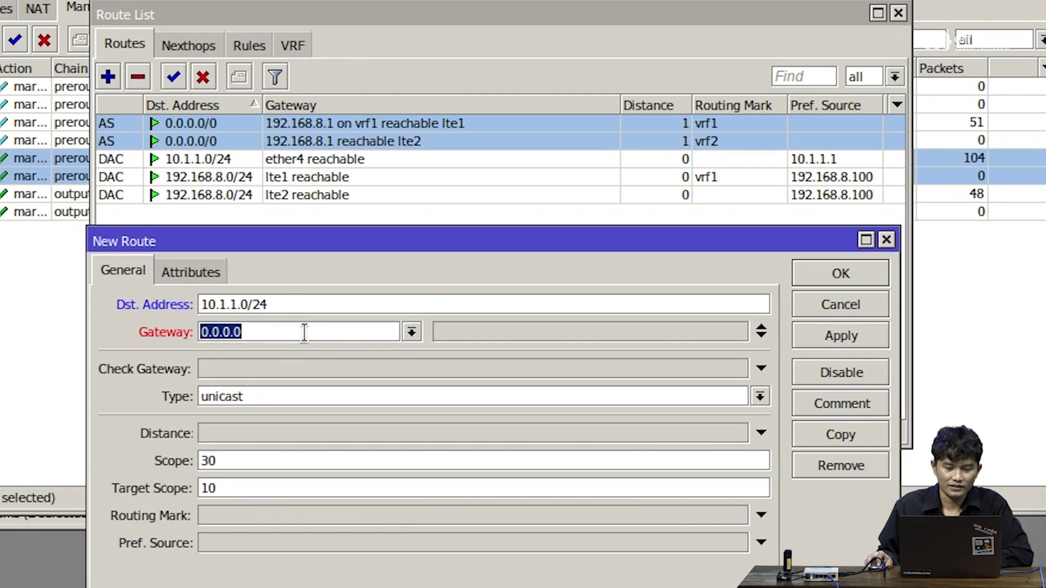
left_click(410, 332)
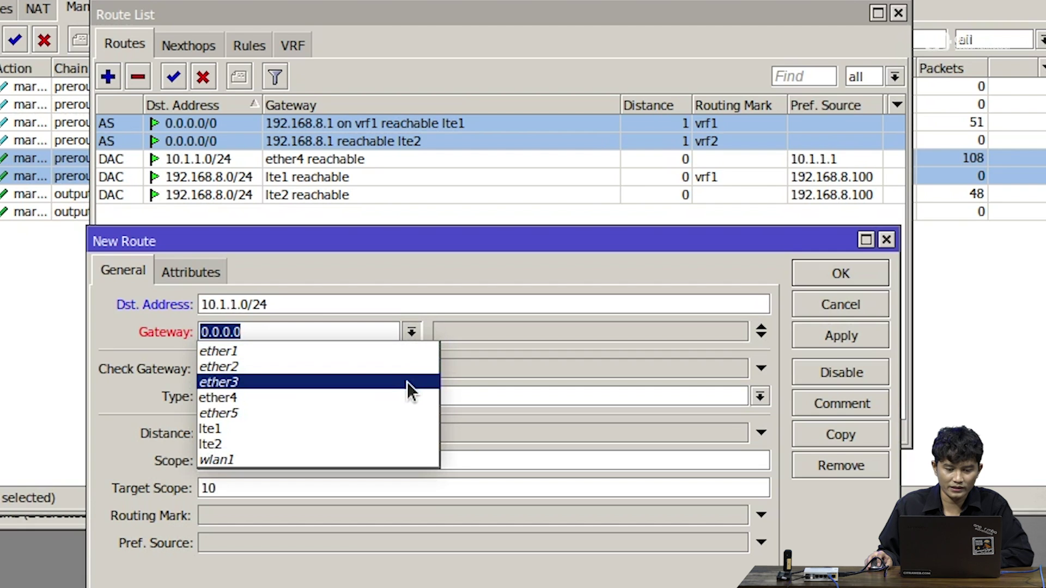
left_click(412, 397)
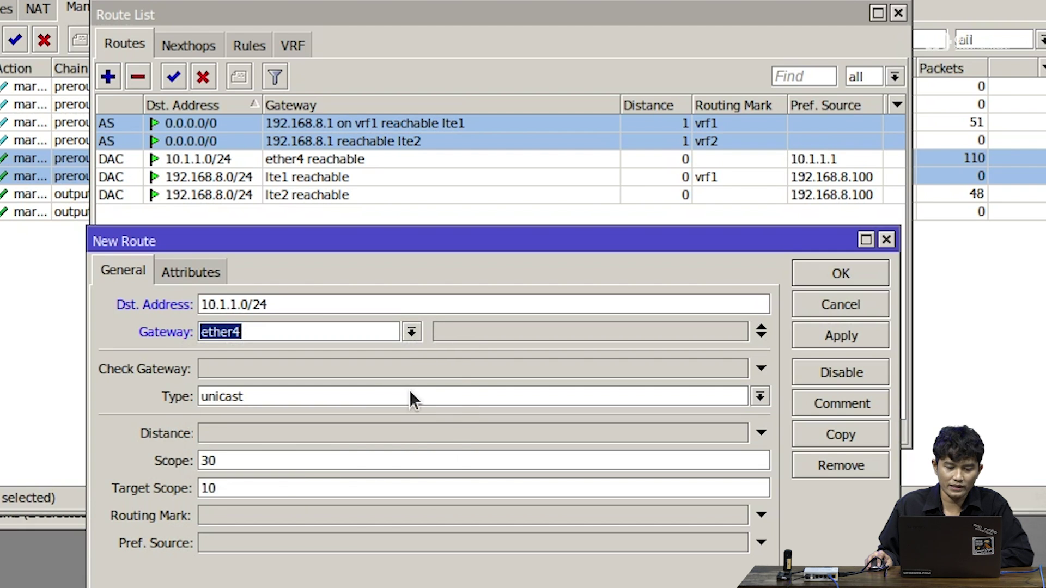
Assign routing mark vrf1 to the new 10.1.1.0/24 route and save it.
left_click(423, 514)
left_click(737, 515)
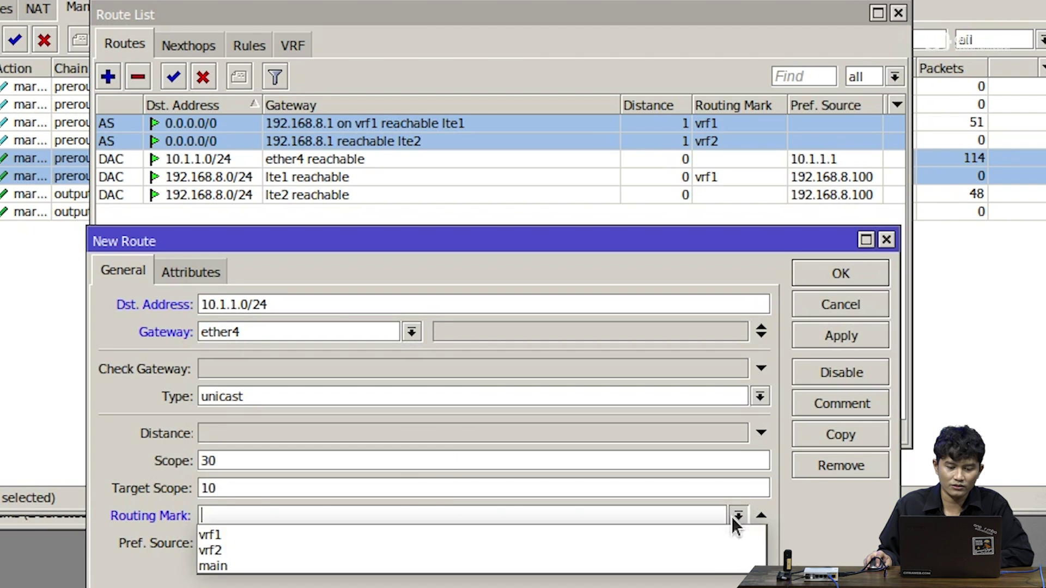
left_click(701, 537)
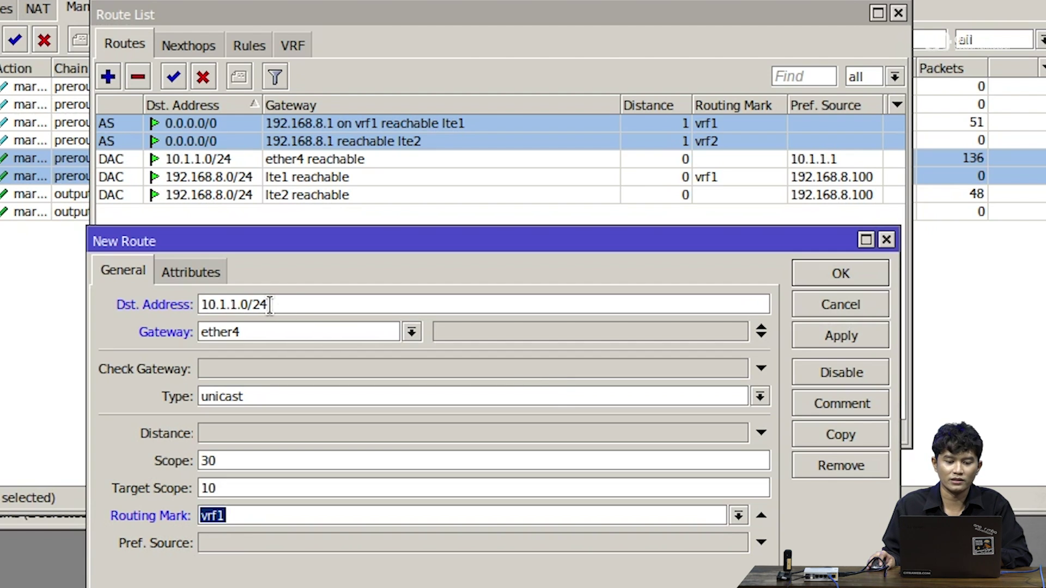
mouse_move(270, 305)
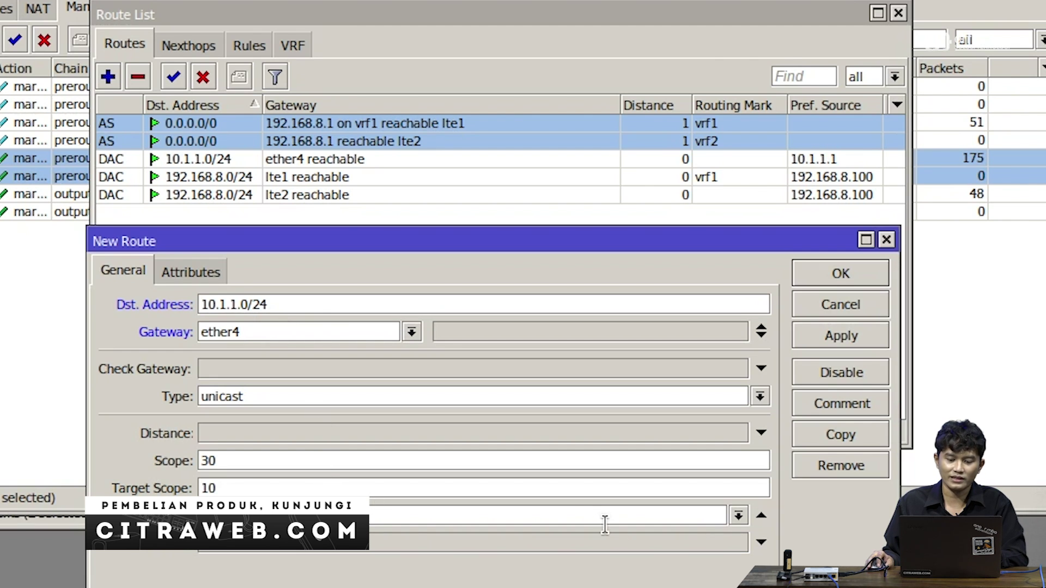
left_click(738, 515)
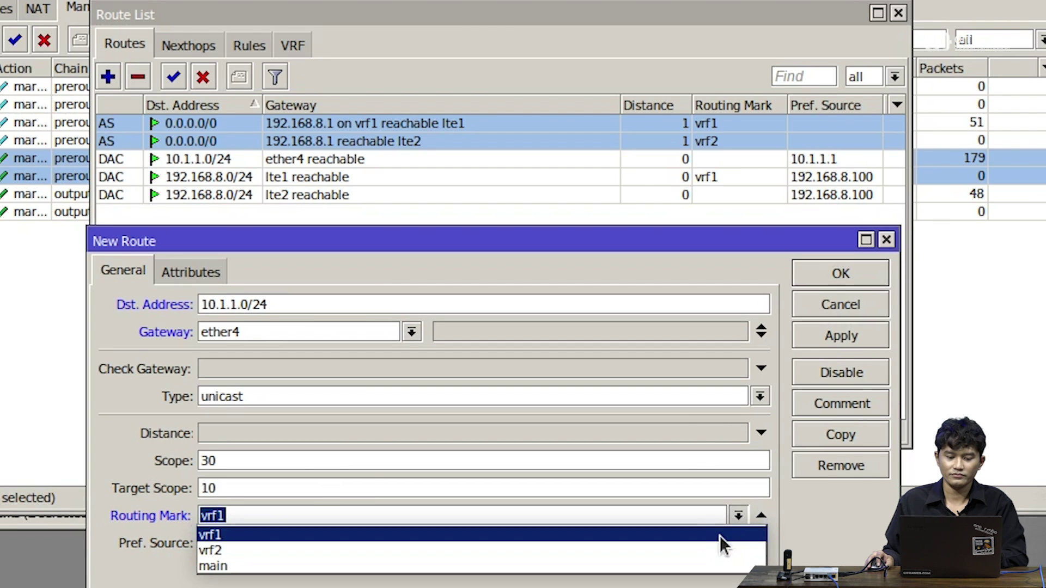
left_click(719, 536)
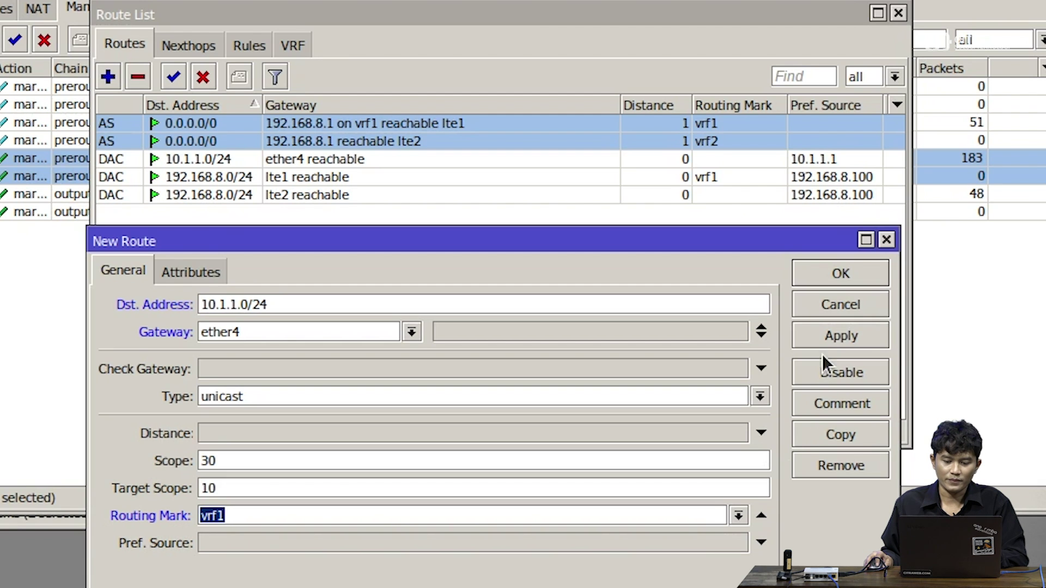
left_click(829, 337)
left_click(842, 276)
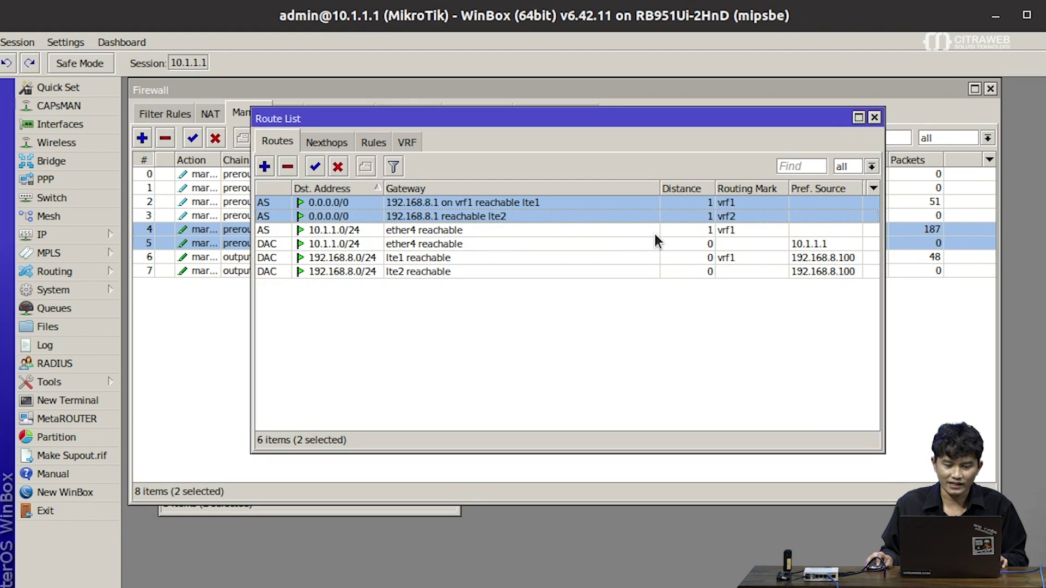
Select the new vrf1 route to 10.1.1.0/24 and compare it with the connected route for the same network.
left_click(635, 231, "ctrl")
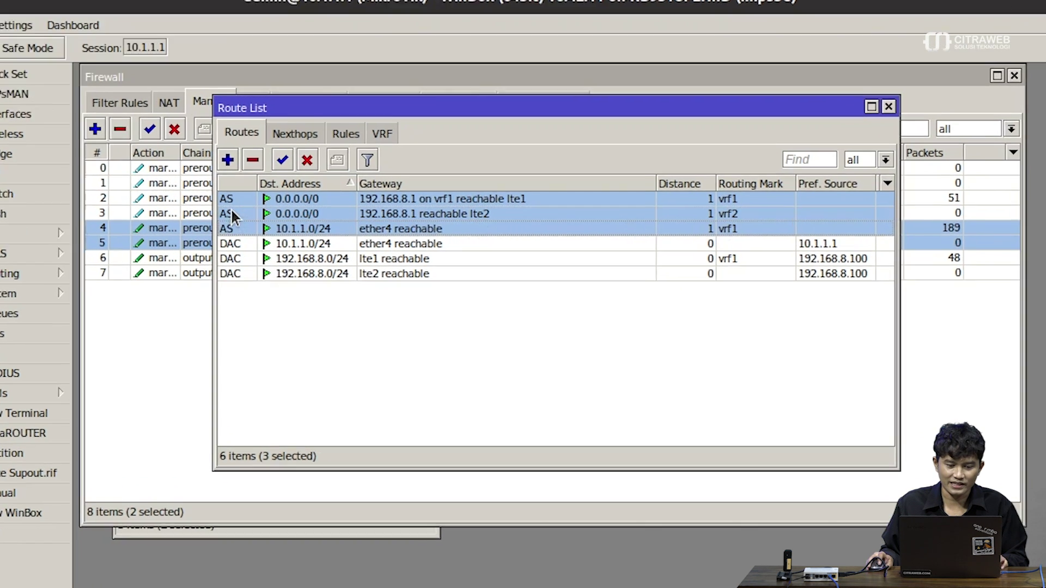
left_click(99, 222)
left_click(103, 244, "ctrl")
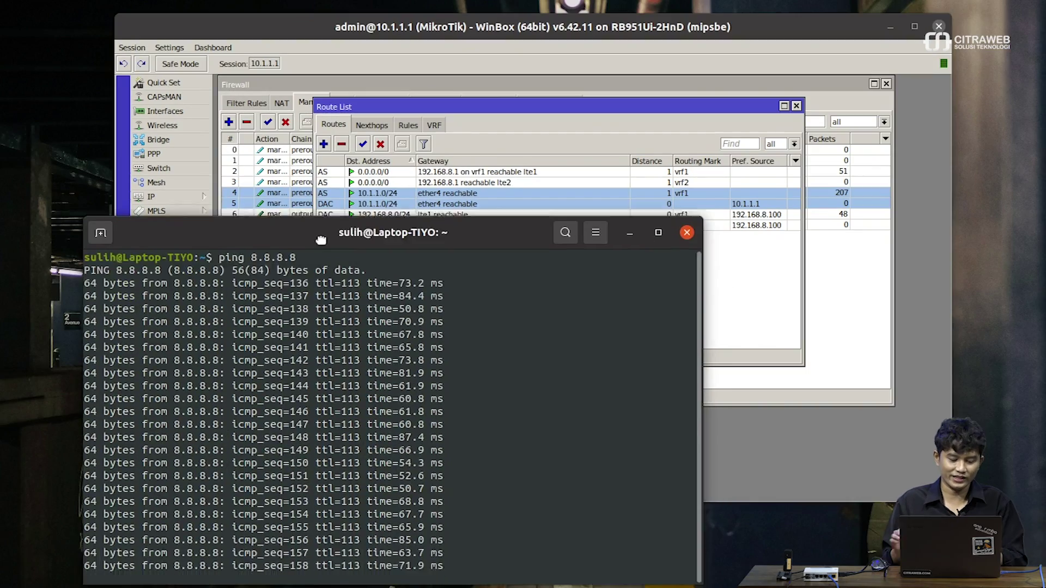
Return to the terminal, check the replies from 8.8.8.8, and stop the running ping.
left_click_drag(321, 240, 321, 229)
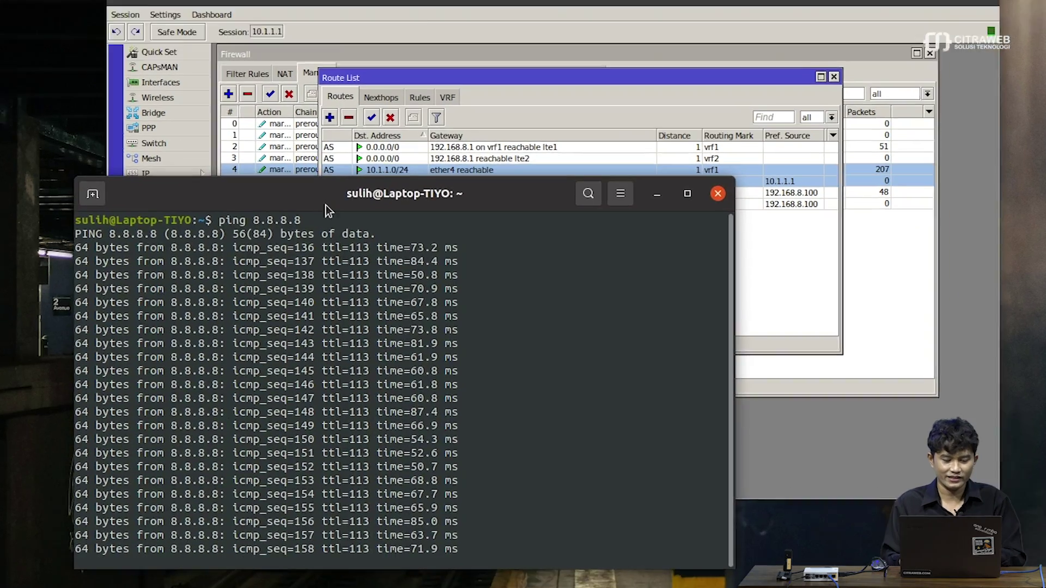
key("ctrl+c")
key("Return")
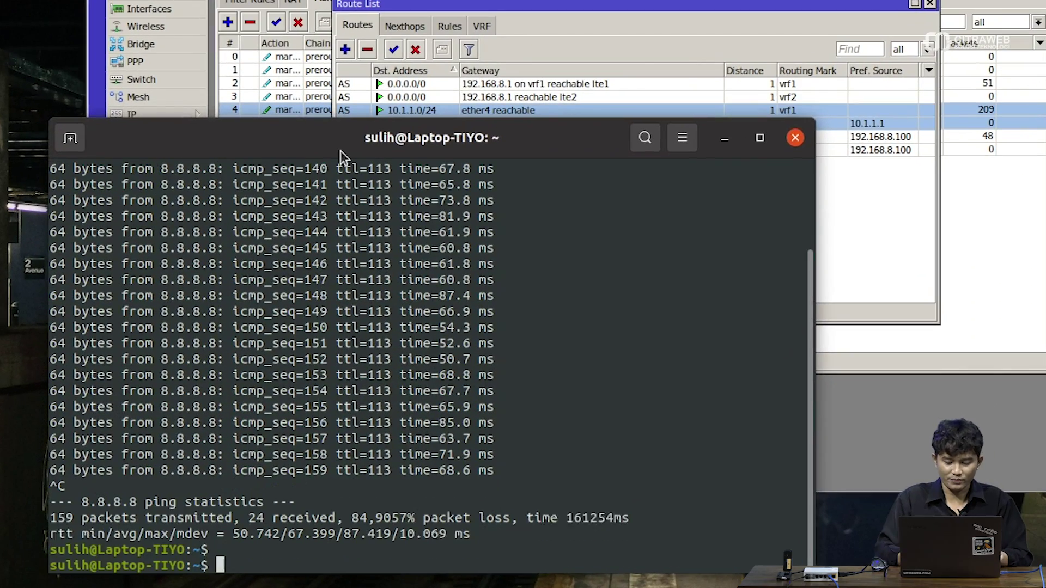
key("Return")
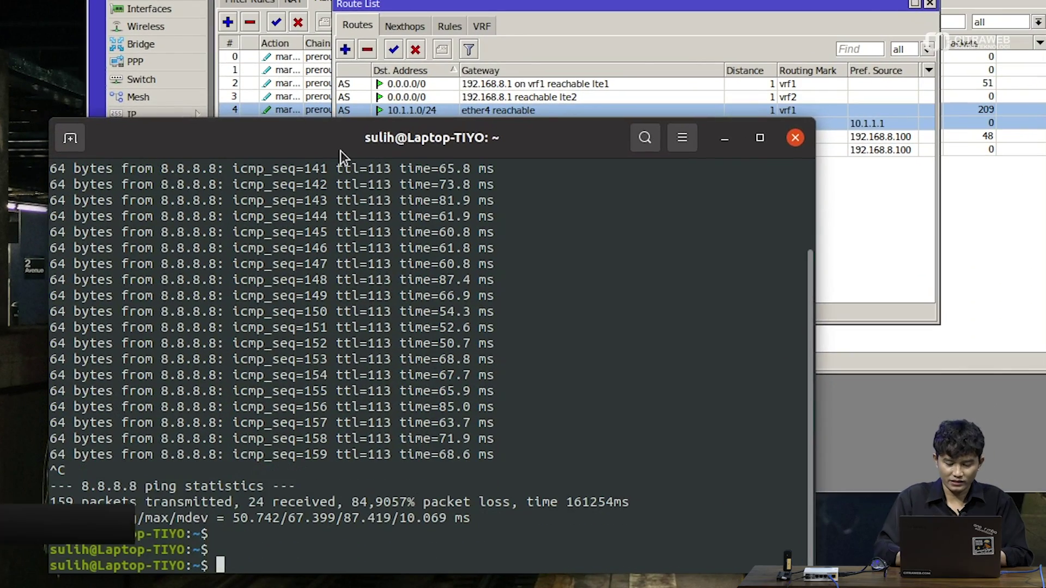
Test the internet connection by pinging 1.1.1.1 from the terminal and stop the ping after several replies.
type("ping 1.1.1.1")
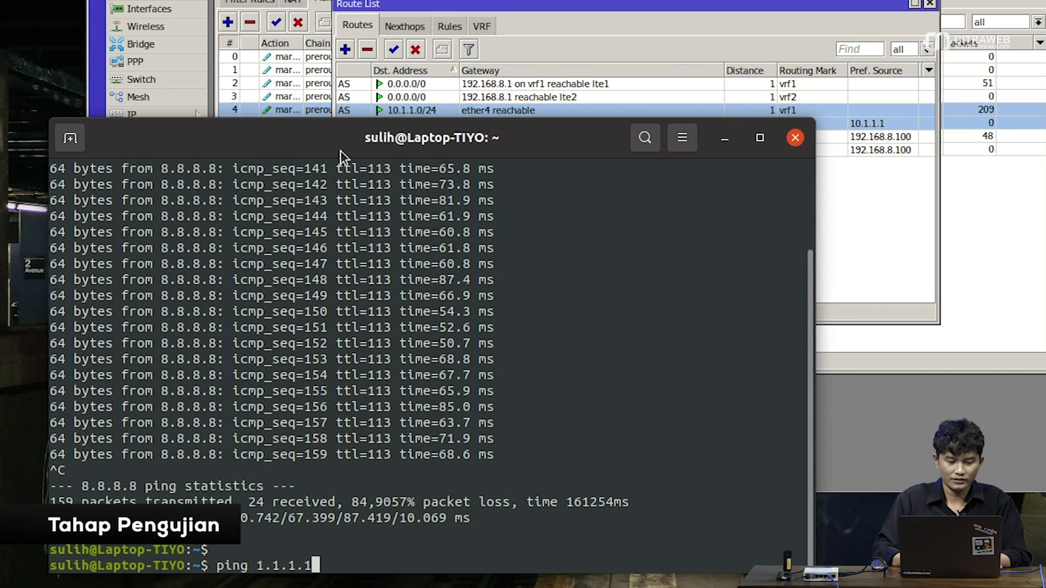
key("Return")
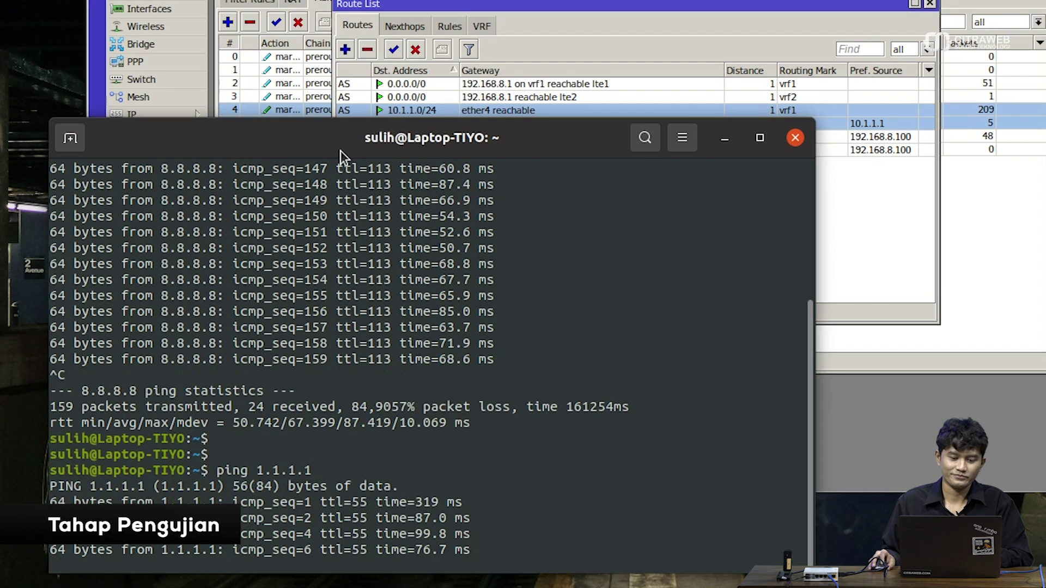
left_click_drag(355, 133, 378, 197)
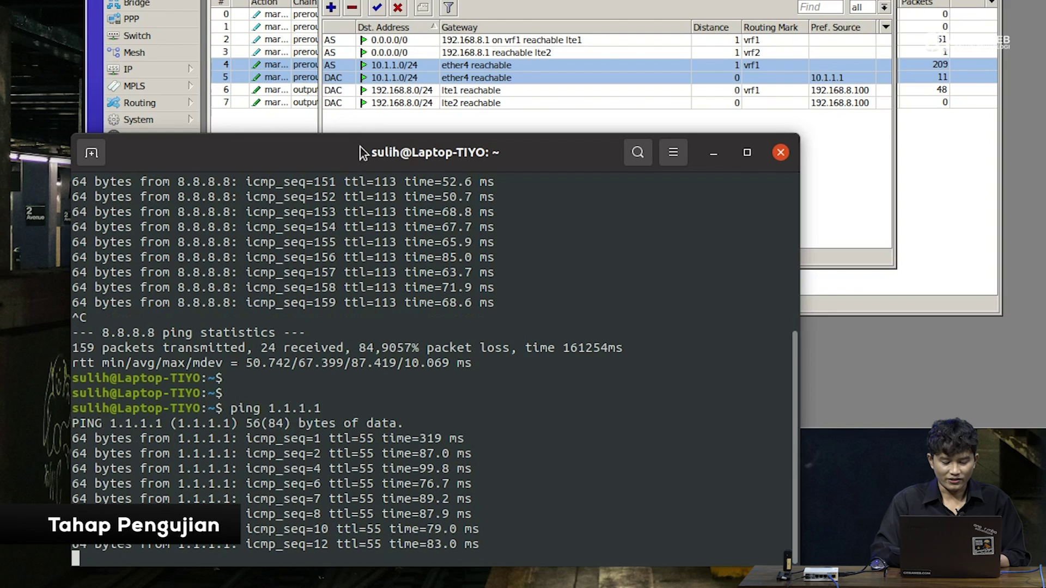
key("ctrl+c")
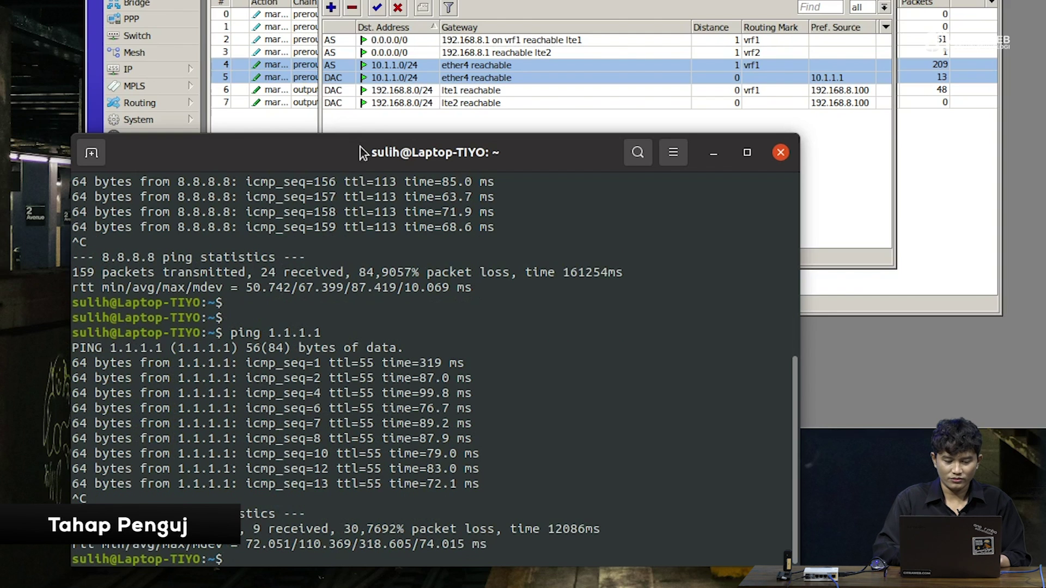
key("Return")
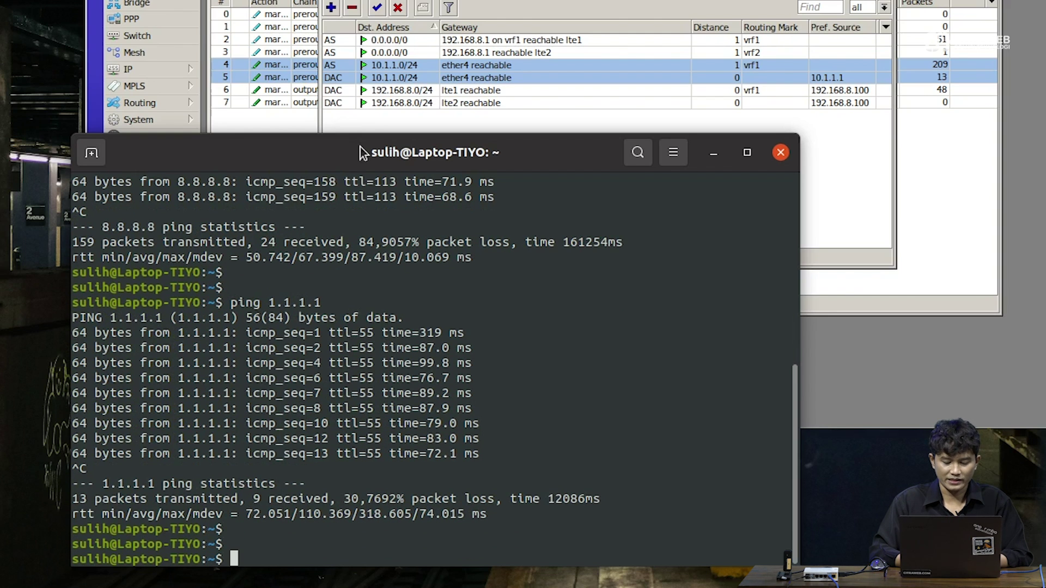
Clear the terminal and run a traceroute to 8.8.8.8 with the -n option.
type("clear")
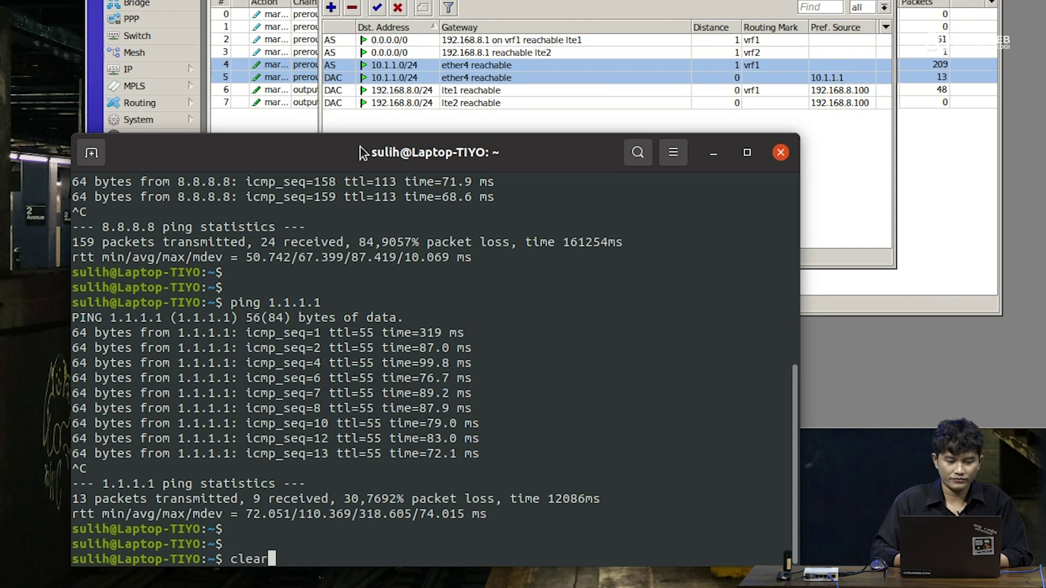
key("Return")
key("Return")
type("traceroute ")
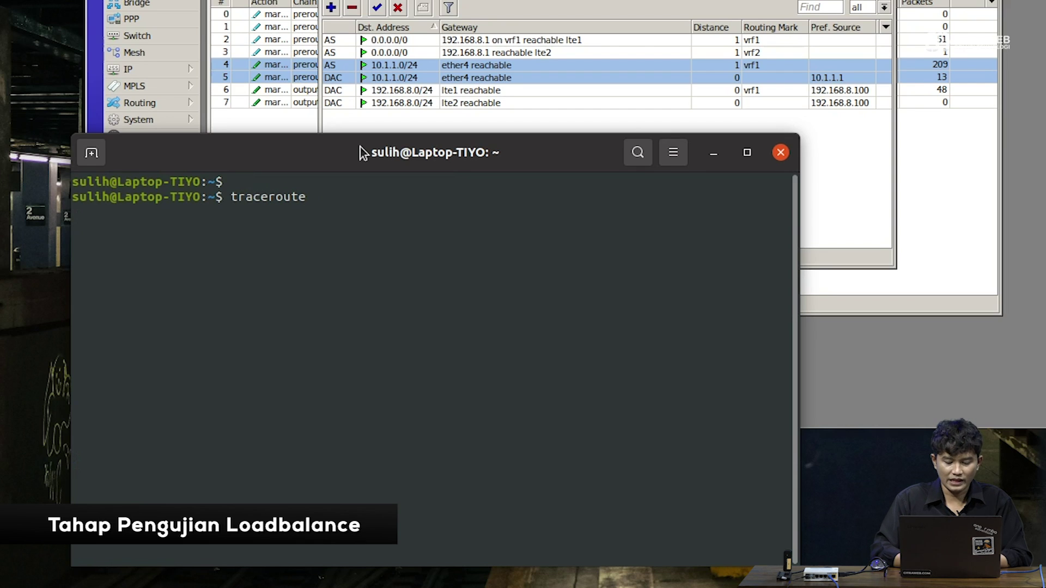
type("8.8.8")
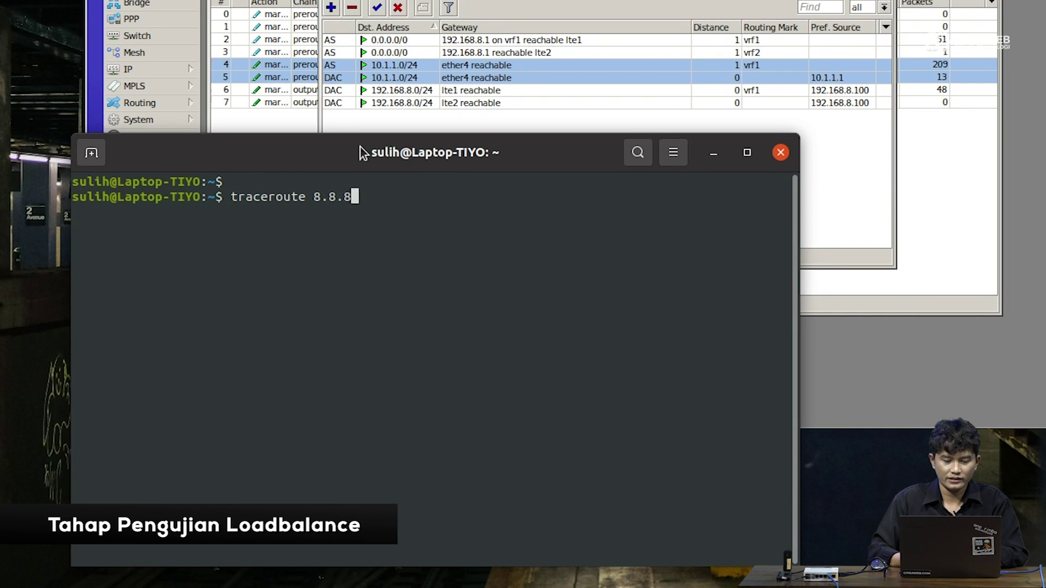
type(".8 -n")
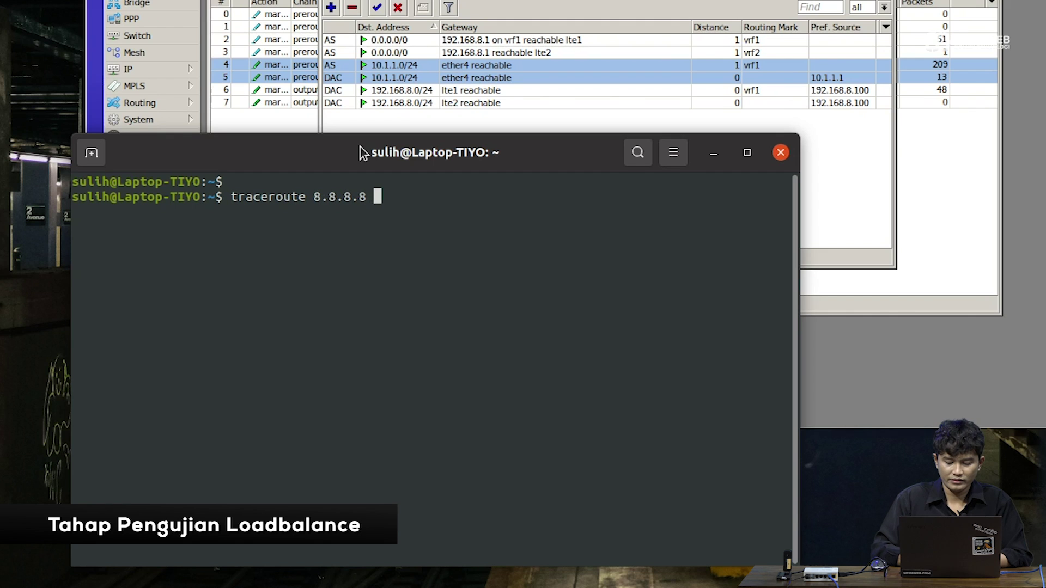
key("Return")
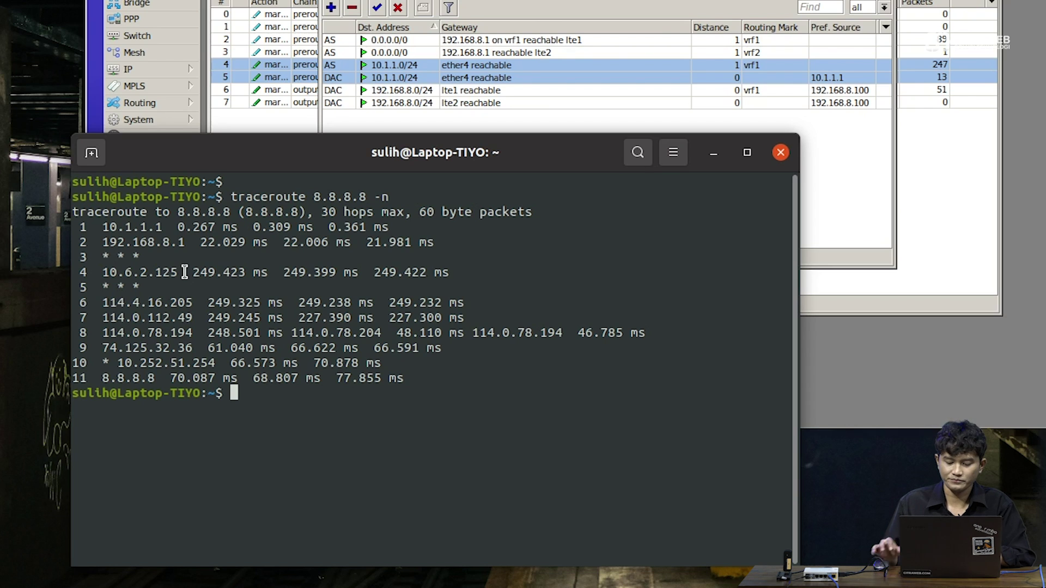
Run a traceroute to 1.1.1.1 with the -n option, reposition the terminal window, and highlight the hop 7 address.
key("Return")
type("tracer")
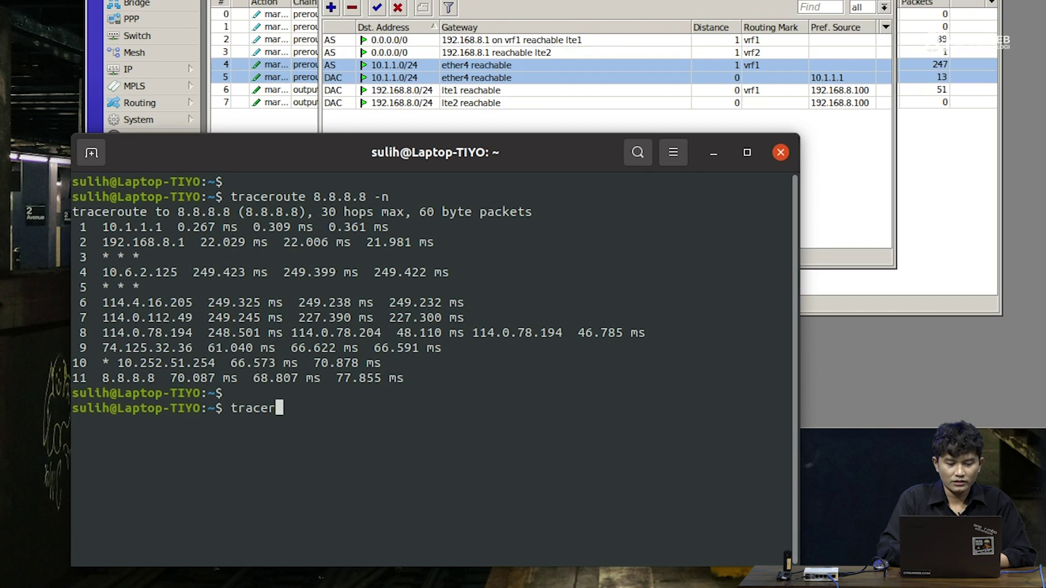
type("oute 1")
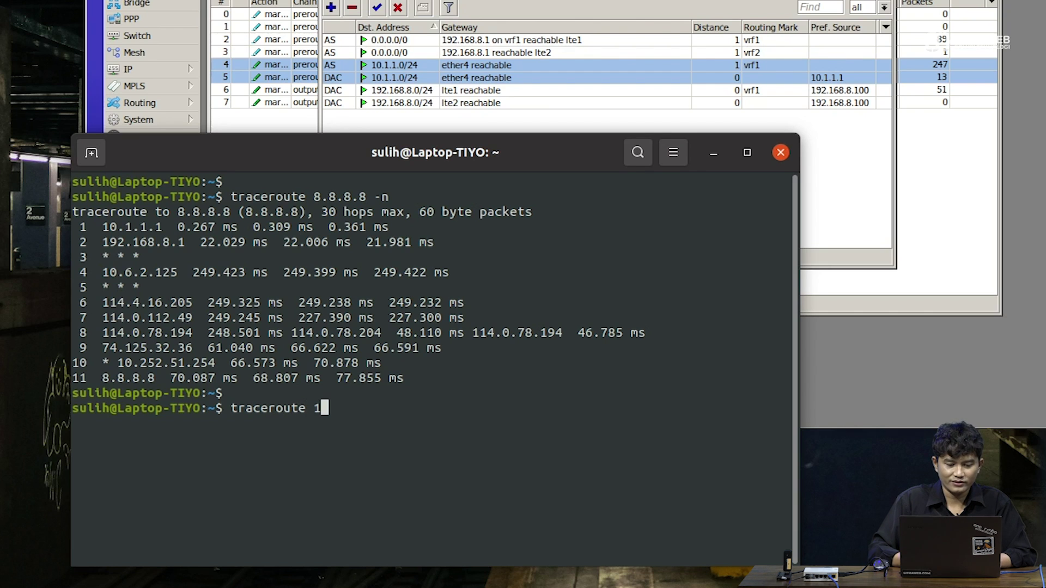
type(".1.1.1 -n")
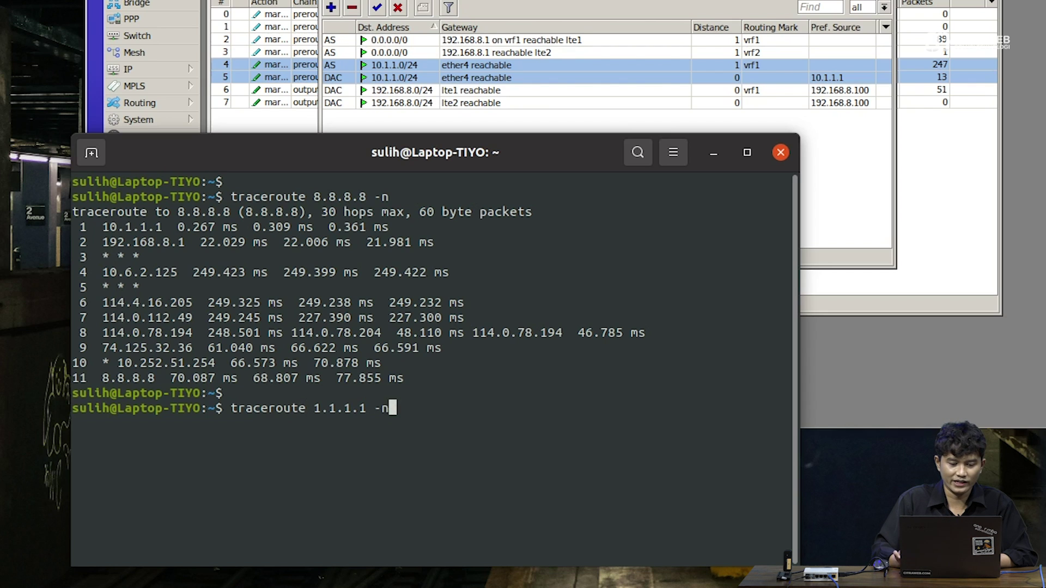
key("Return")
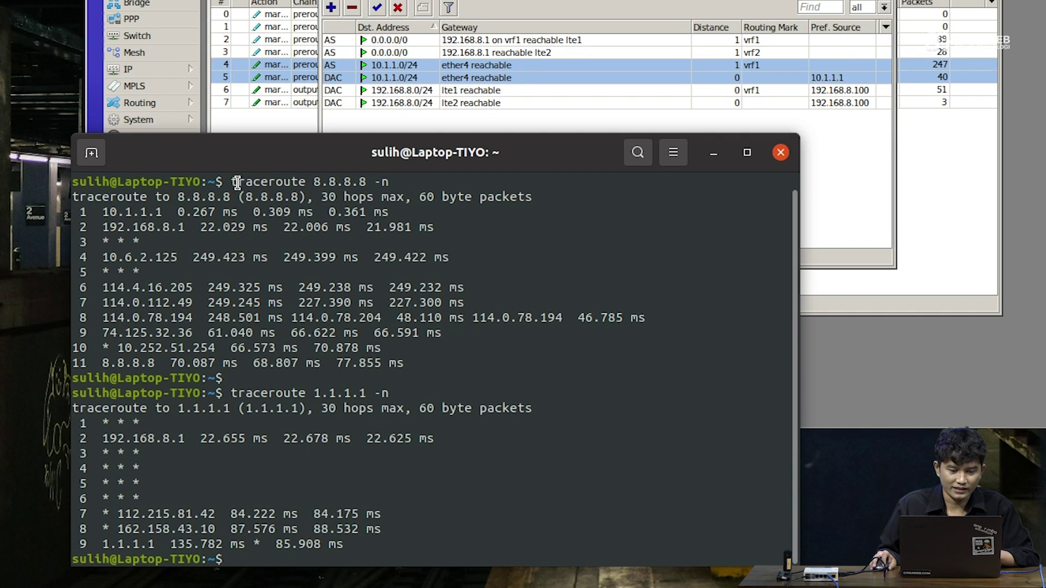
left_click_drag(238, 164, 340, 125)
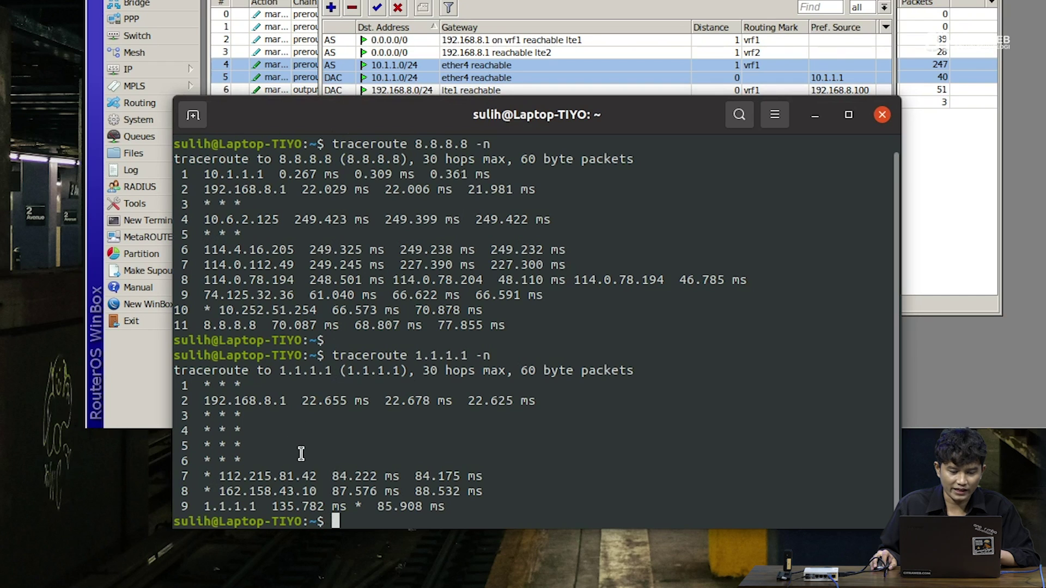
left_click_drag(319, 476, 219, 476)
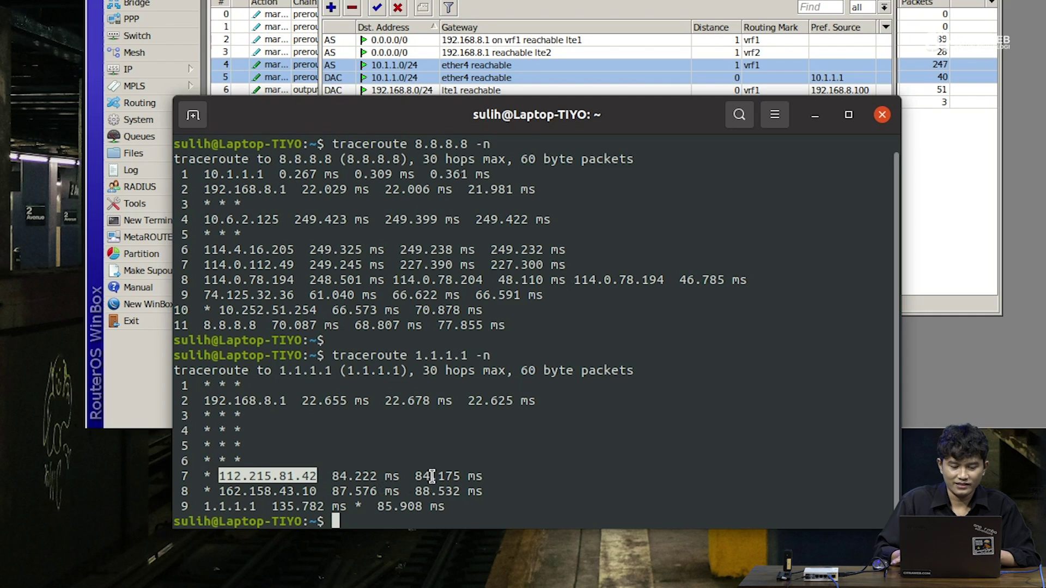
key("Return")
type("traceroute ")
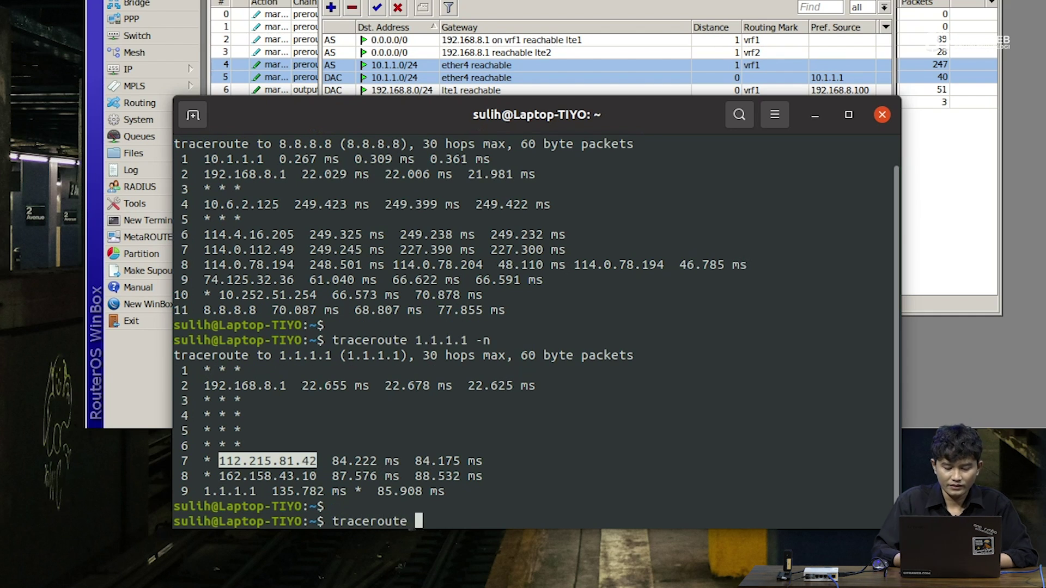
type("8.8.4.4")
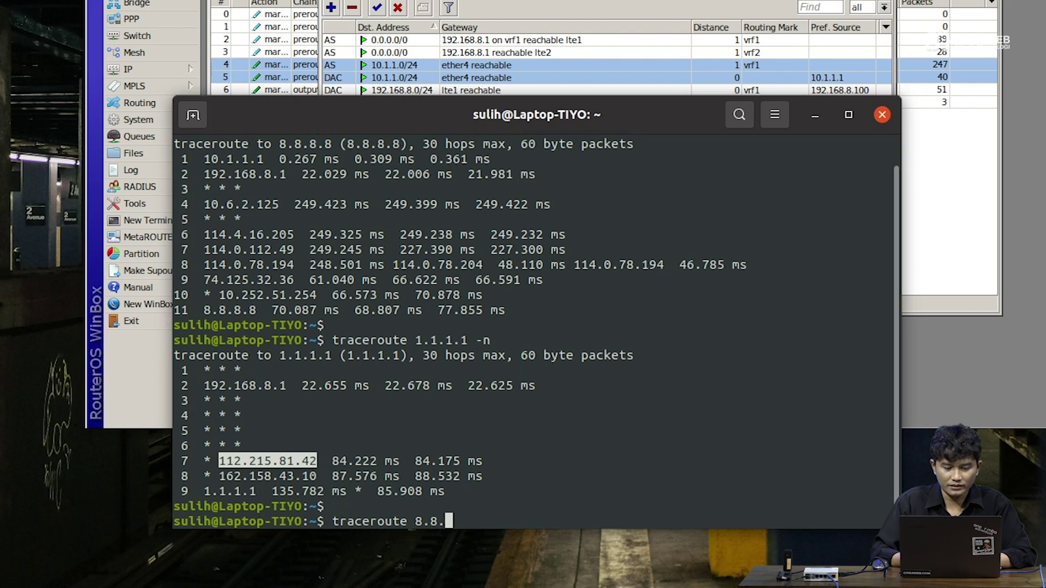
key("Return")
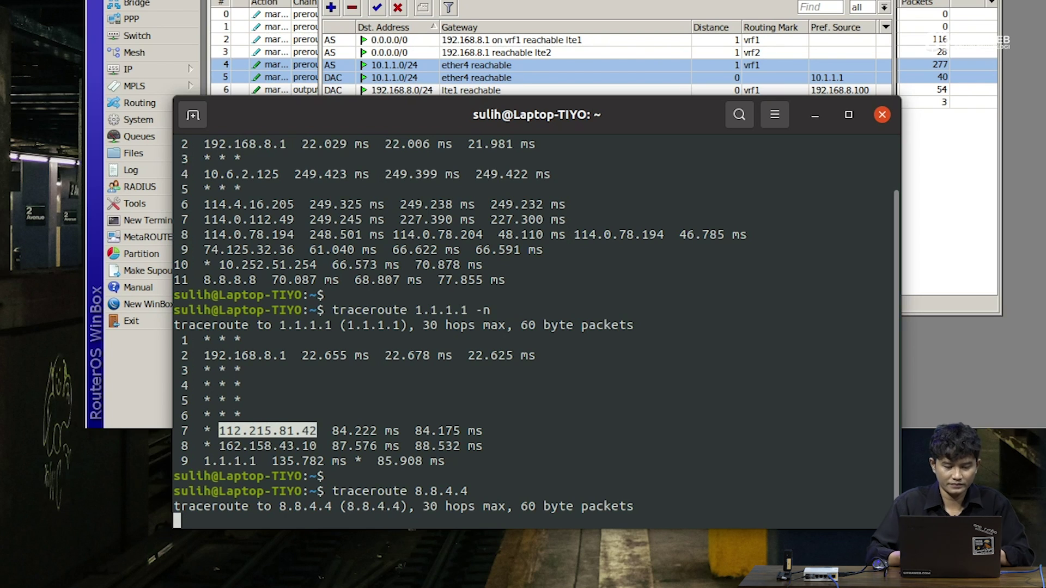
key("ctrl+c")
Run the traceroute to 8.8.4.4 with the -n option and highlight the hop 6 address in its output.
key("Up")
type("-n")
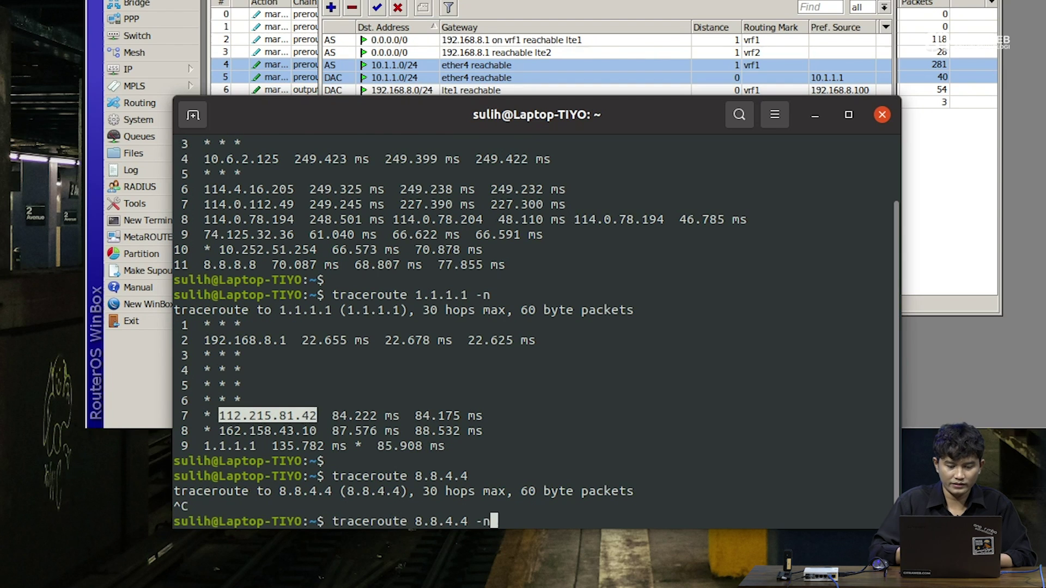
key("Return")
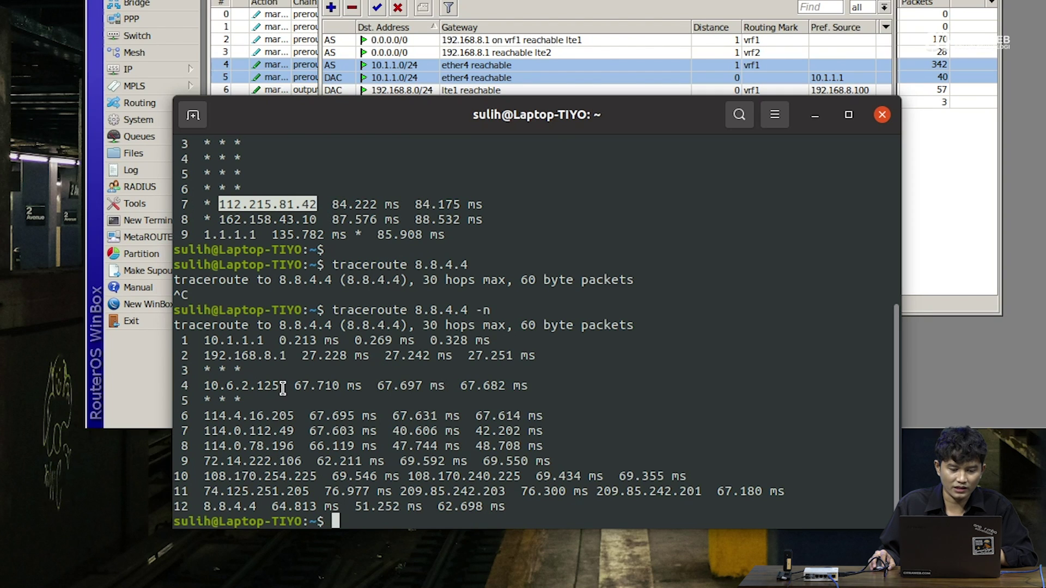
left_click_drag(298, 418, 204, 417)
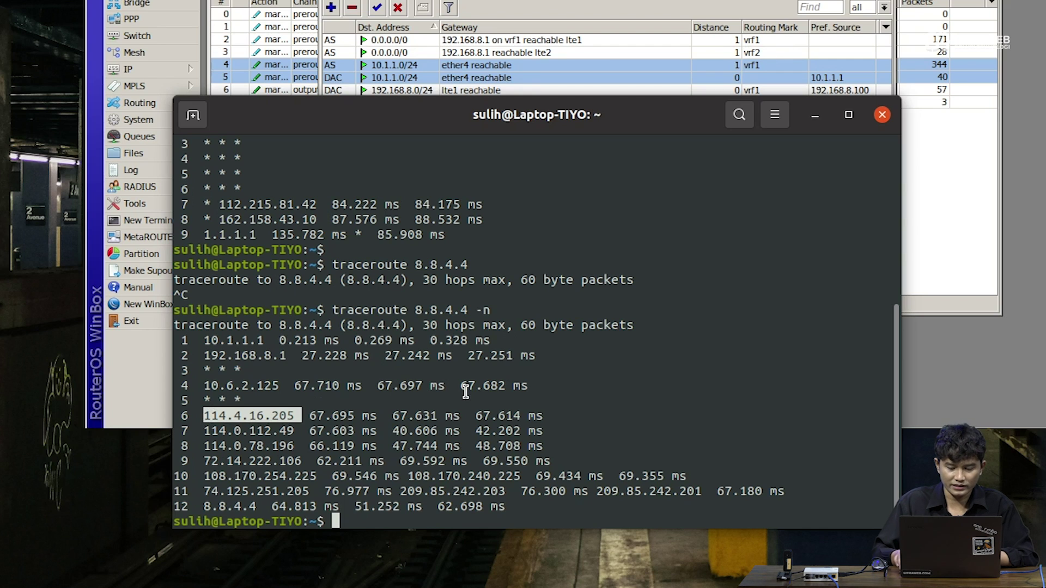
Change the previous traceroute command's destination to 1.1.1.1, drop the -n option, and run it.
key("Up")
key("BackSpace")
key("BackSpace")
key("BackSpace")
key("BackSpace")
key("BackSpace")
key("BackSpace")
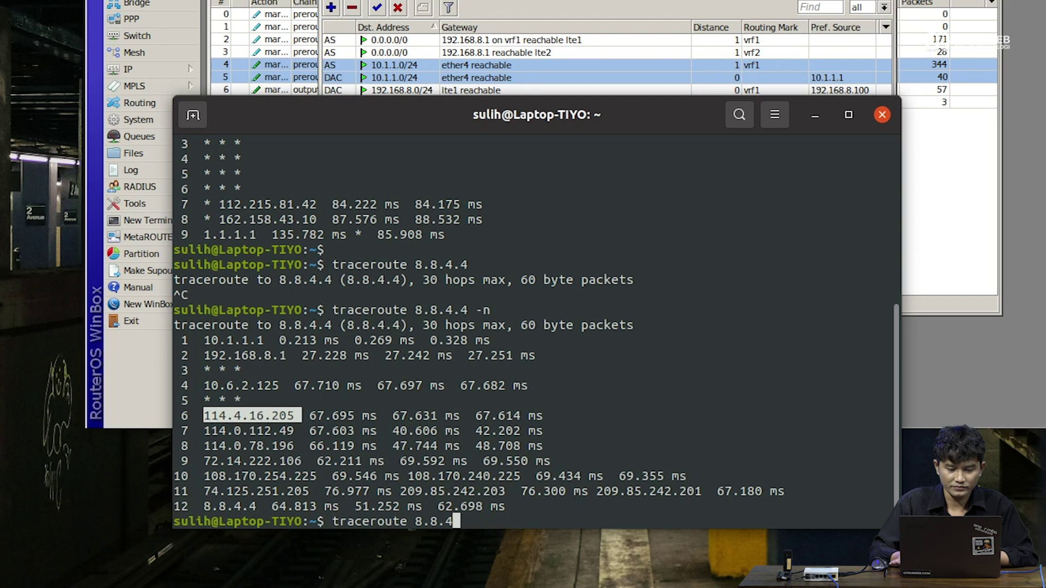
key("BackSpace")
key("BackSpace")
key("BackSpace")
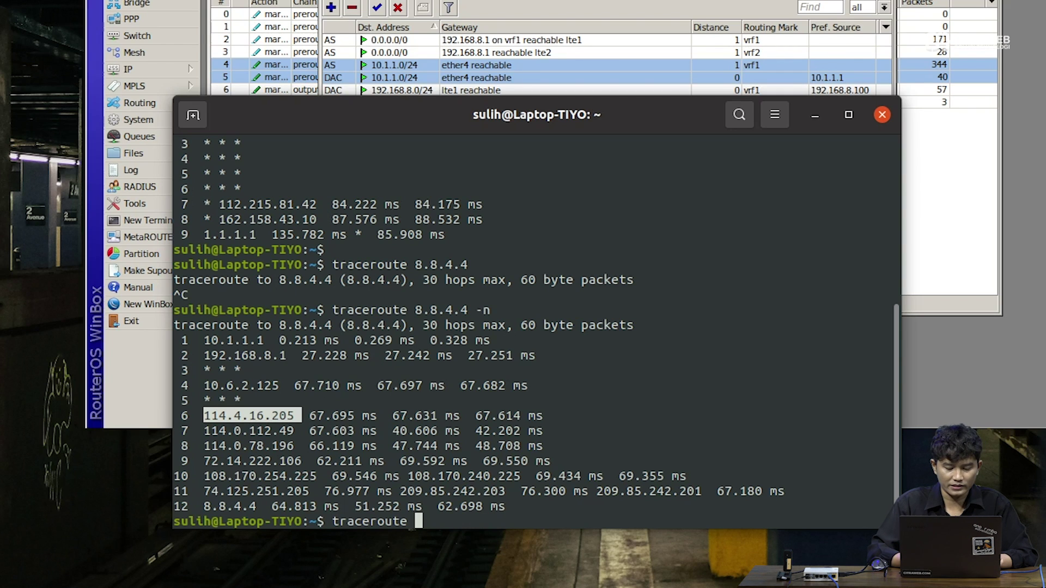
type("1.1.1.1")
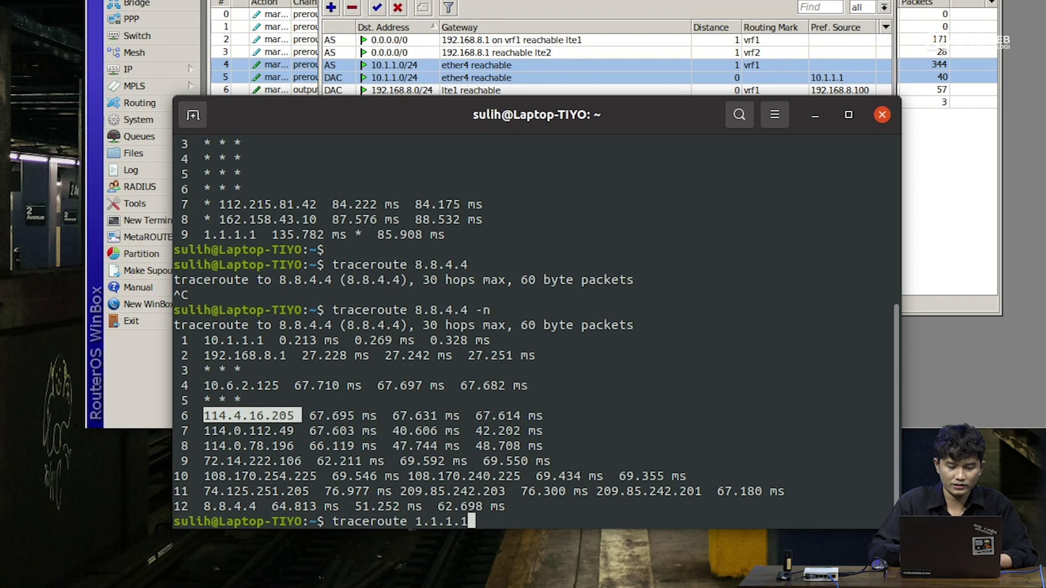
key("Return")
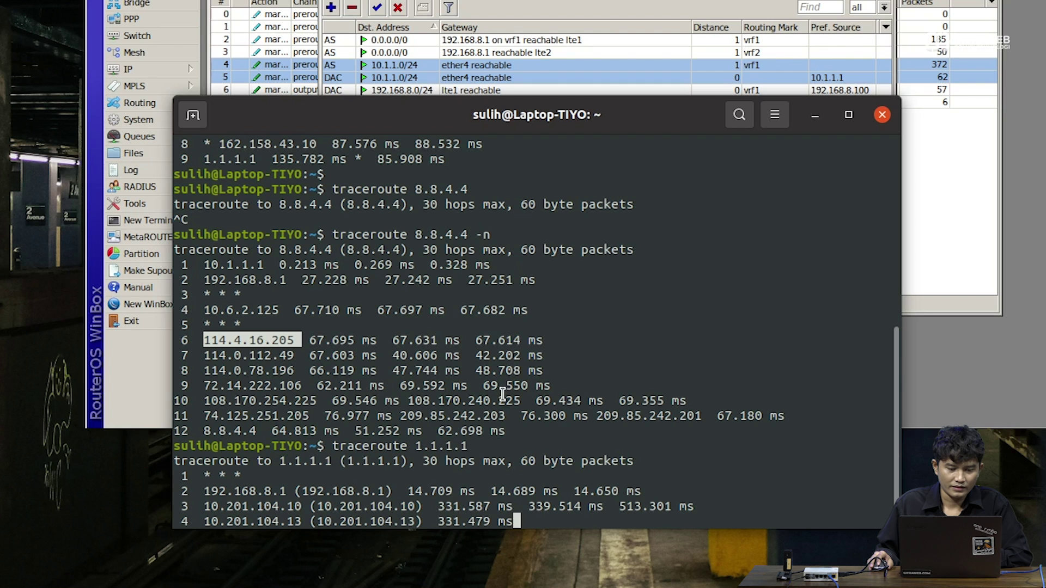
Compare the 8.8.4.4 hops with the running 1.1.1.1 traceroute and make the terminal window slightly taller.
scroll(505, 385, "up", 1)
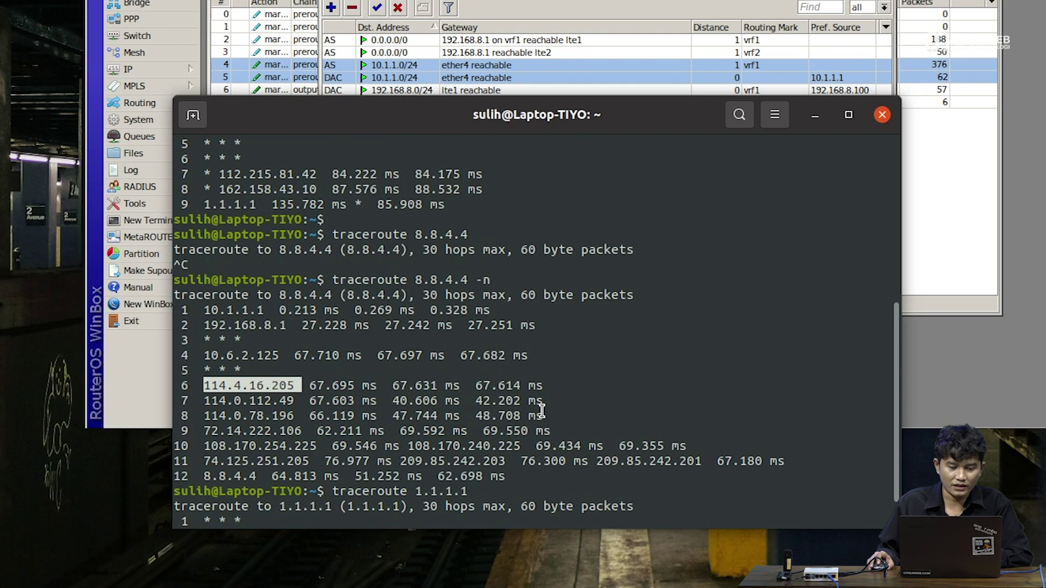
scroll(515, 452, "down", 1)
scroll(517, 517, "up", 1)
scroll(675, 490, "down", 1)
left_click_drag(699, 525, 702, 545)
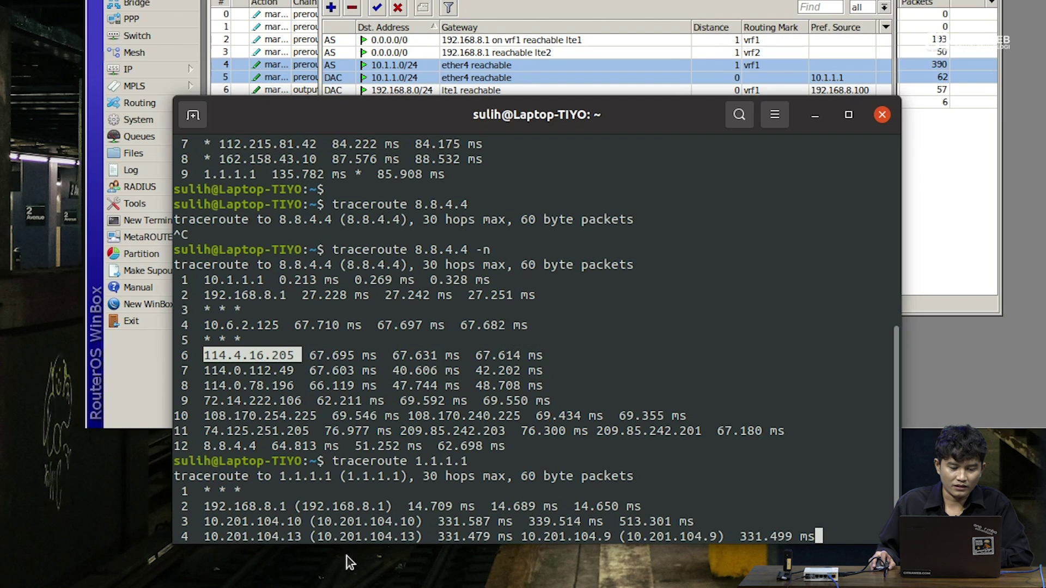